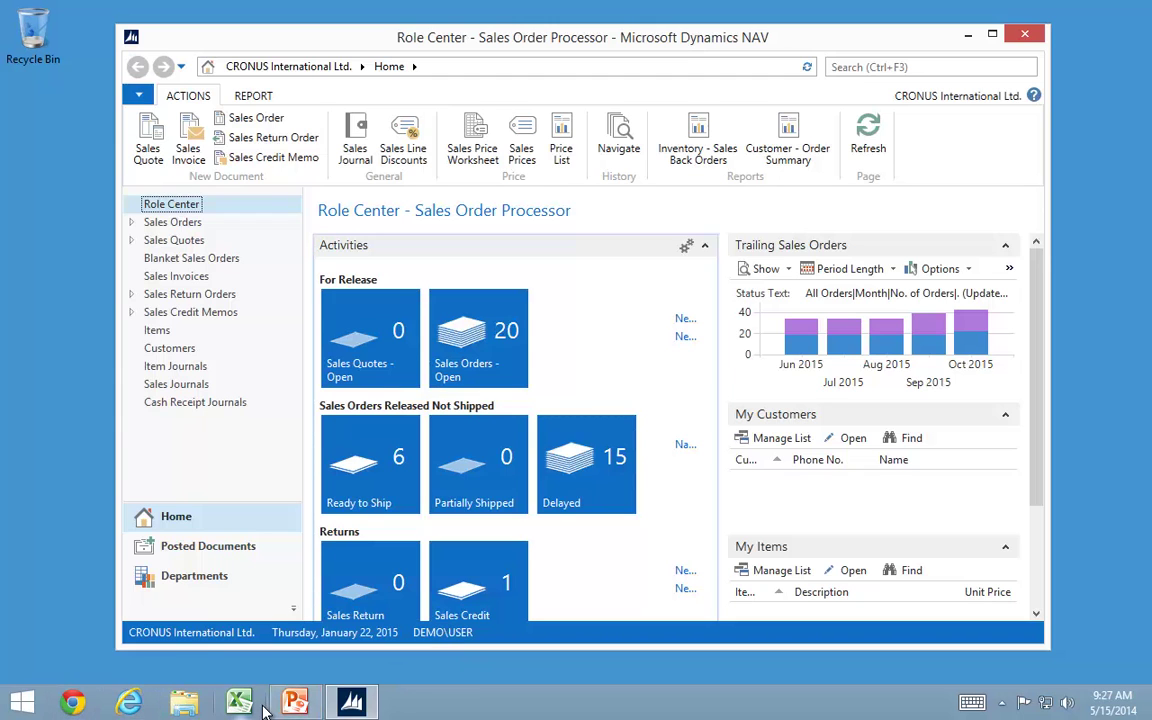
Switch to the Microsoft Dynamics NAV Development Environment and bring the object names into view in the list of all objects
click(25, 704)
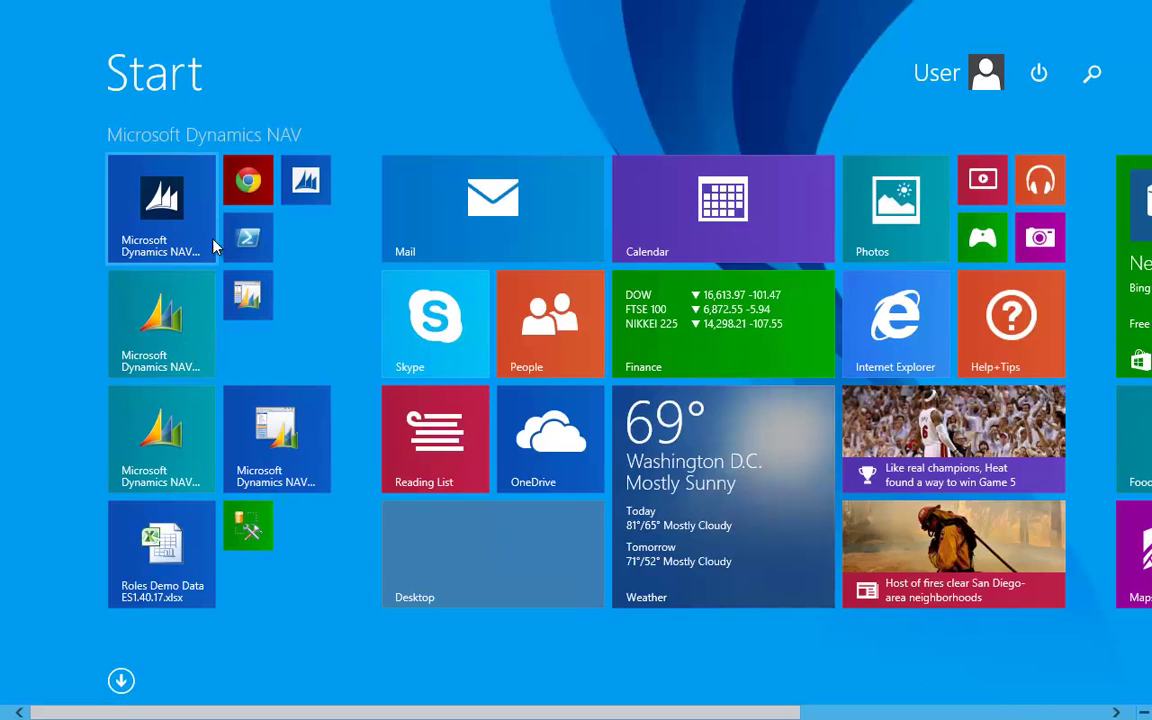
click(300, 180)
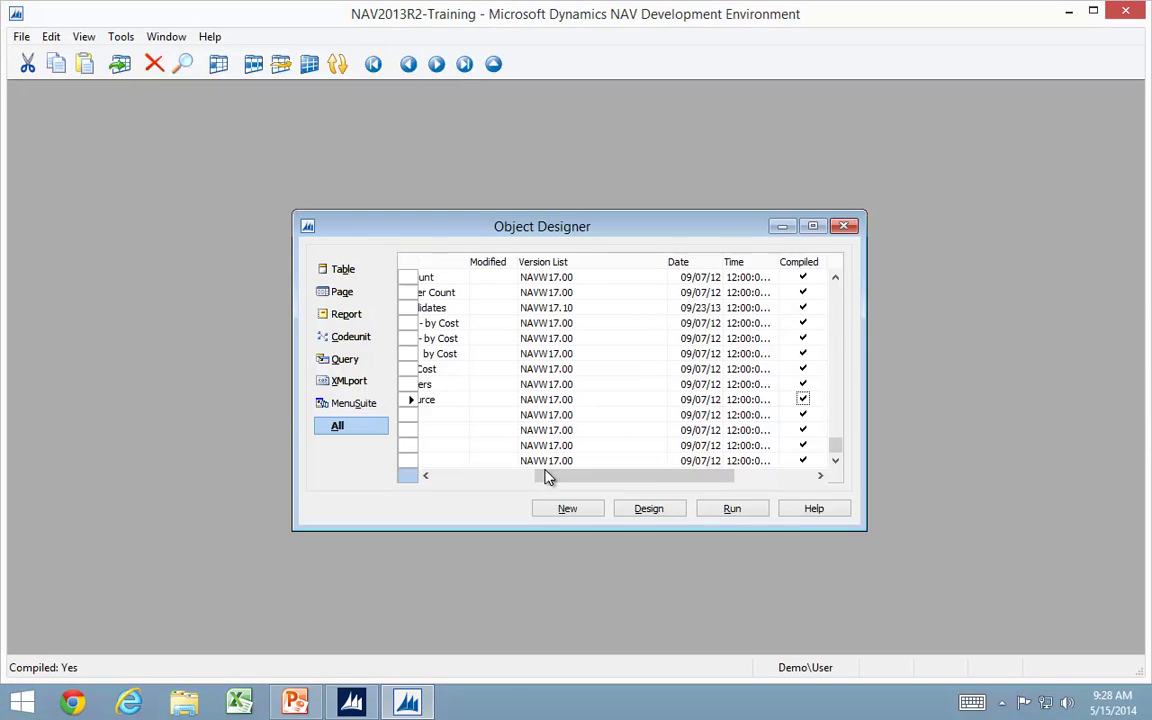
click(437, 477)
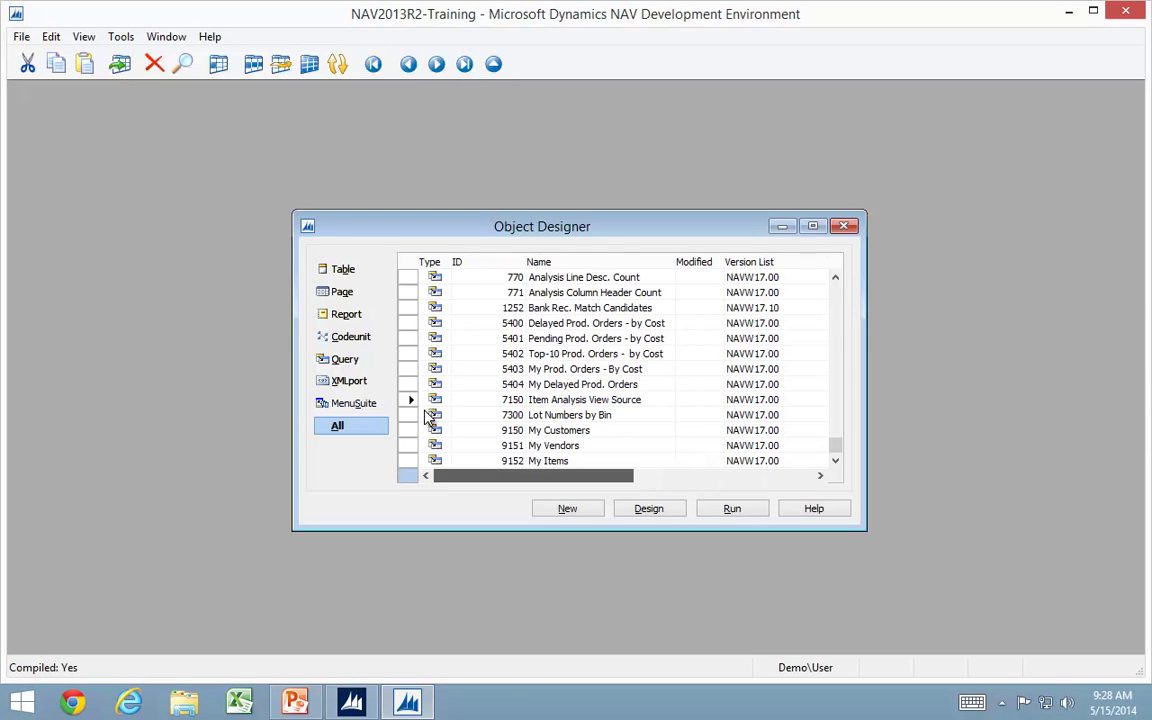
Try to export all objects in text format to AllObjects.txt in the Temp folder
click(408, 266)
click(20, 37)
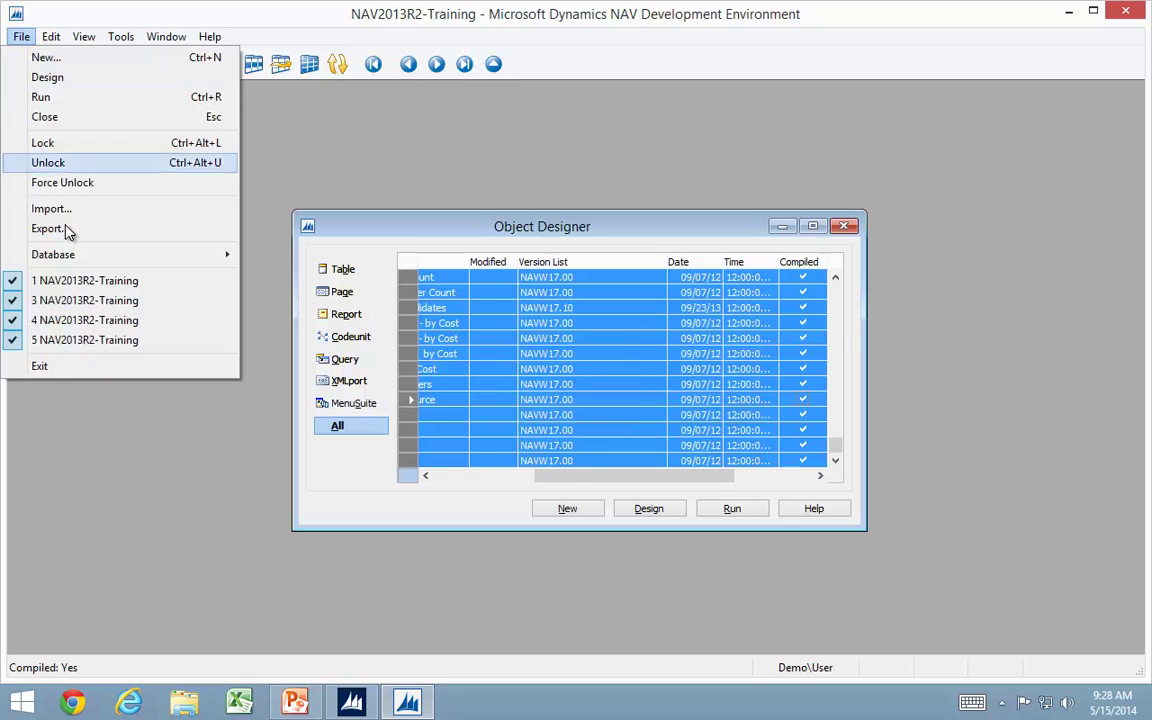
click(158, 230)
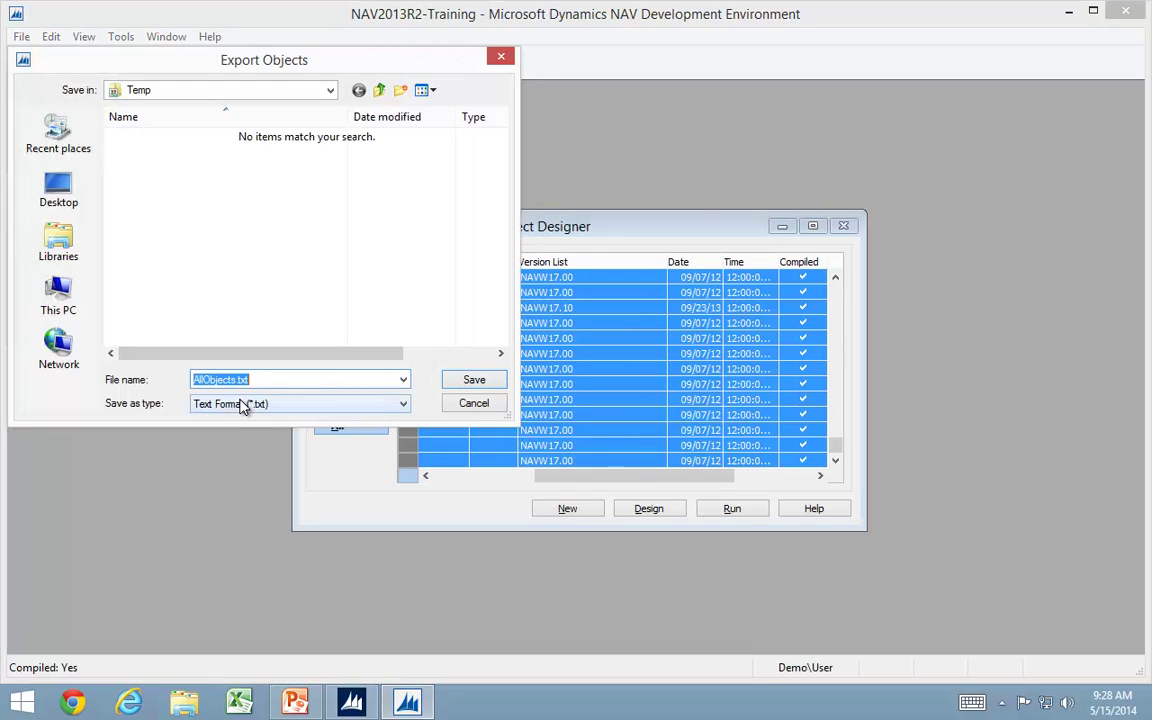
click(474, 382)
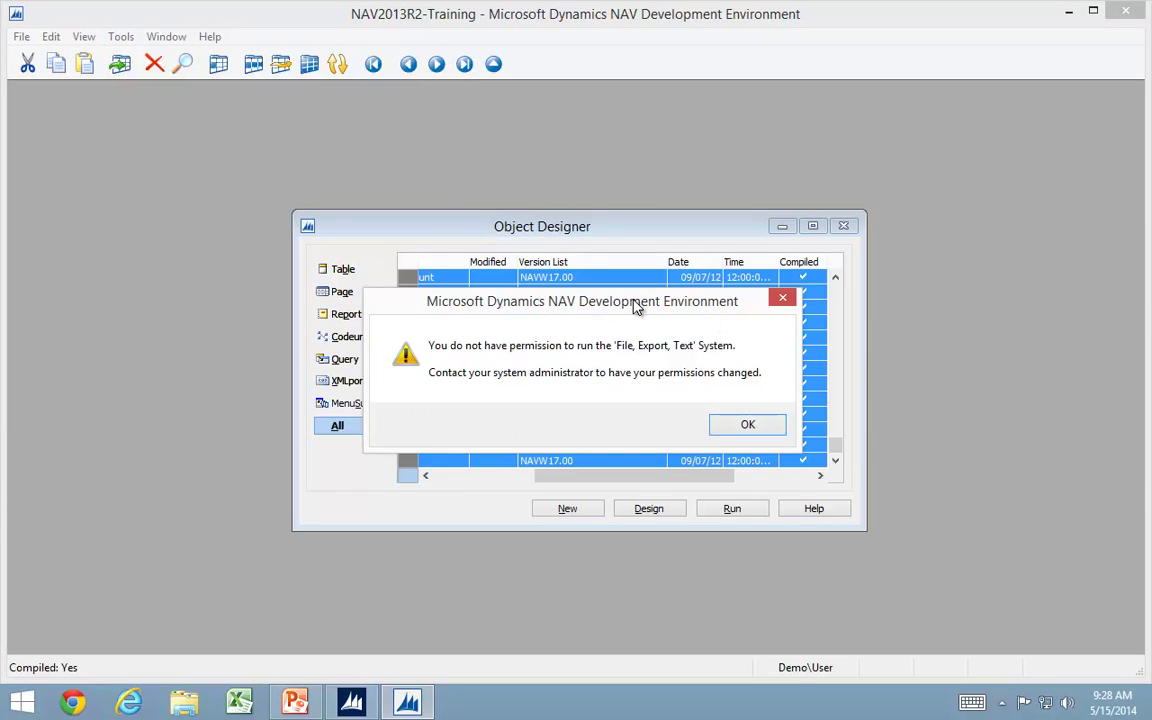
click(752, 427)
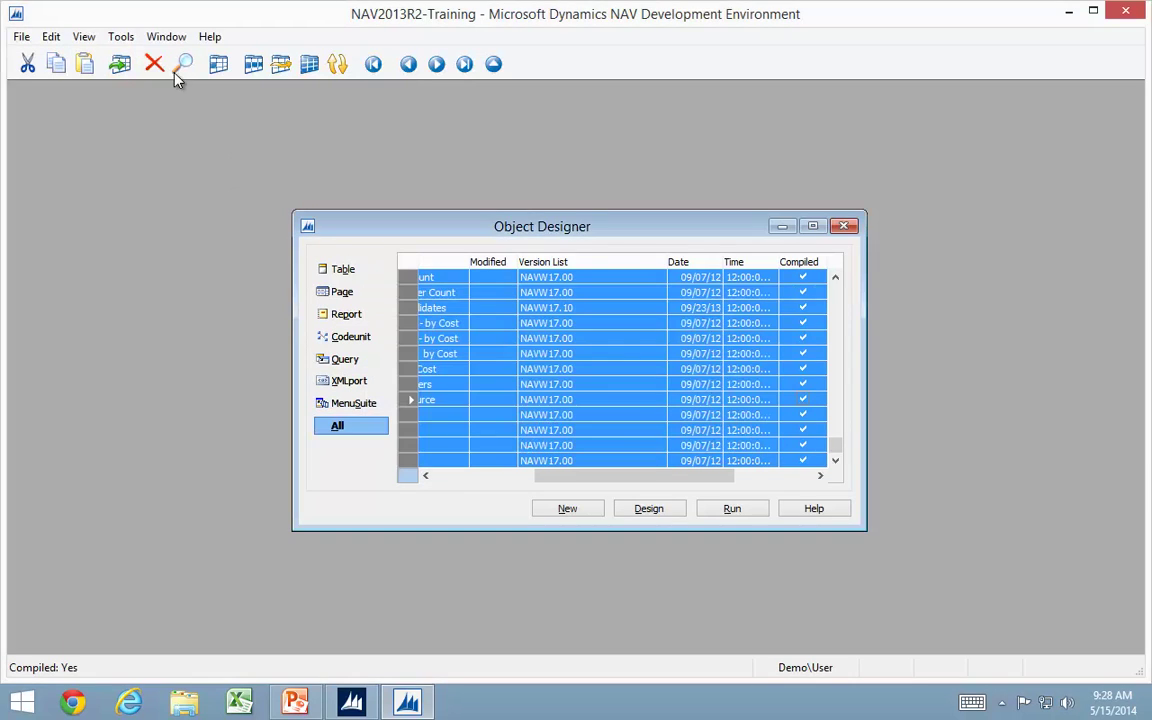
Change the license to the Nav 2013 No Insert license file and reopen the NAV2013R2-Training database
click(119, 36)
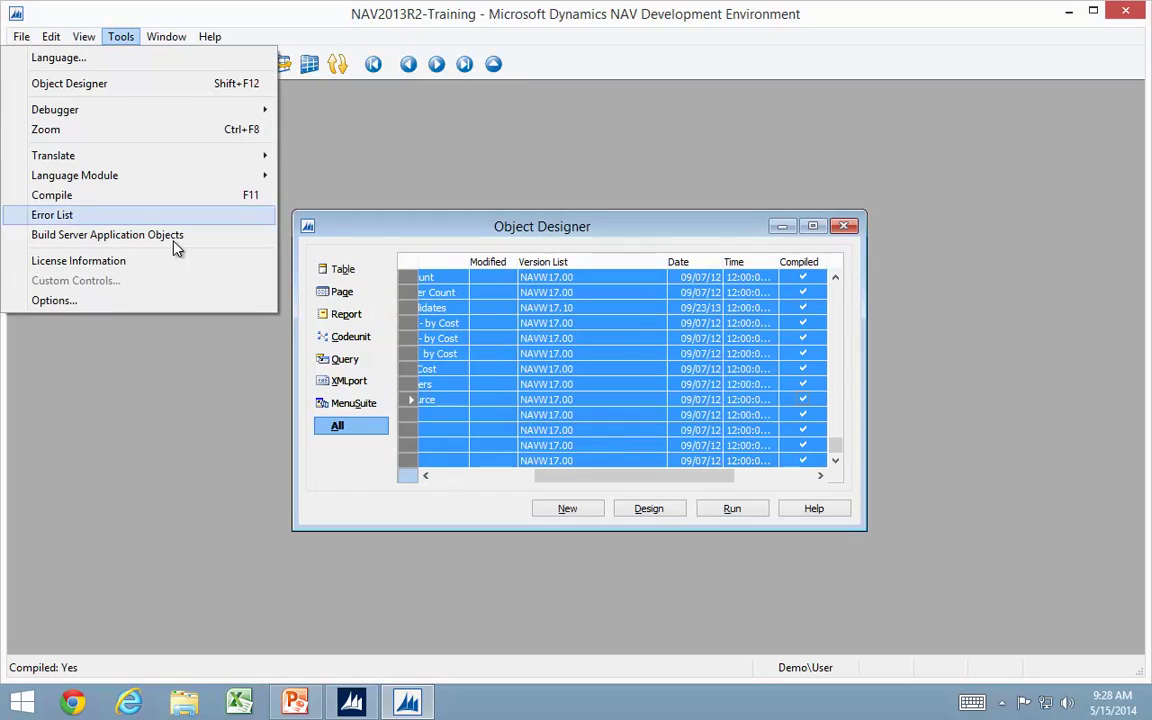
click(126, 262)
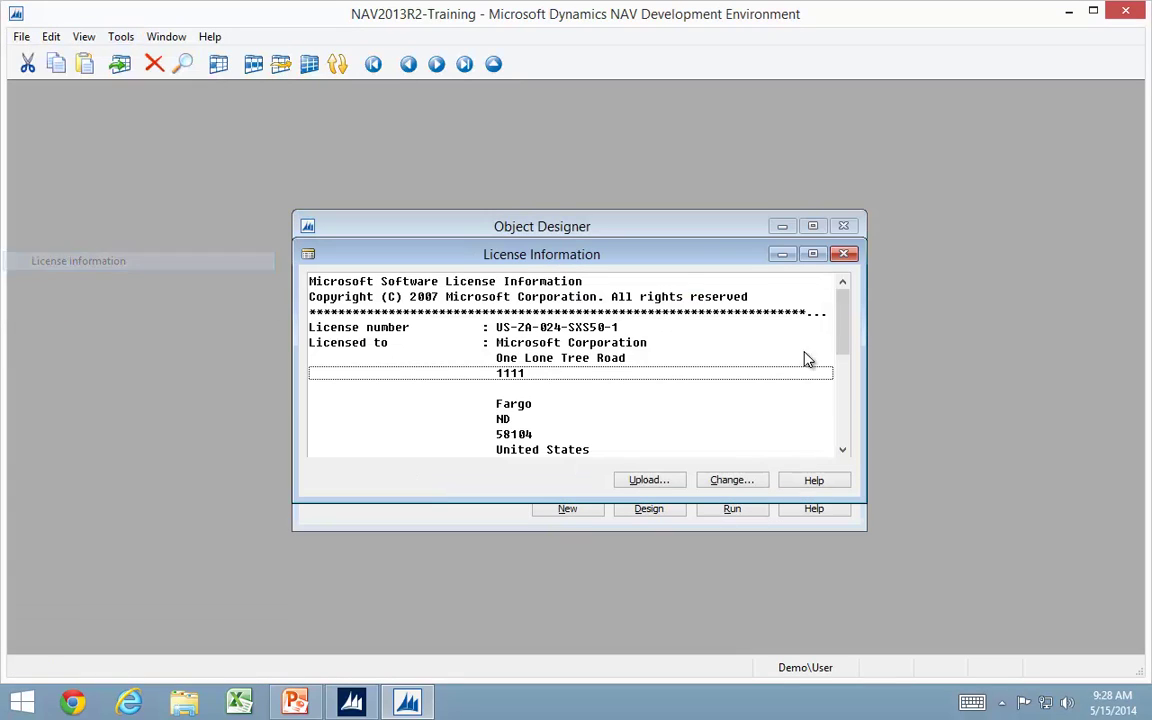
click(738, 476)
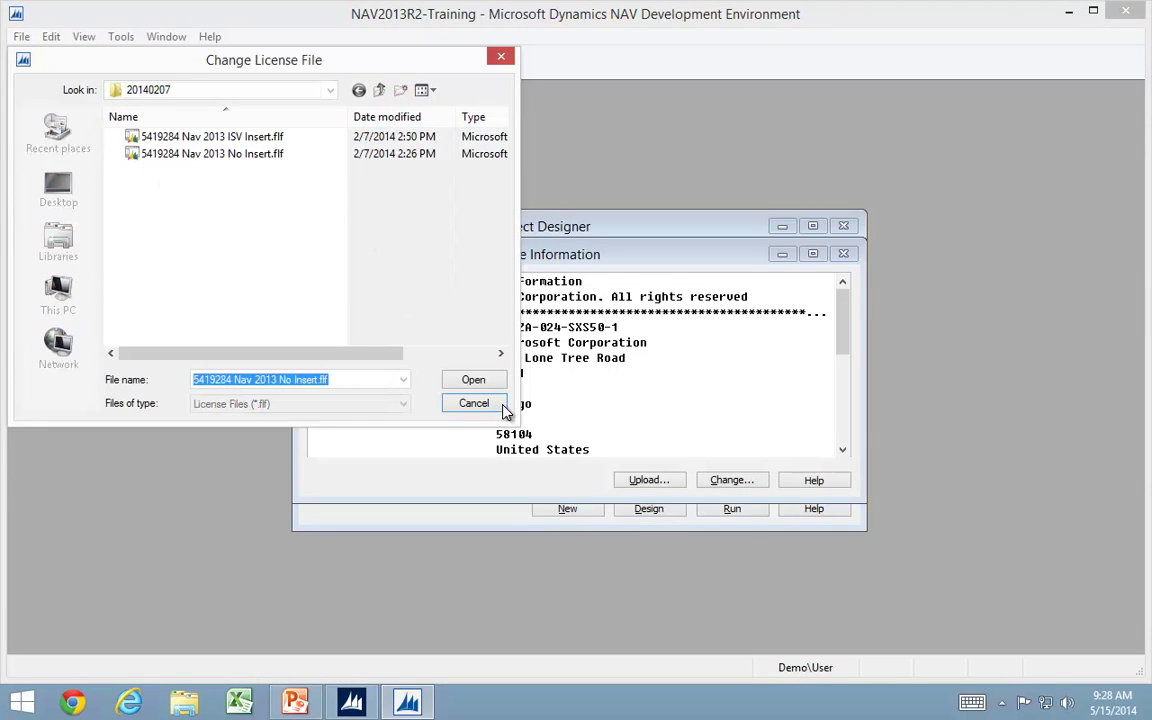
click(474, 380)
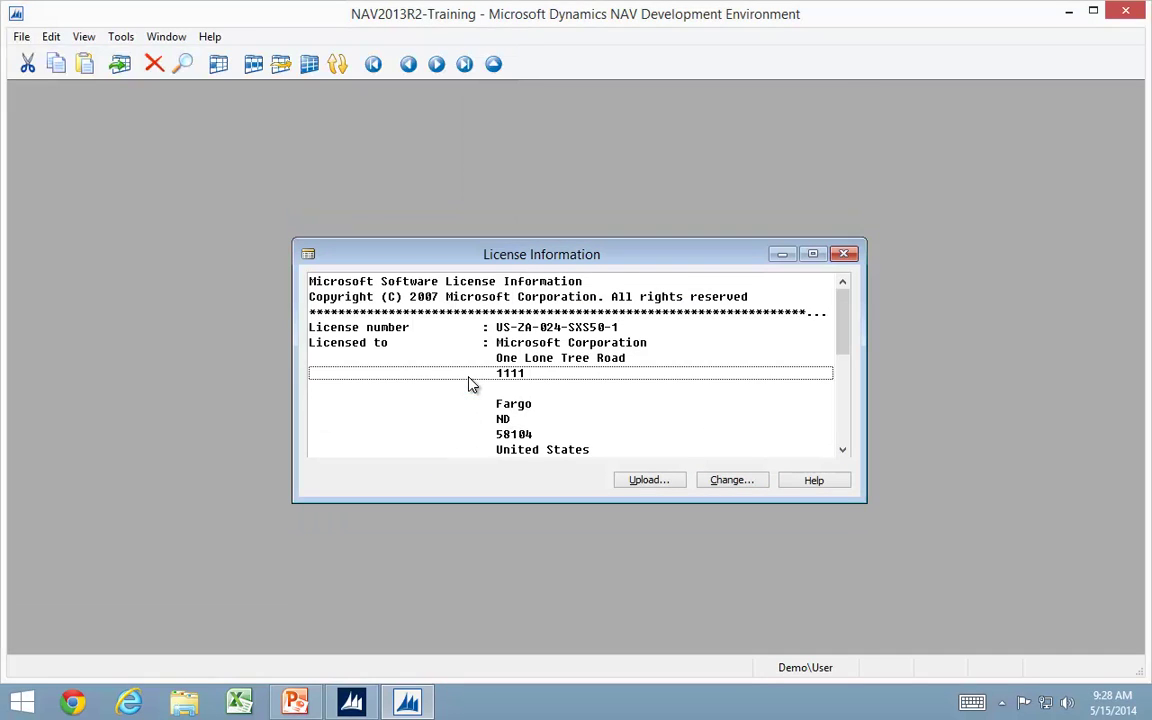
click(22, 37)
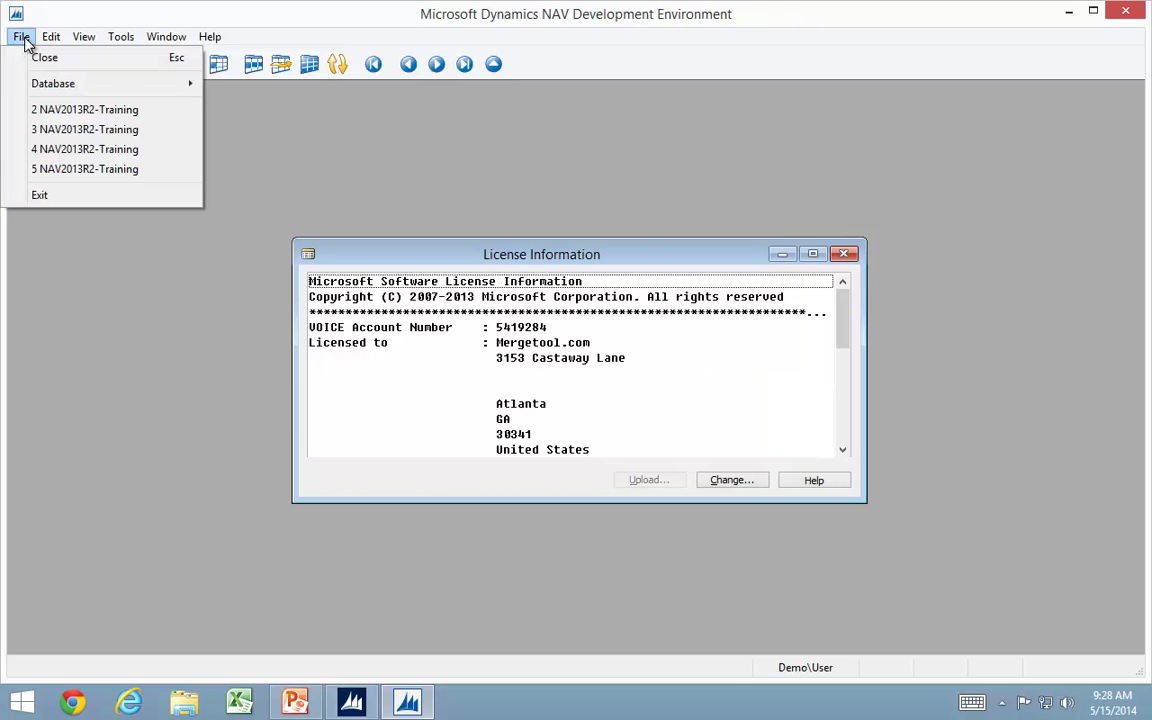
click(35, 108)
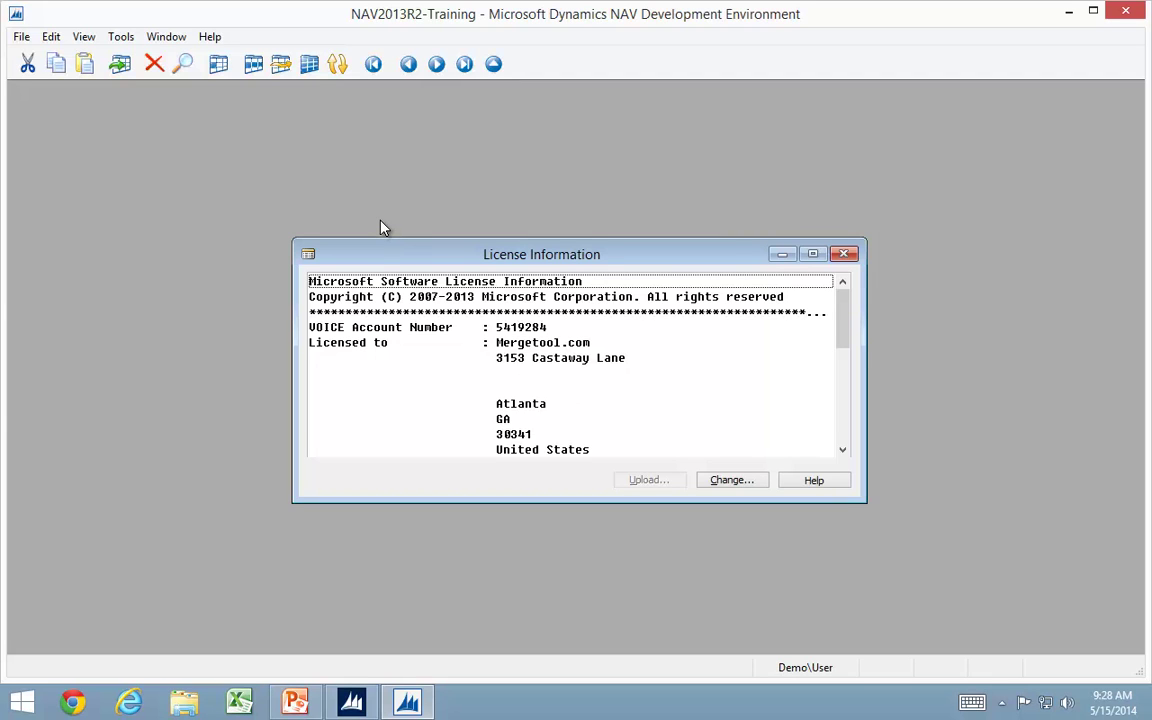
key(Escape)
Export all objects in text format to AllObjects.txt in the Temp folder
key(ctrl+a)
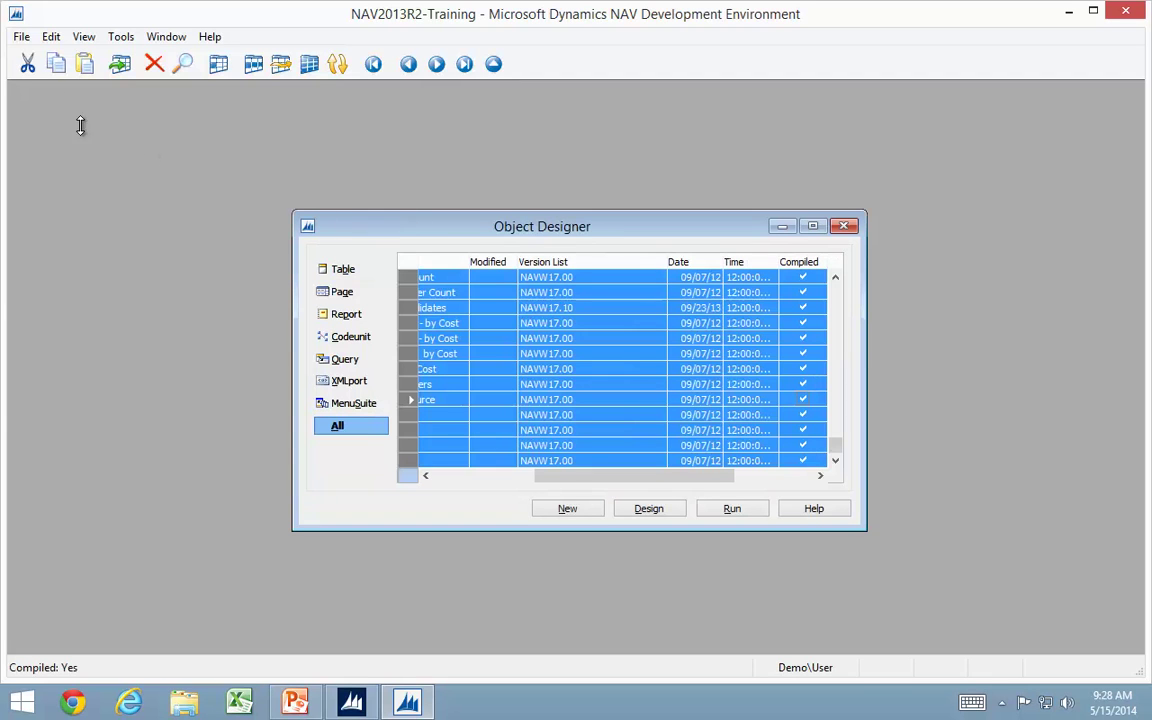
click(22, 37)
click(62, 226)
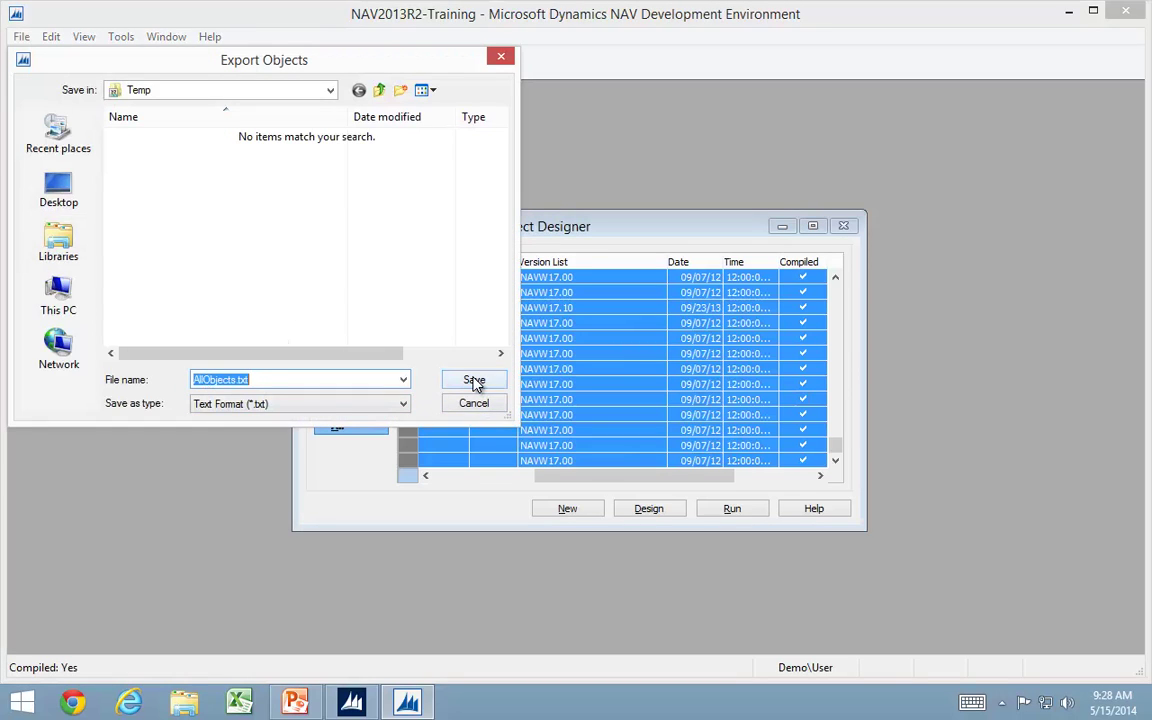
click(474, 381)
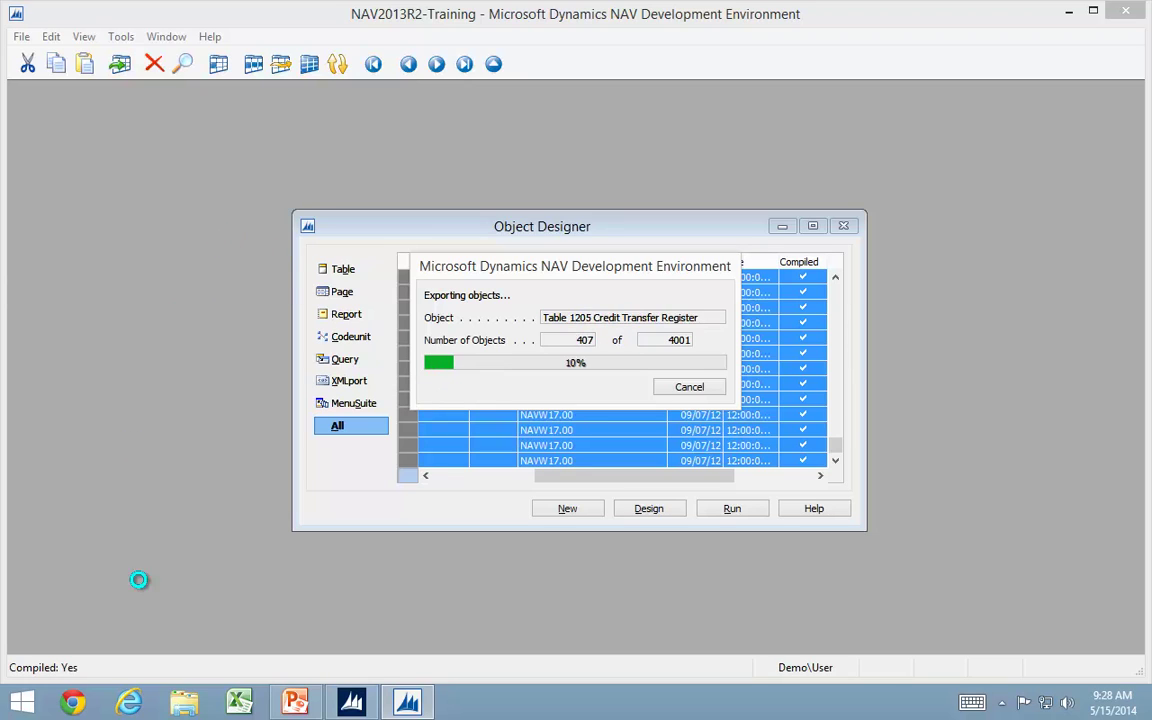
Switch to Chrome, download the NAV Easy Security ES1.40.21 RAR file from mergetool.com and open the NAV Easy Security History page
click(73, 703)
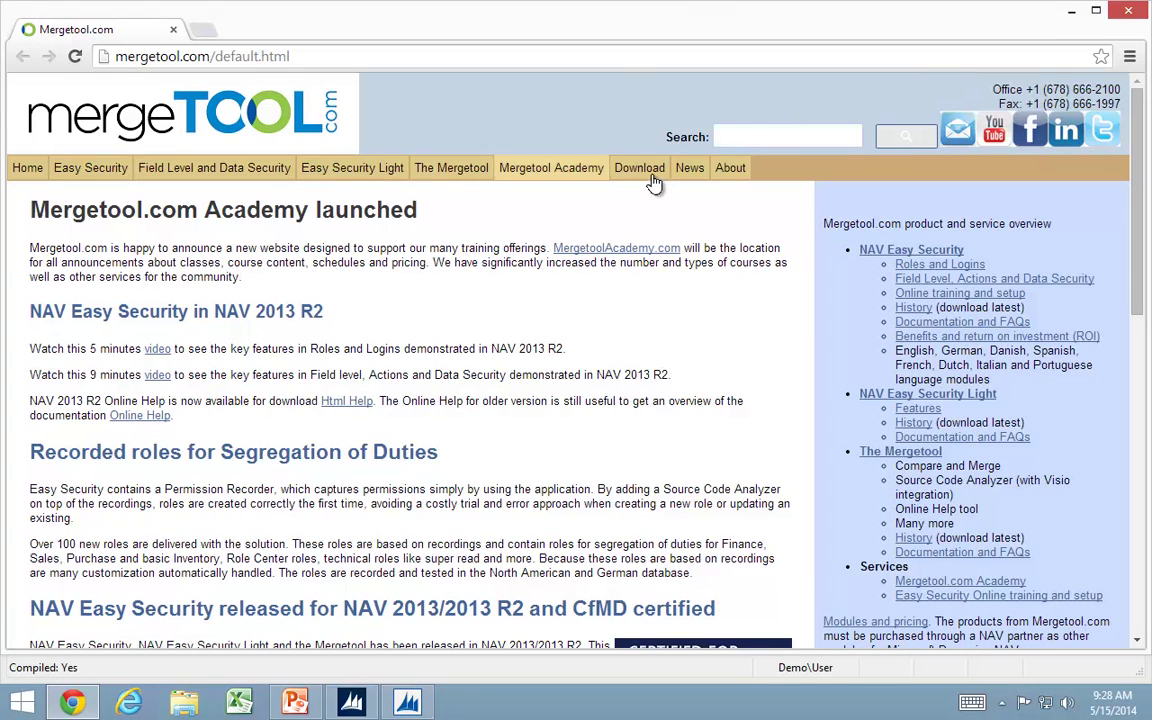
click(642, 172)
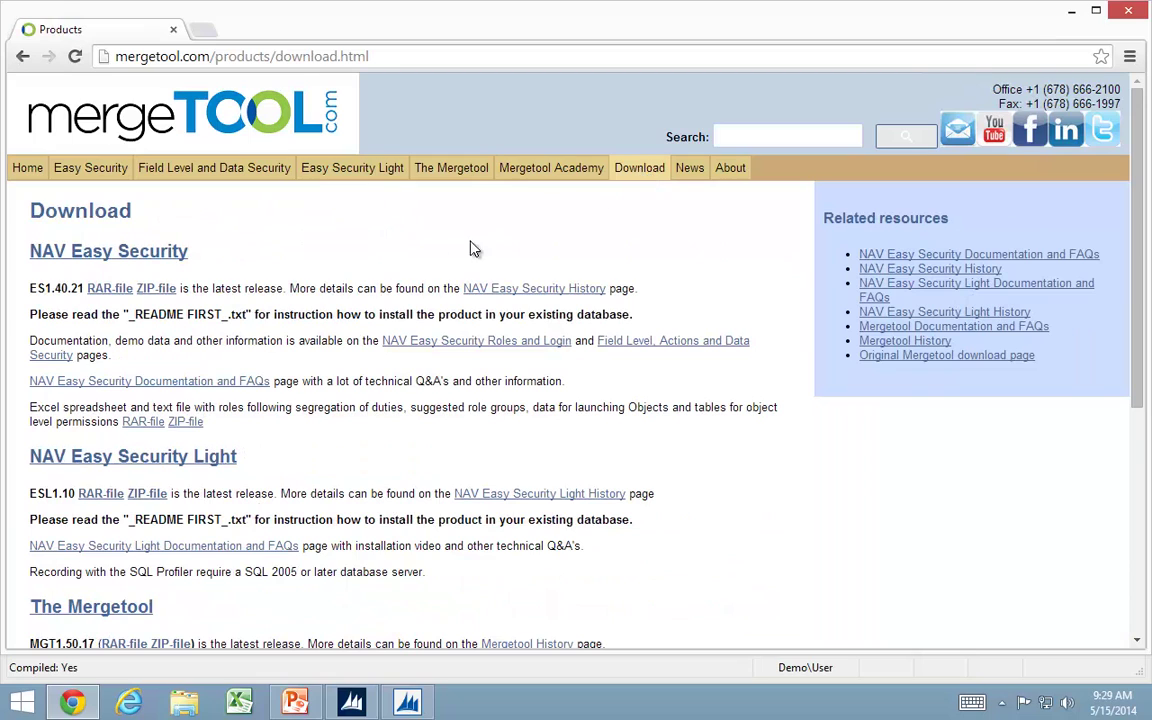
click(104, 290)
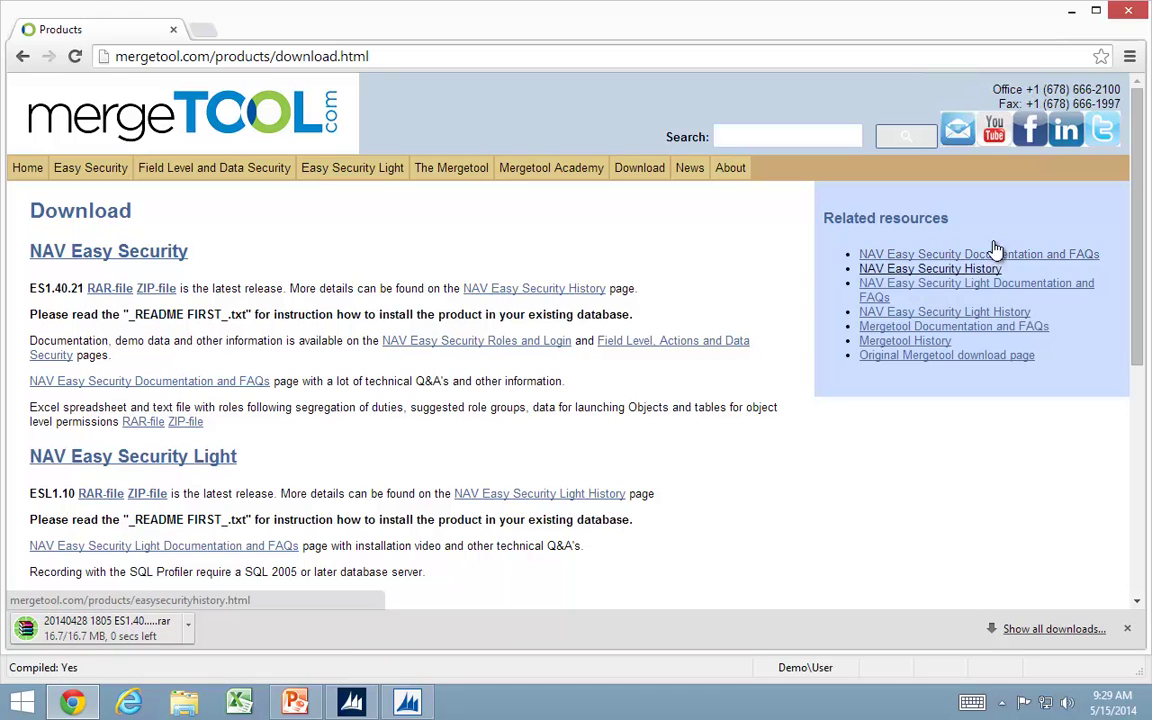
click(928, 270)
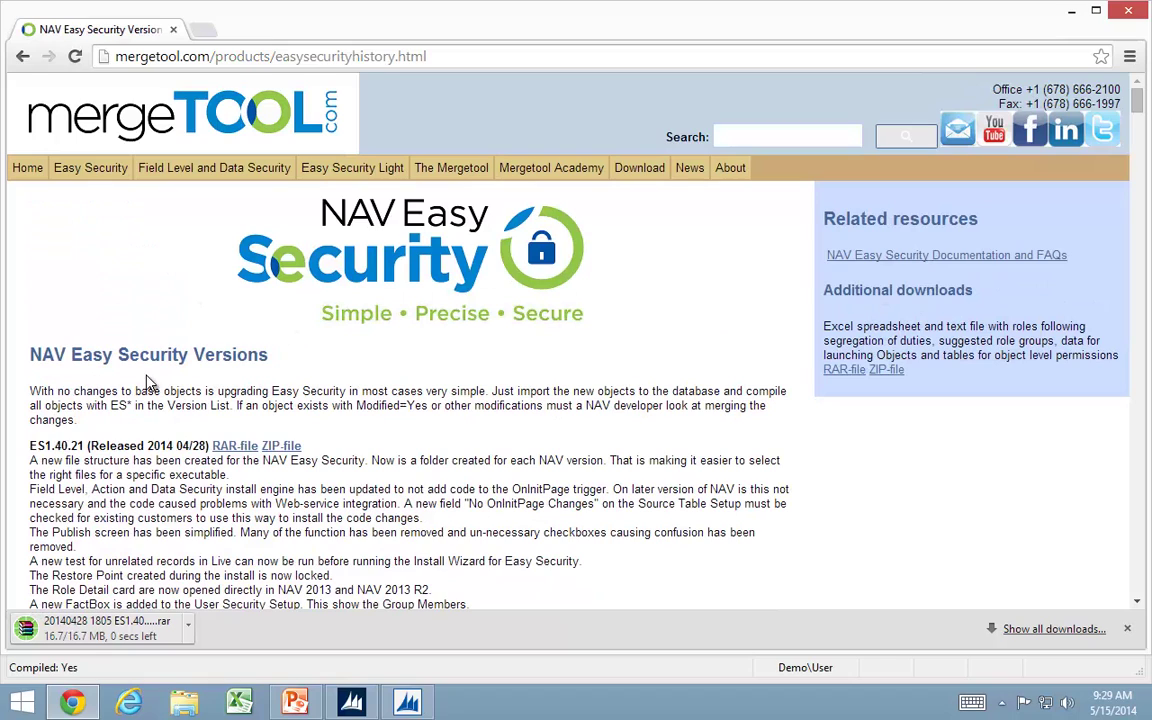
Locate the downloaded ES1.40.21 Easy Security archive in its folder and extract it to c:\temp
click(188, 630)
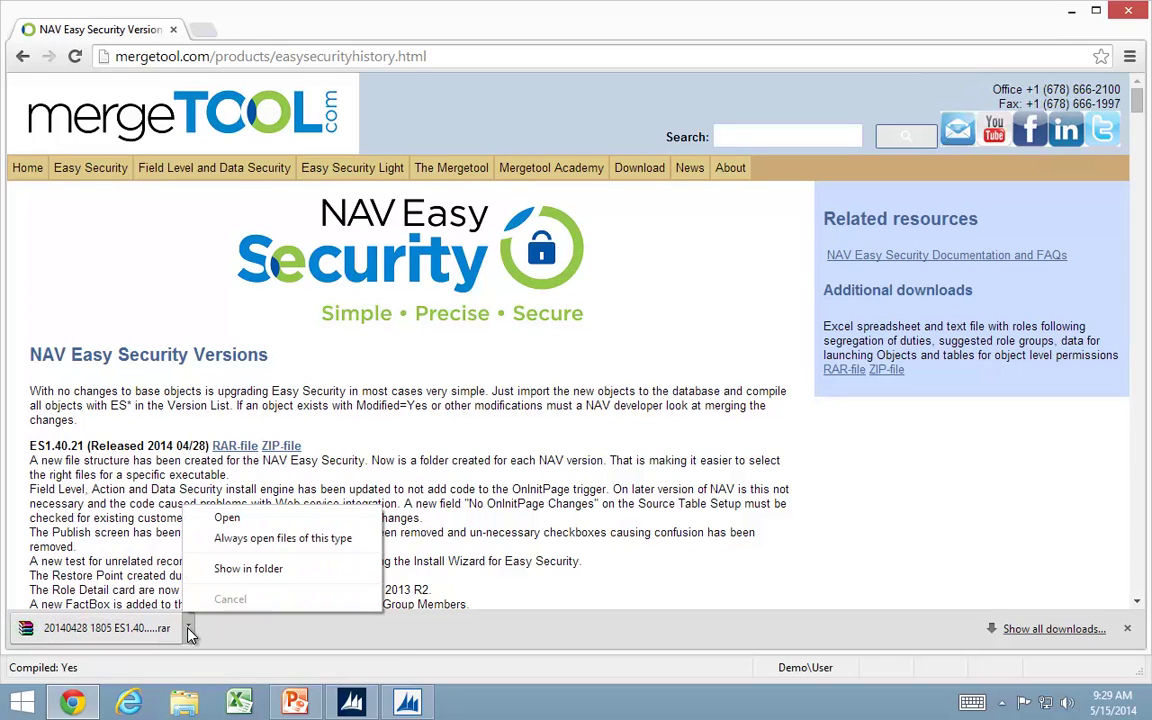
click(259, 569)
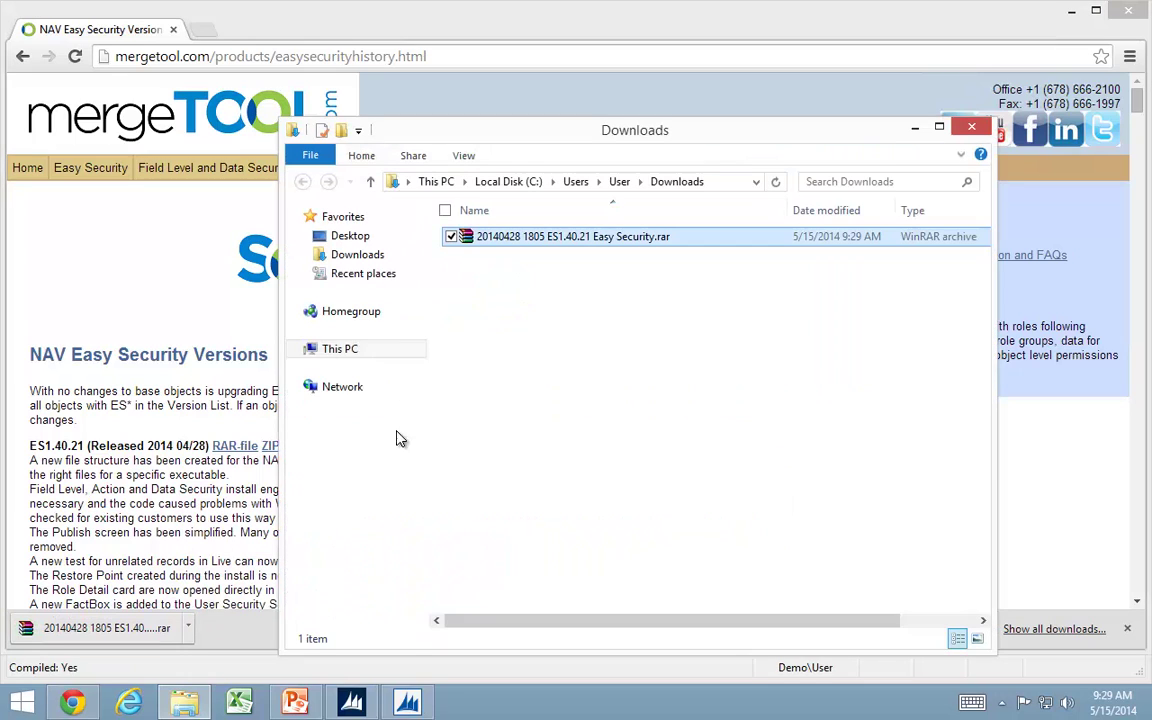
right_click(578, 240)
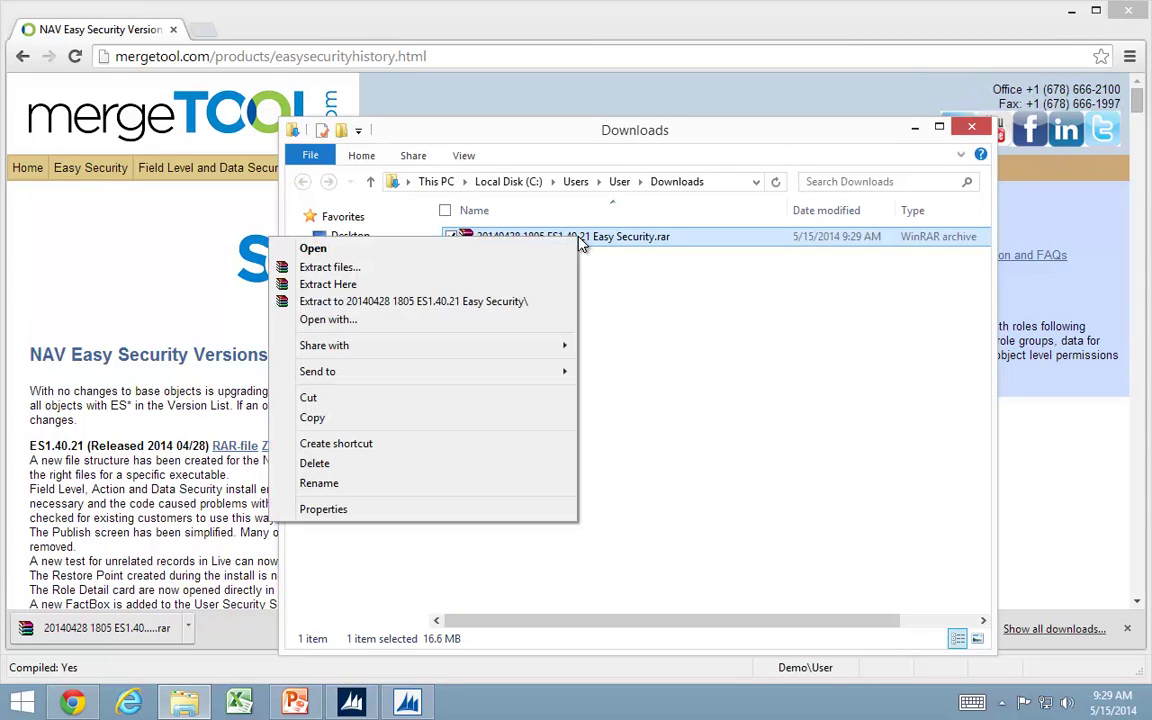
click(334, 270)
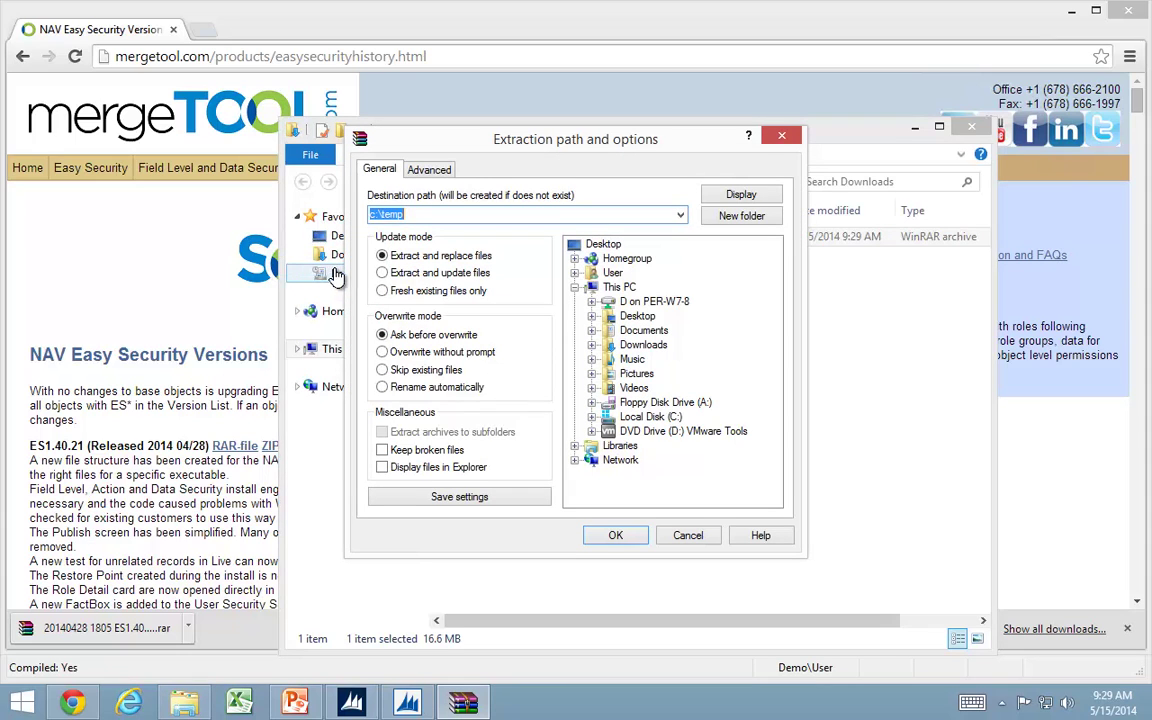
click(615, 535)
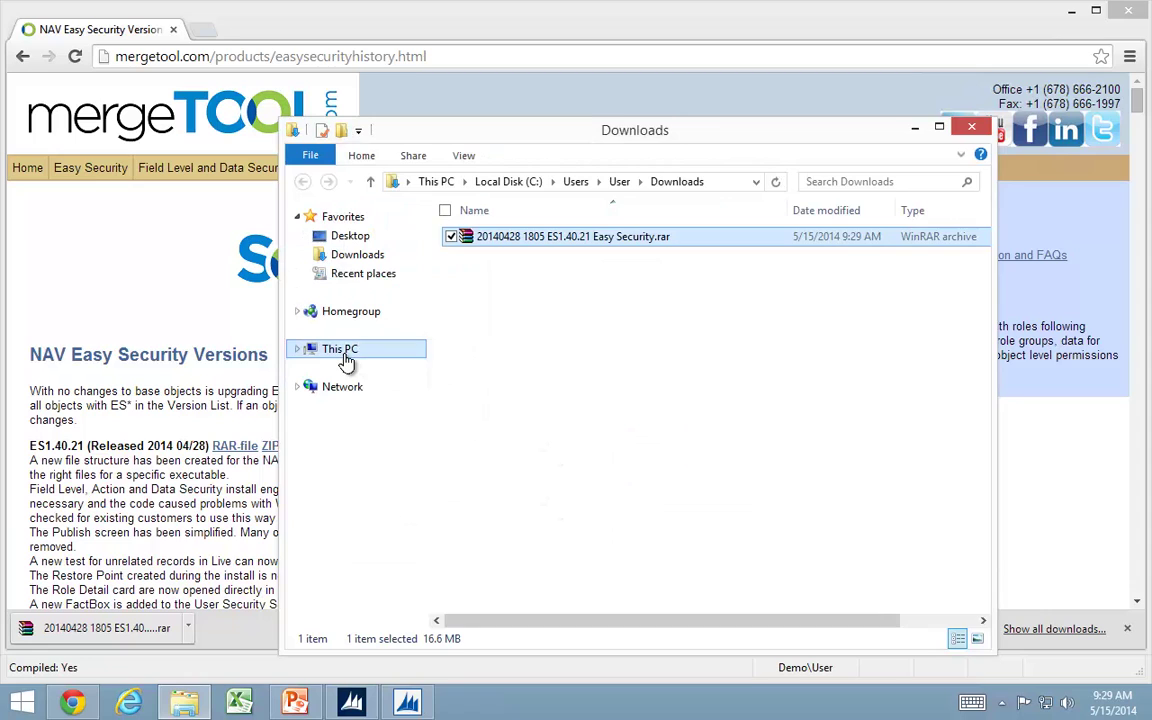
Open the extracted ES1.40.21 Easy Security folder in C:\Temp to examine its contents
click(346, 358)
click(532, 489)
double_click(530, 486)
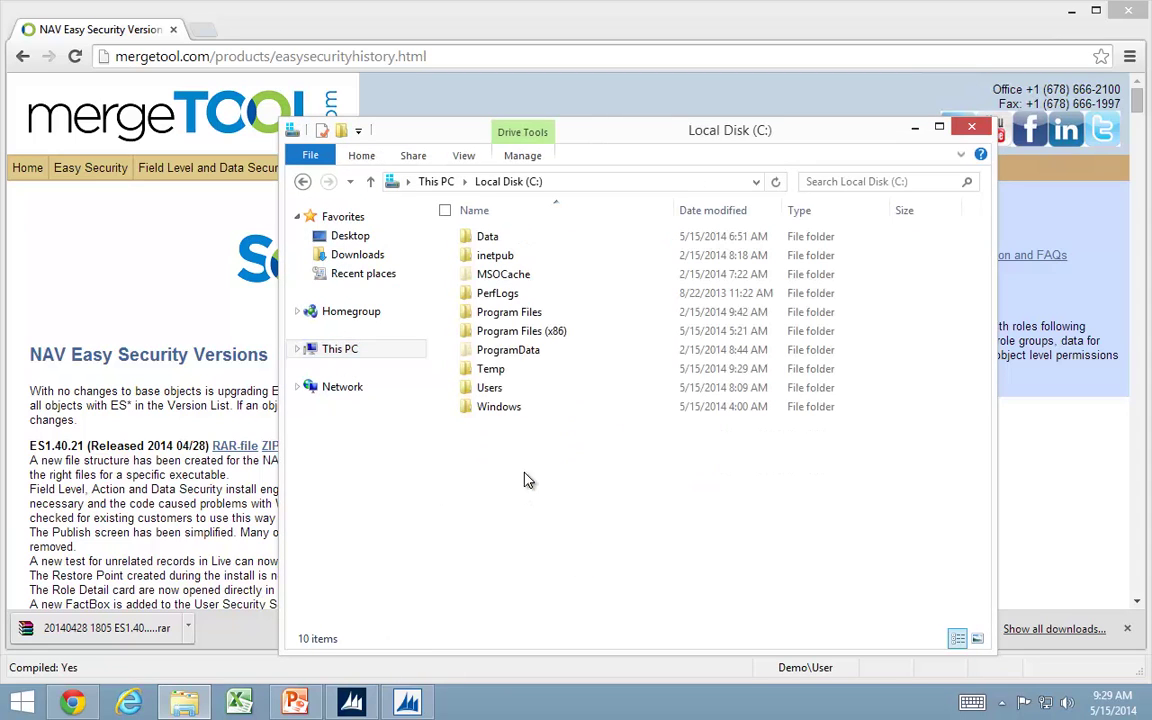
double_click(488, 369)
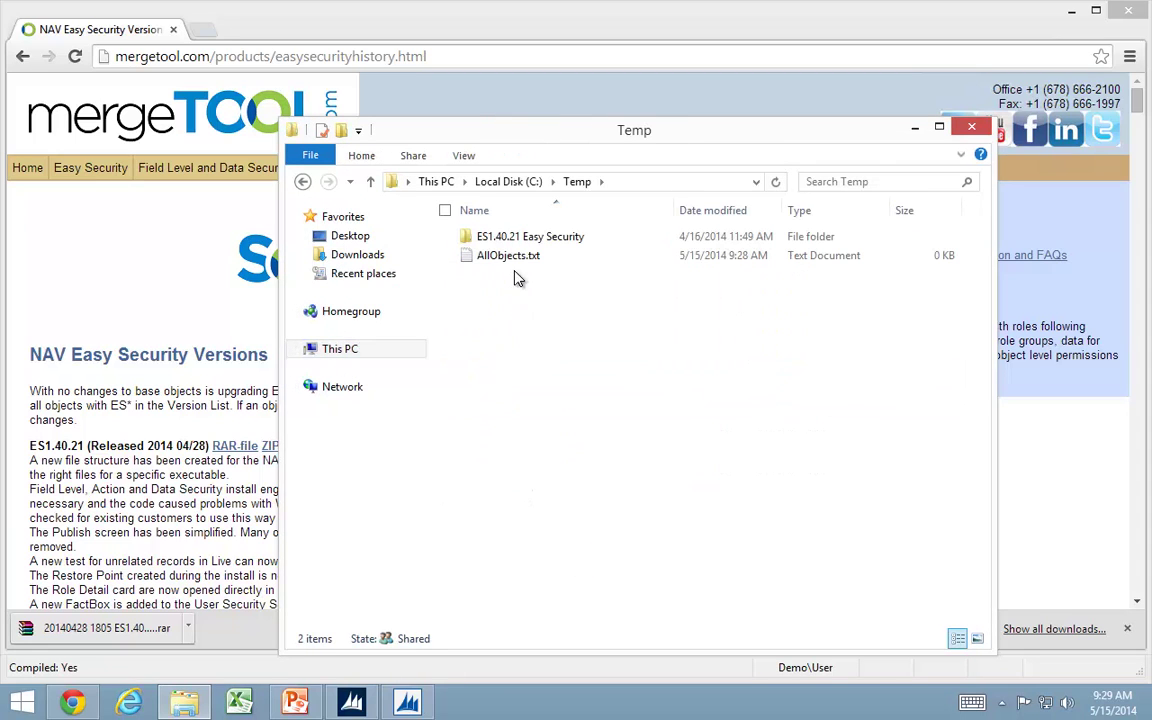
click(468, 237)
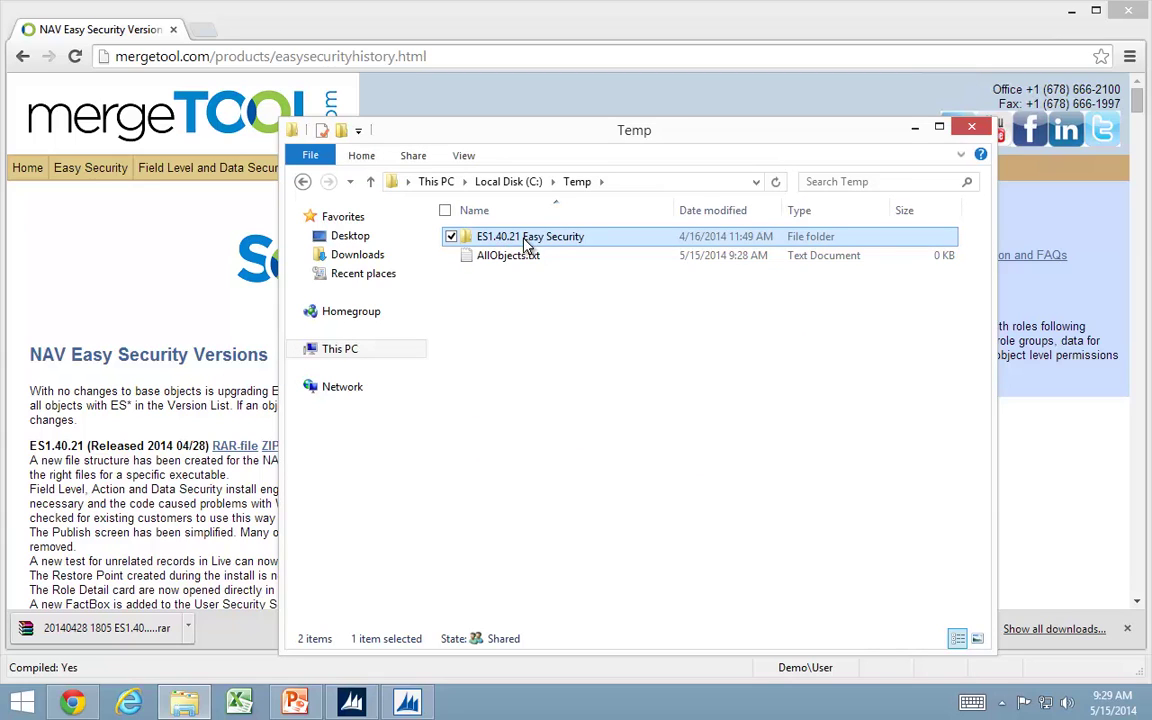
double_click(522, 240)
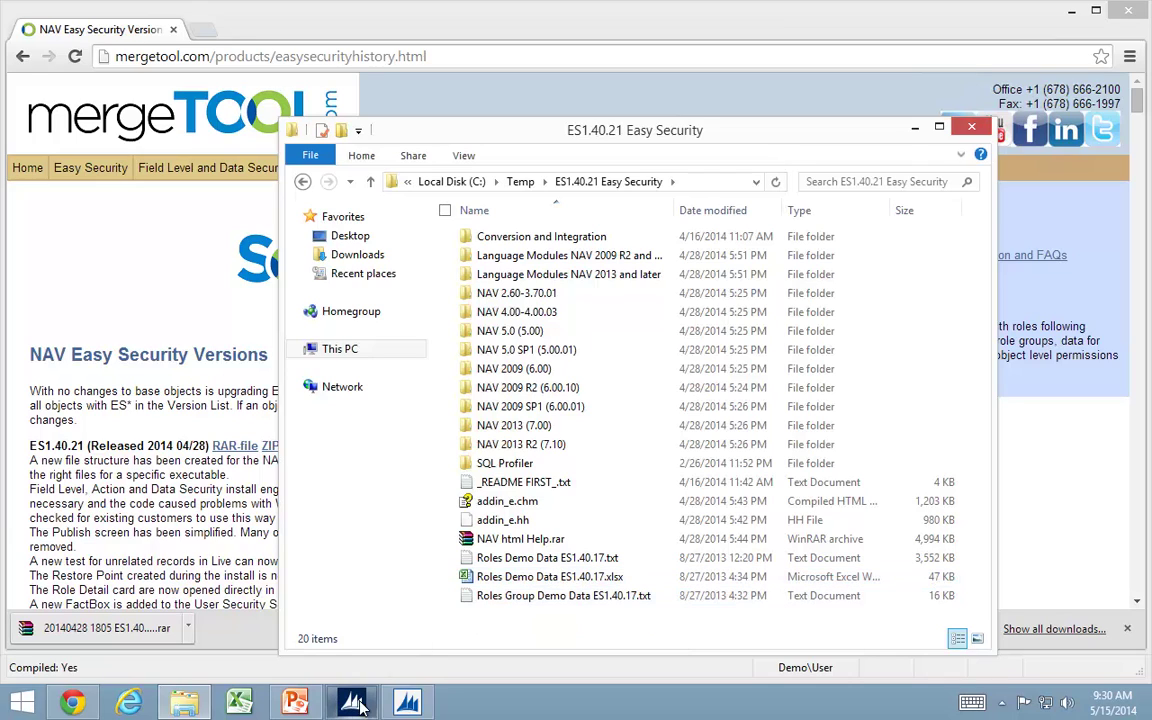
Switch to the NAV Development Environment and load ES1.40.21 7.10.fob from the NAV 2013 R2 (7.10) folder for object import
click(410, 700)
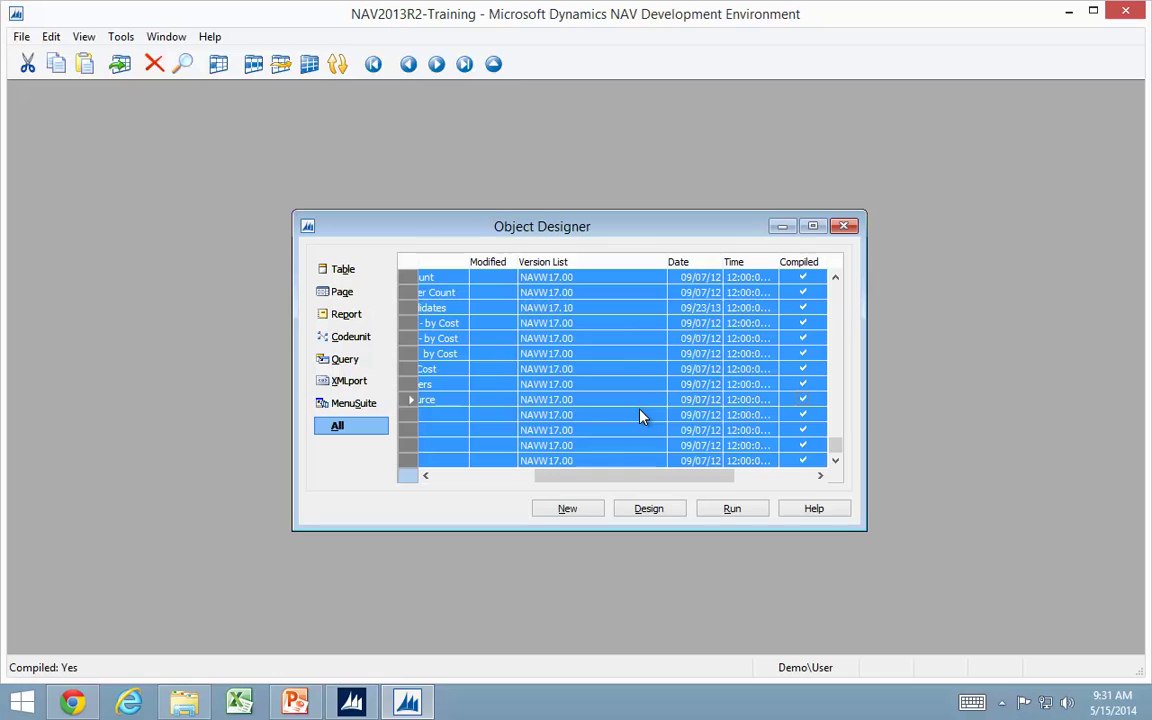
click(21, 37)
click(71, 211)
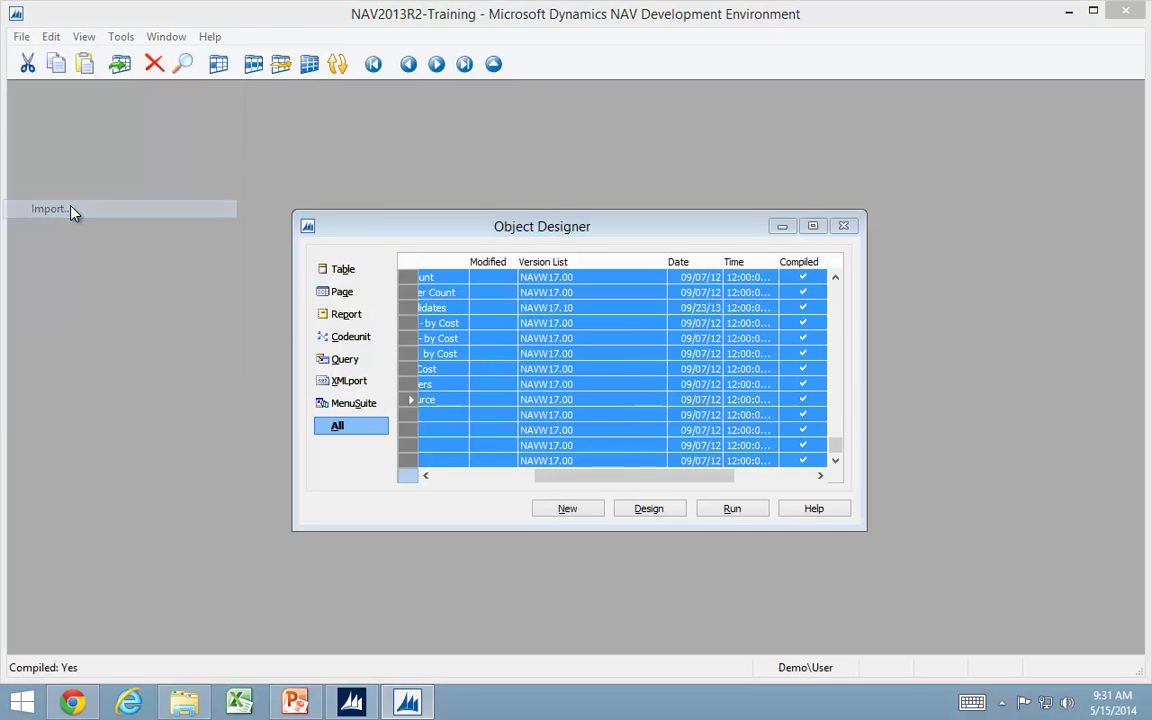
double_click(162, 143)
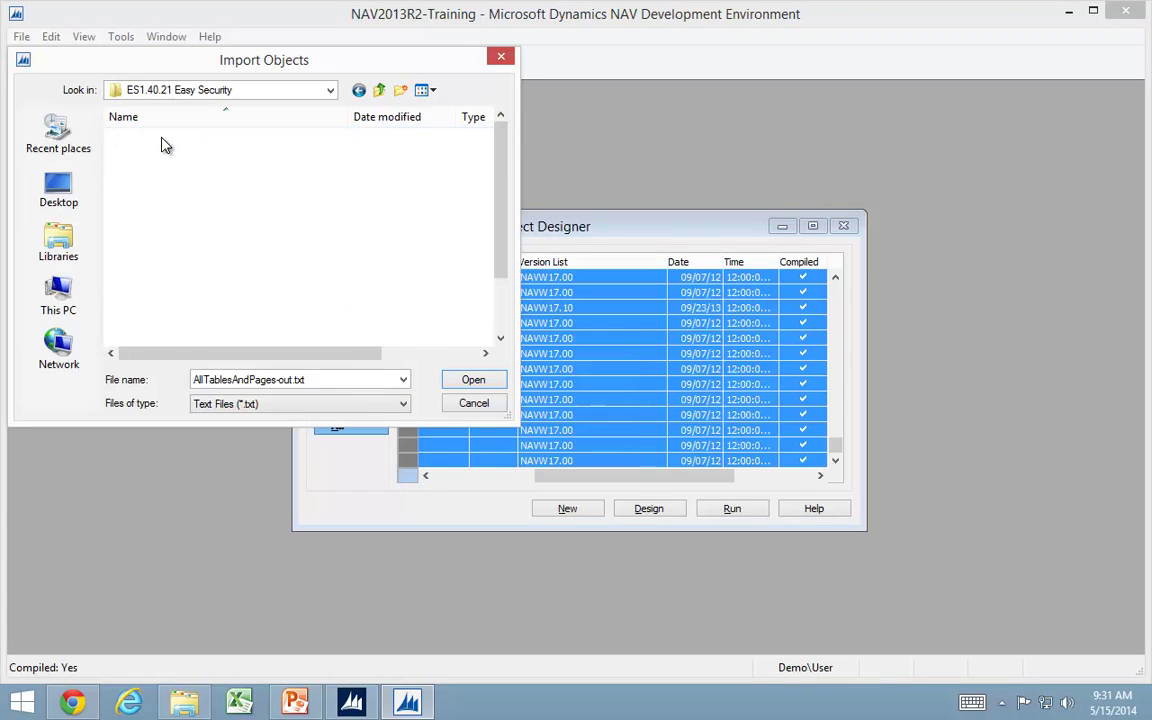
click(268, 407)
click(225, 415)
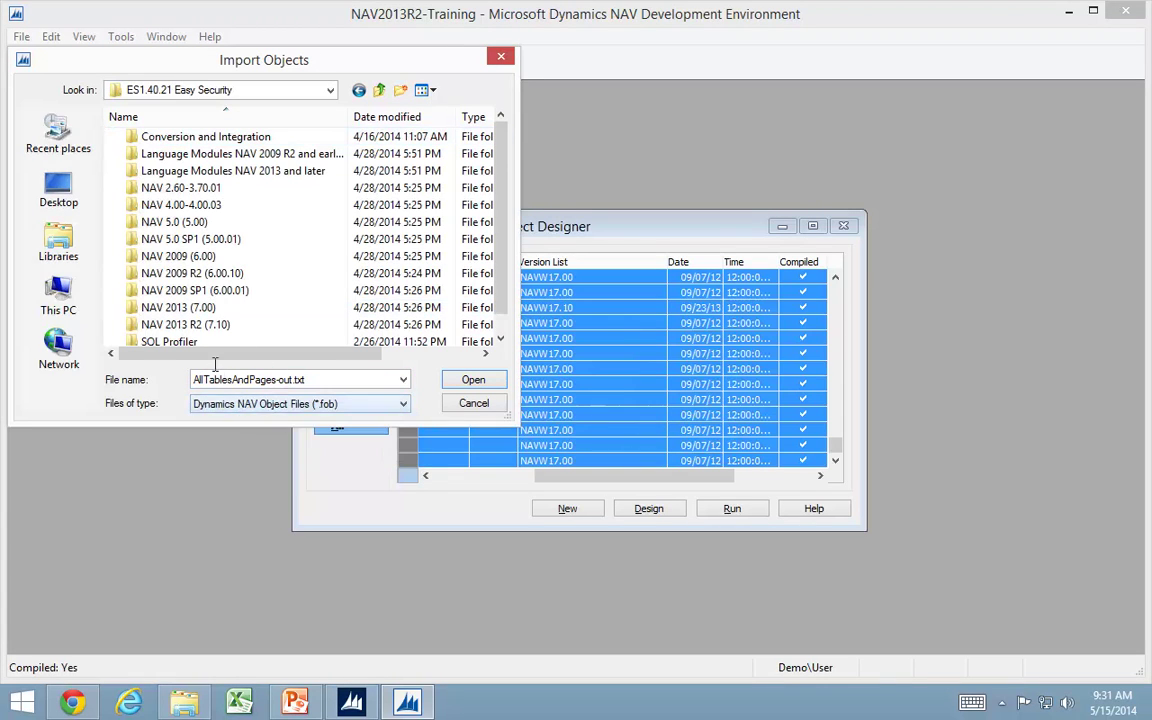
click(157, 330)
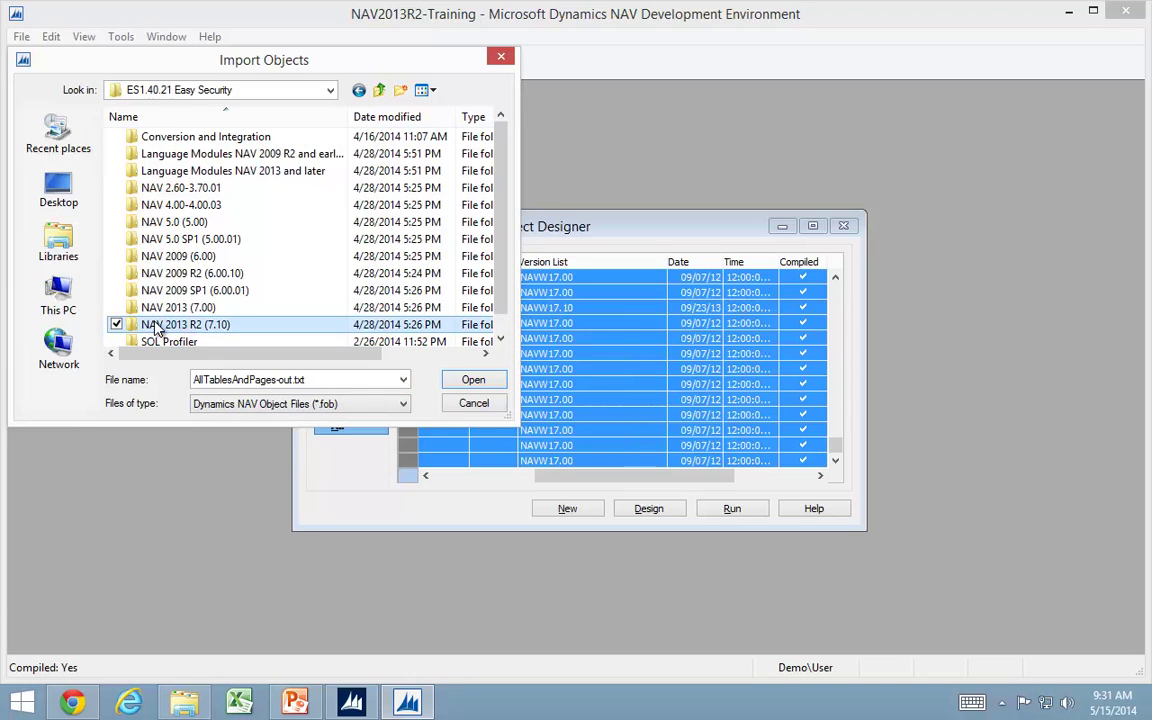
double_click(186, 330)
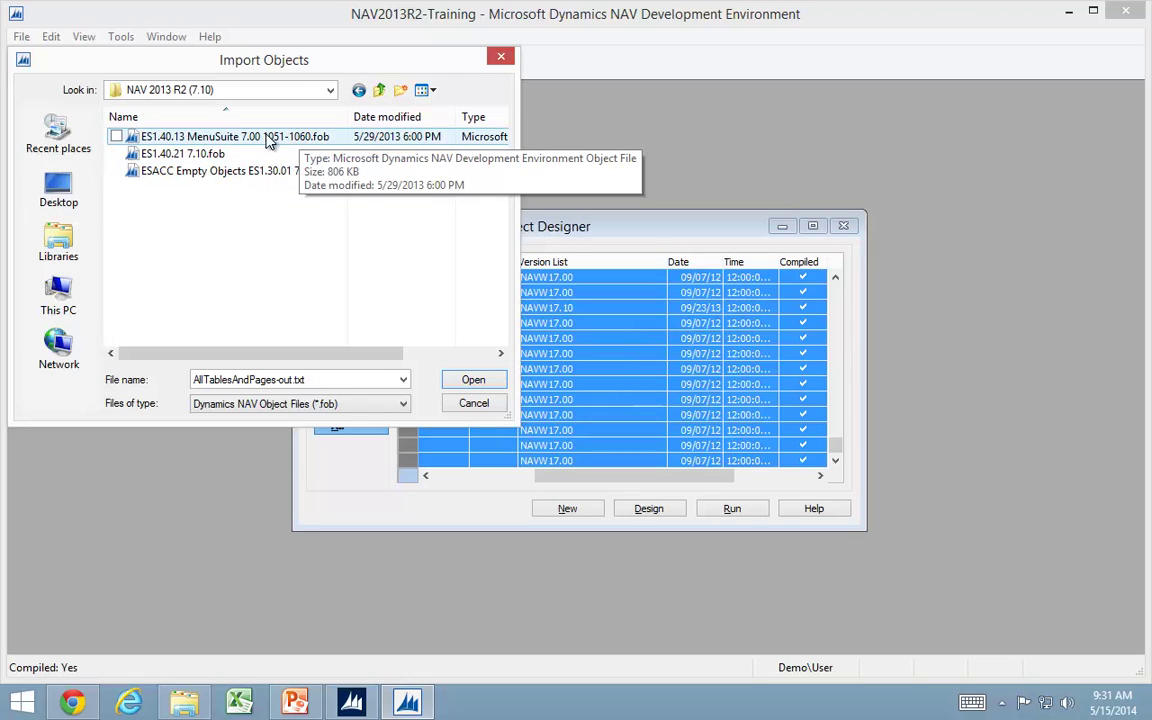
click(190, 156)
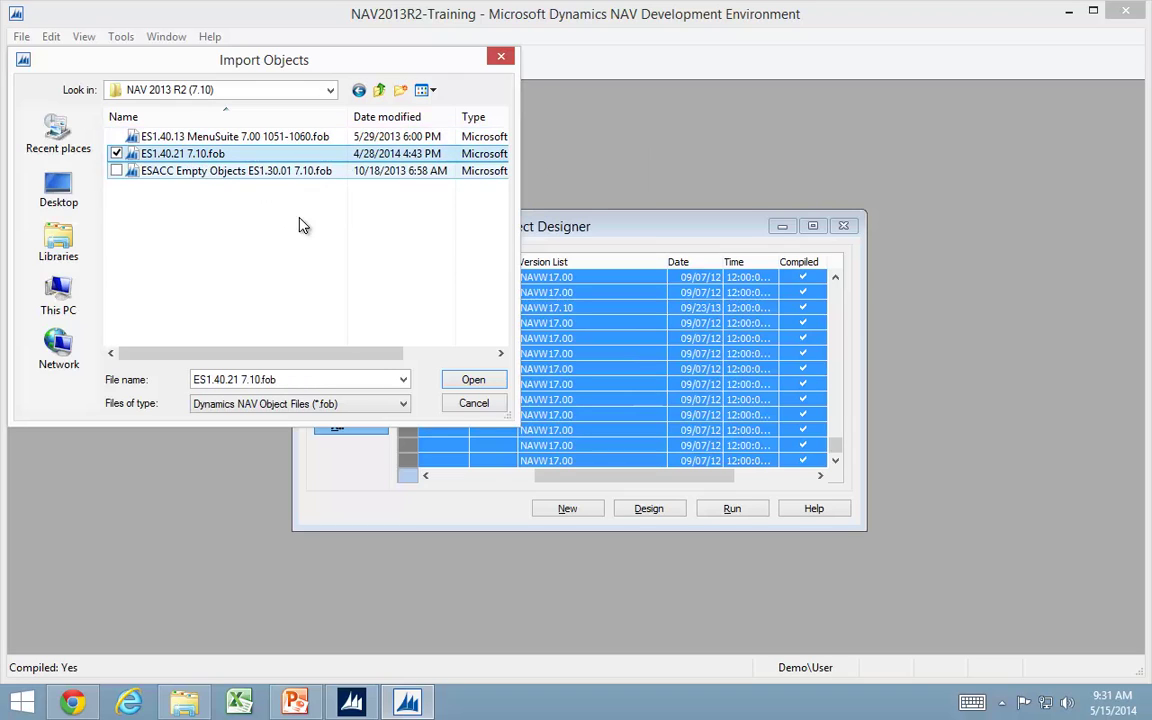
click(474, 380)
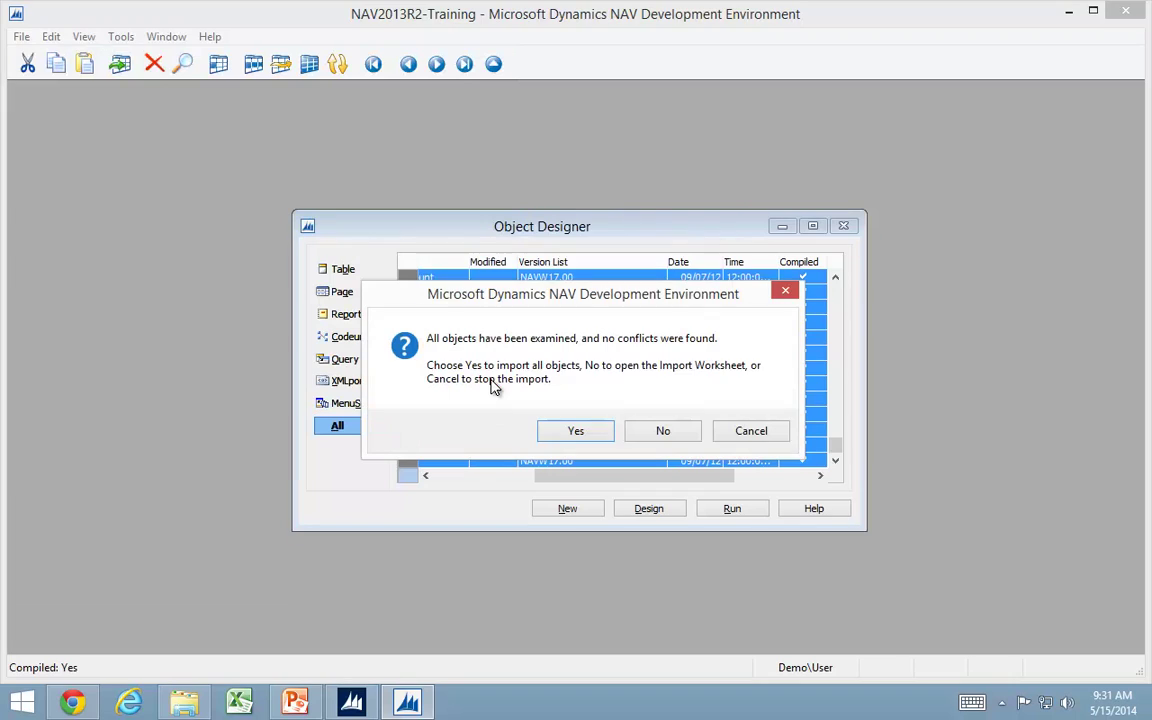
Review the Easy Security objects in the Import Worksheet, enlarging it to show more rows, and import them with their Create actions
click(660, 434)
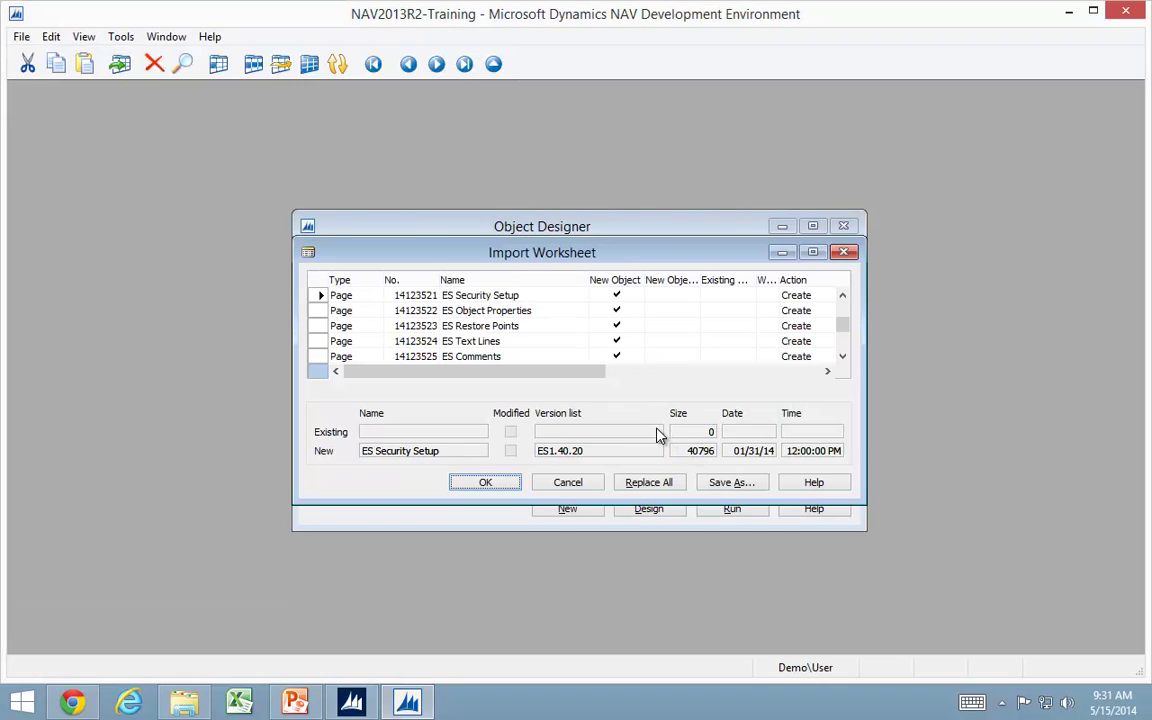
click(373, 326)
scroll(366, 327, up, 5)
scroll(367, 327, up, 5)
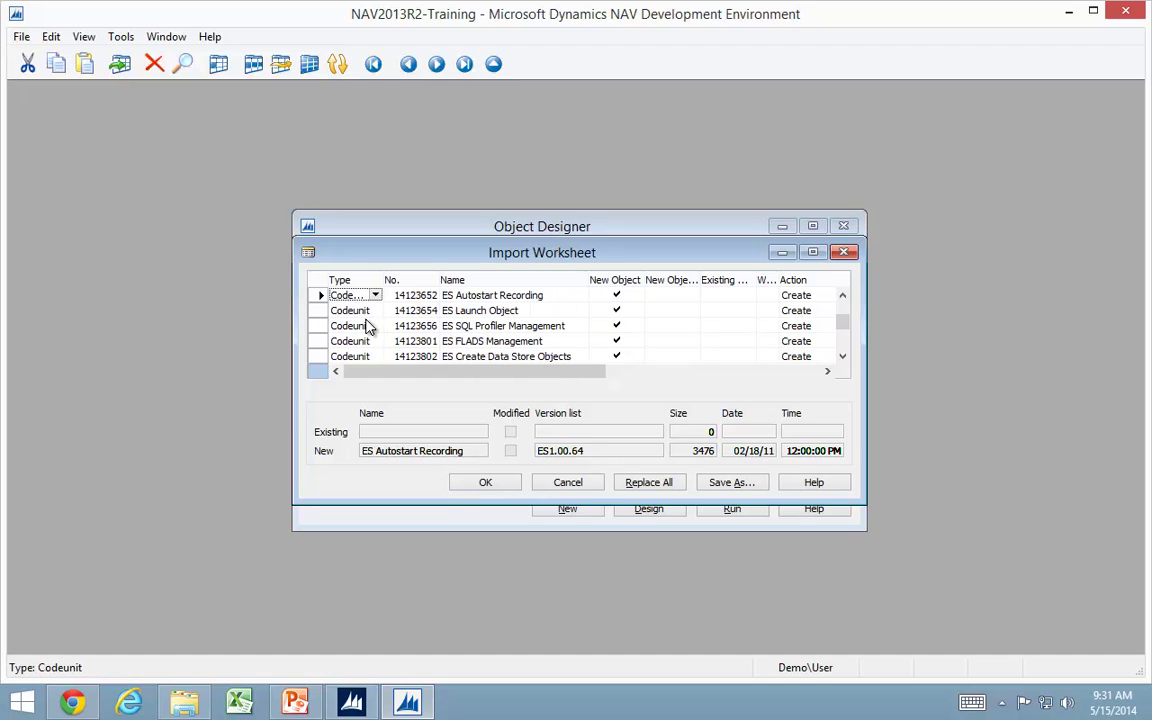
scroll(396, 337, down, 10)
scroll(400, 344, down, 3)
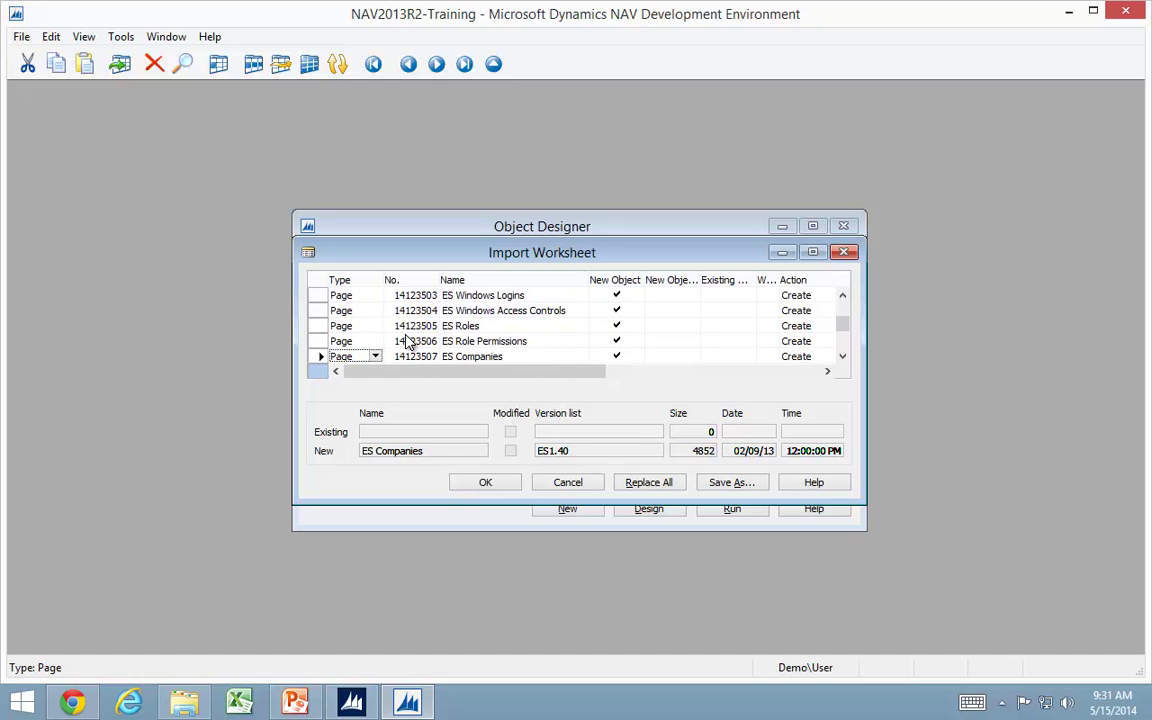
scroll(405, 328, up, 4)
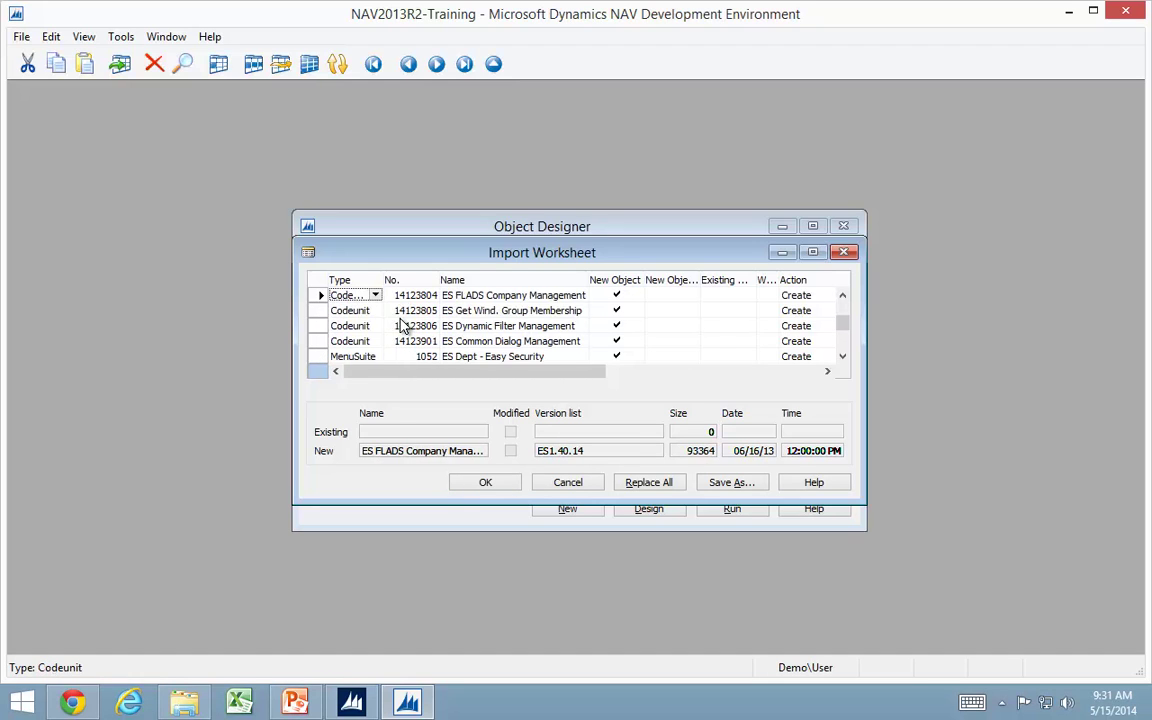
drag(548, 238, 548, 93)
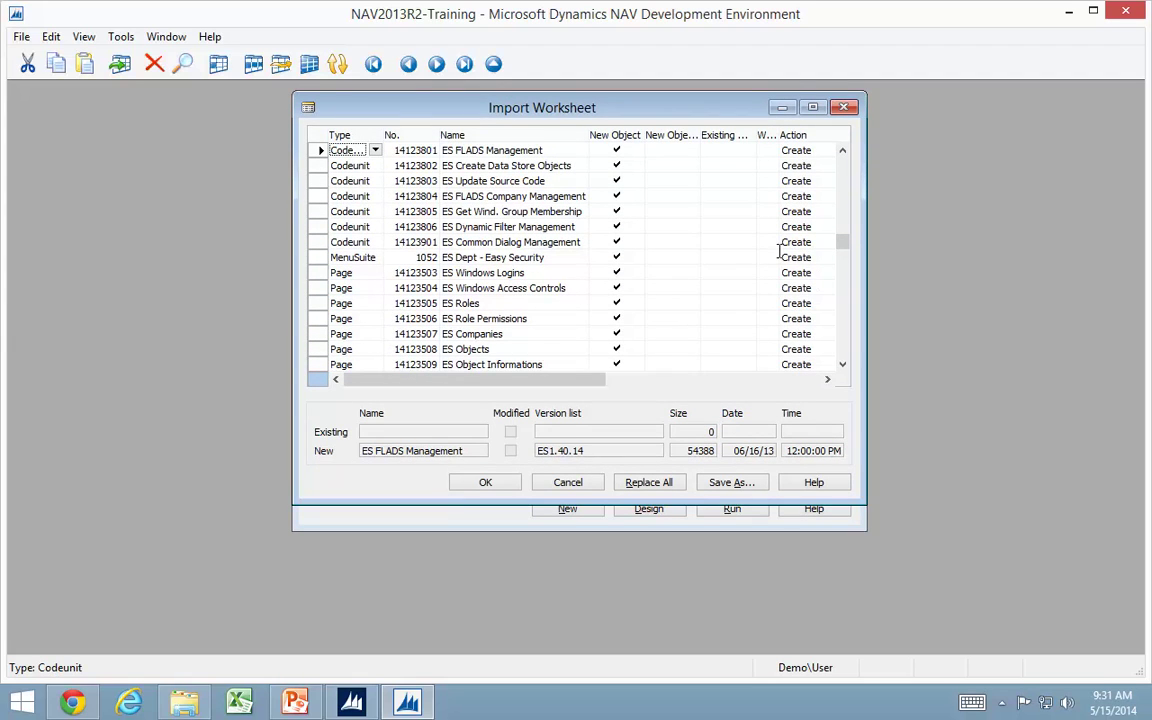
click(485, 482)
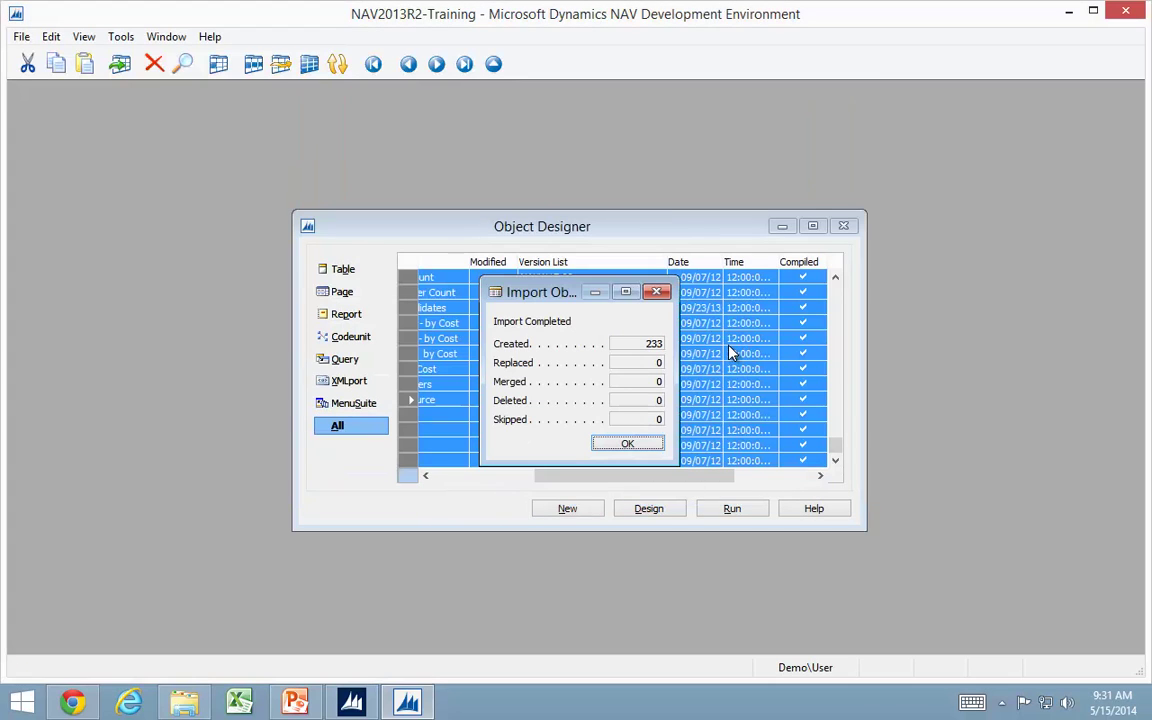
click(627, 443)
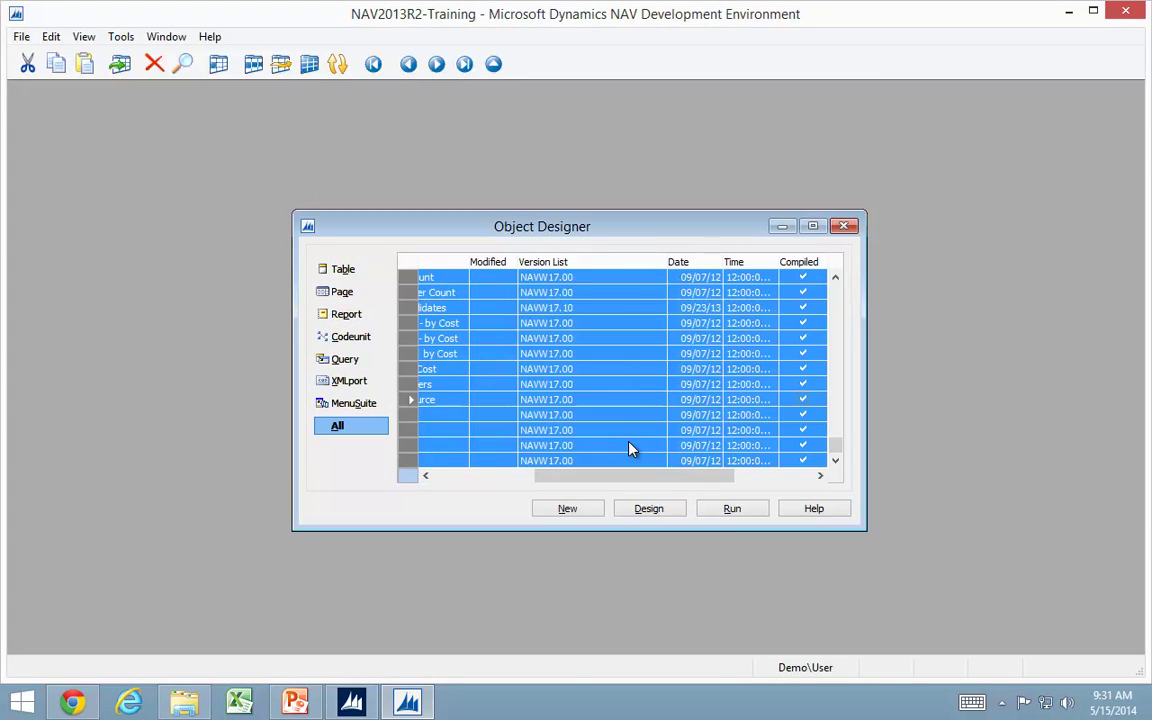
Import ESACC Empty Objects ES1.30.01 7.10.fob by way of the Import Worksheet
click(21, 36)
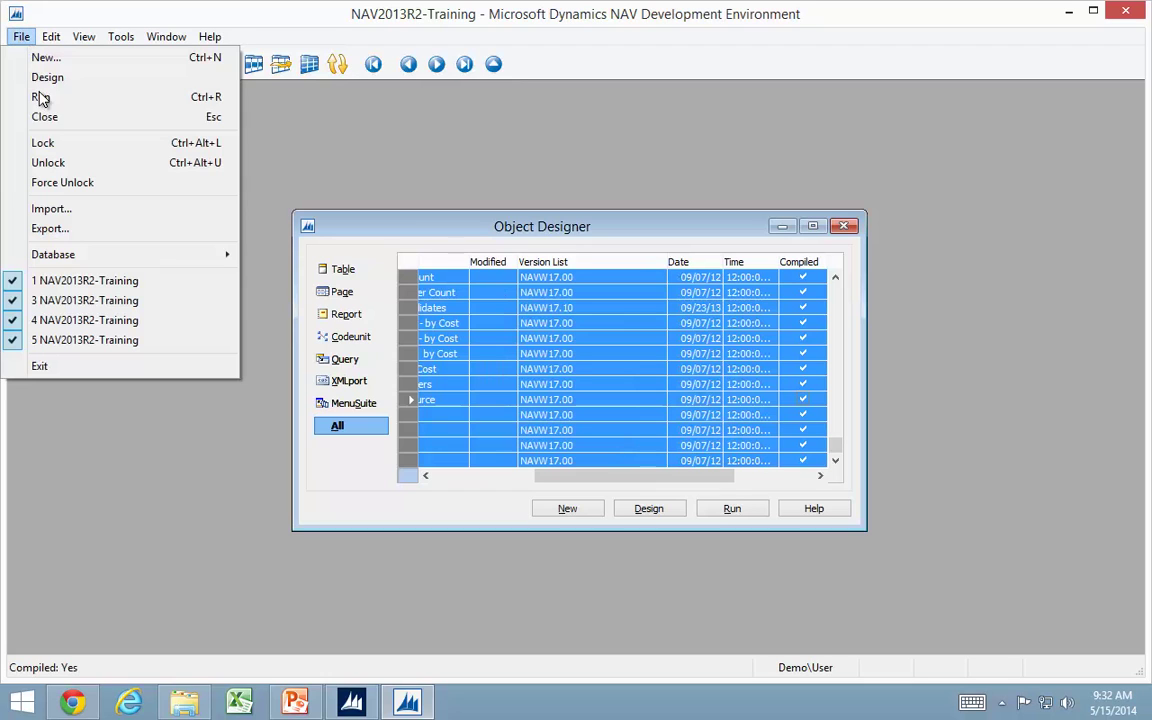
click(52, 208)
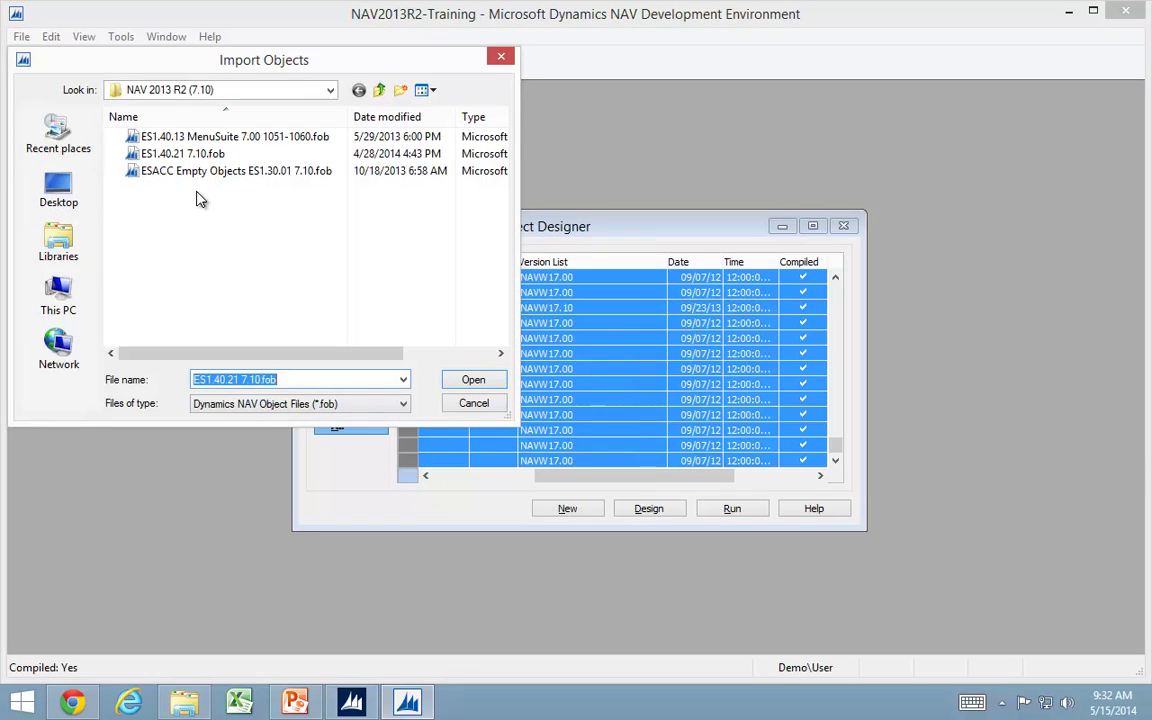
click(168, 174)
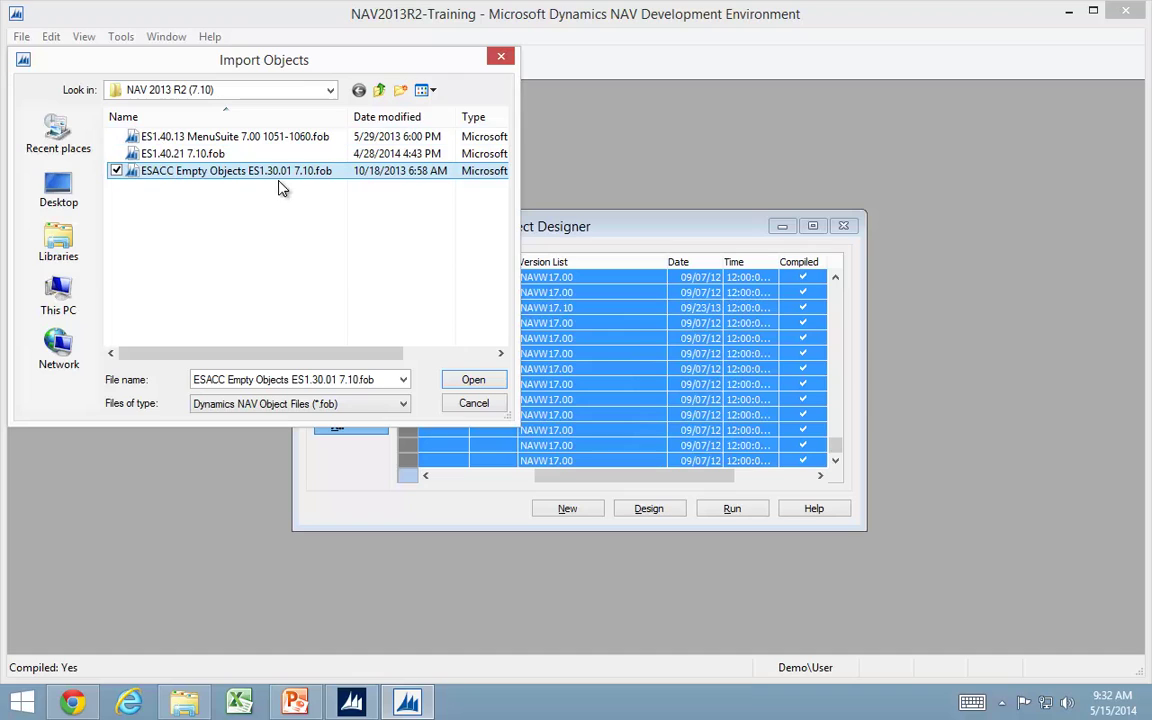
click(475, 383)
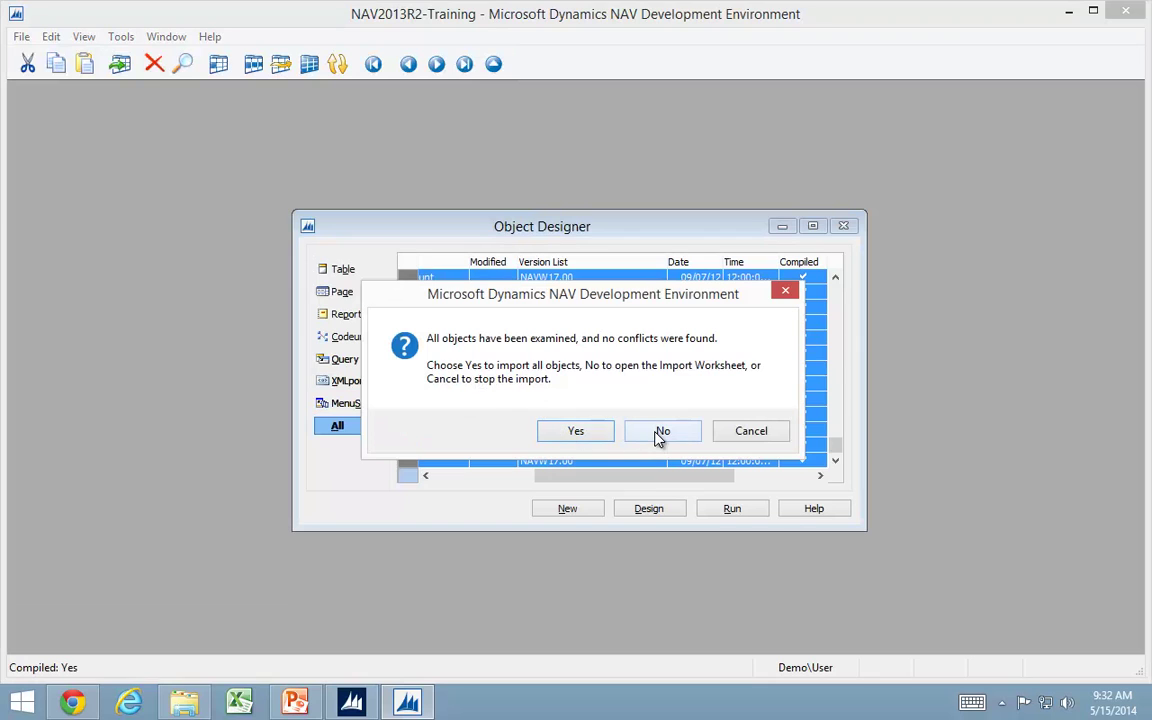
click(659, 434)
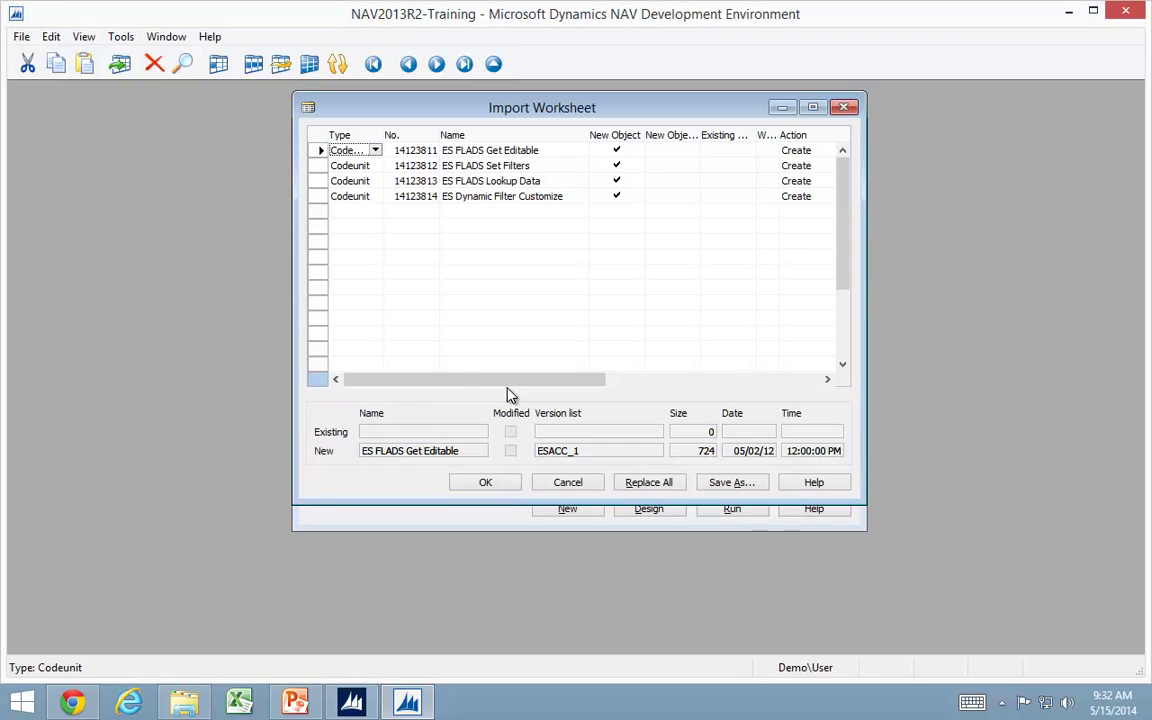
click(487, 481)
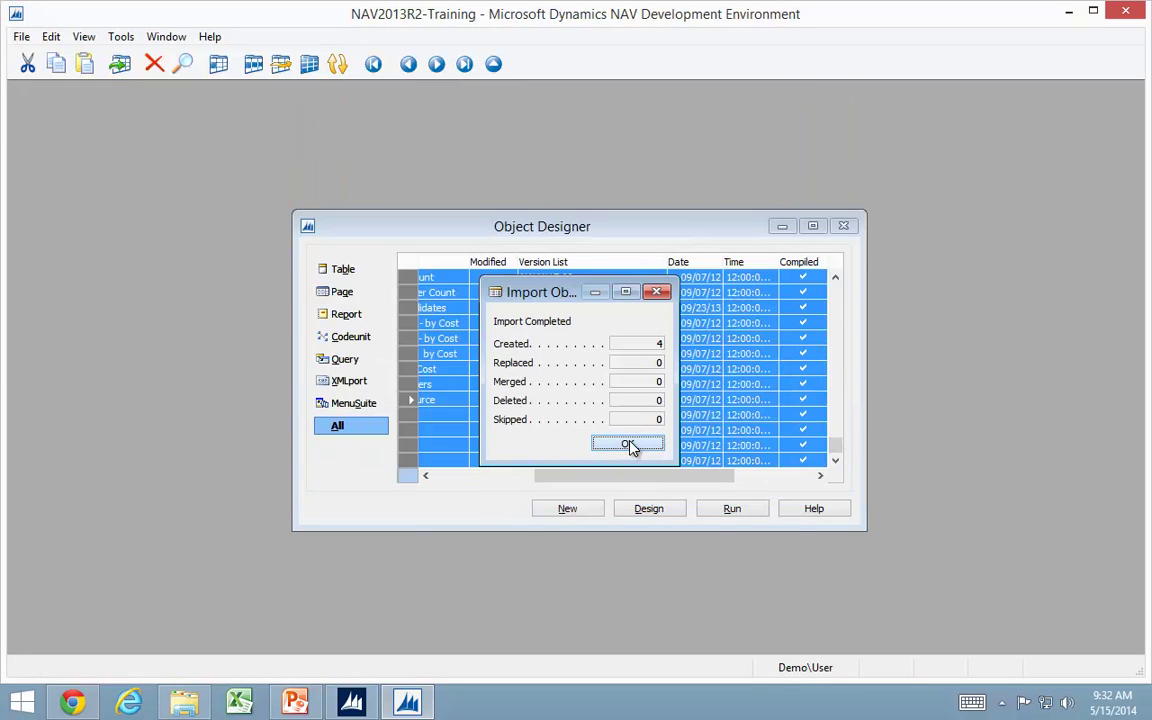
click(628, 444)
Filter all objects in the Object Designer by Version List ES*
click(577, 405)
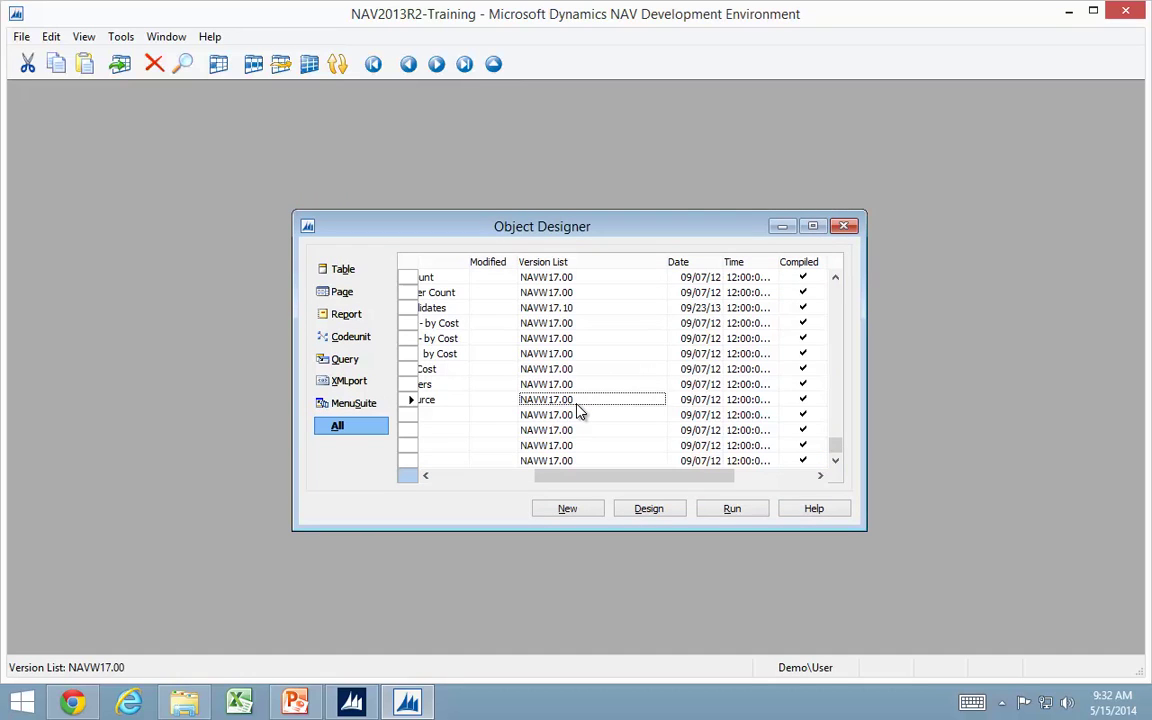
key(F7)
text(ES*)
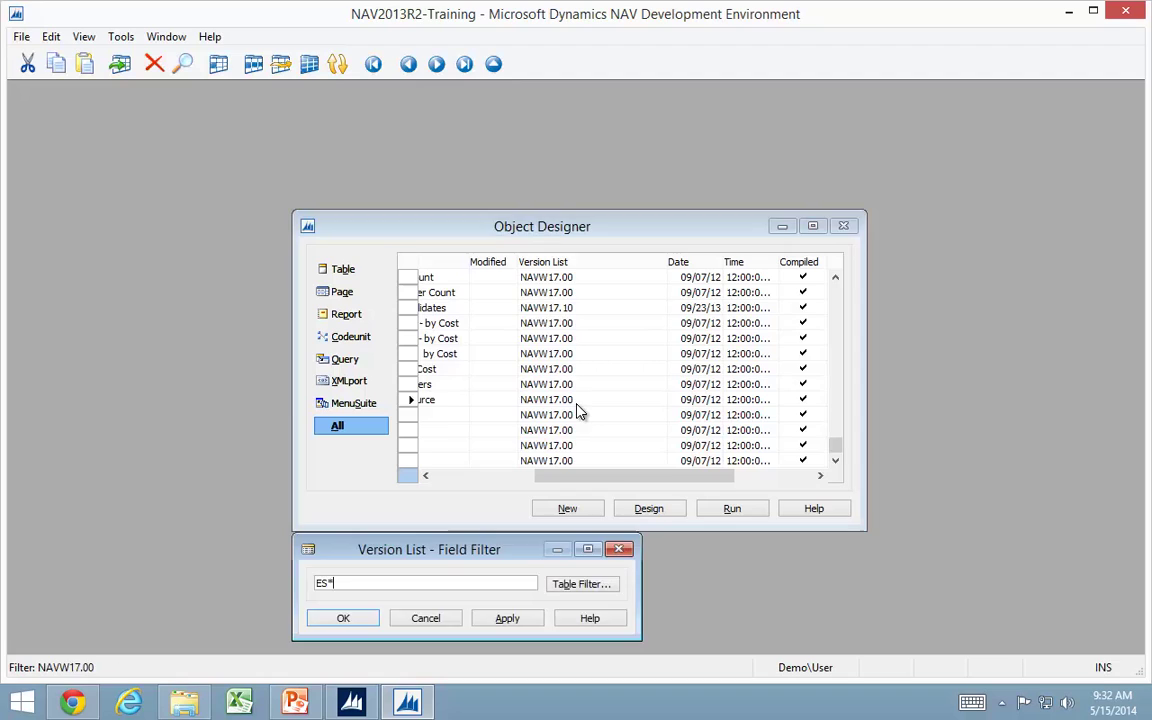
key(Return)
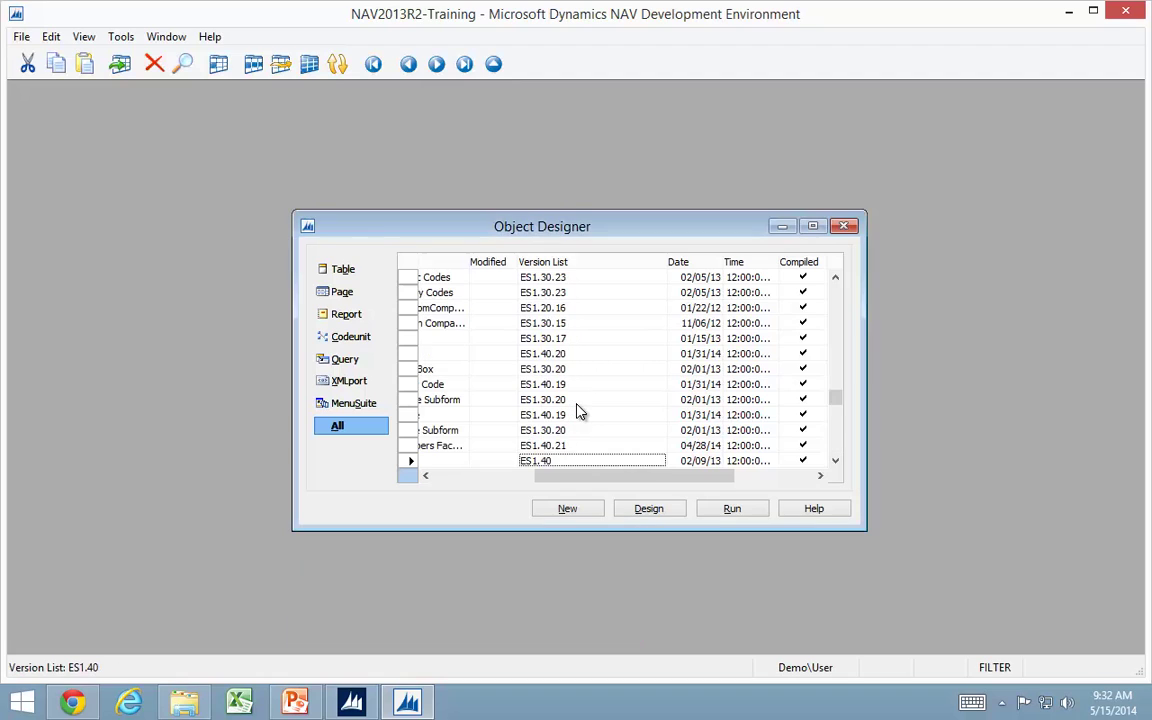
Compile all of the filtered Easy Security objects
click(407, 268)
click(121, 36)
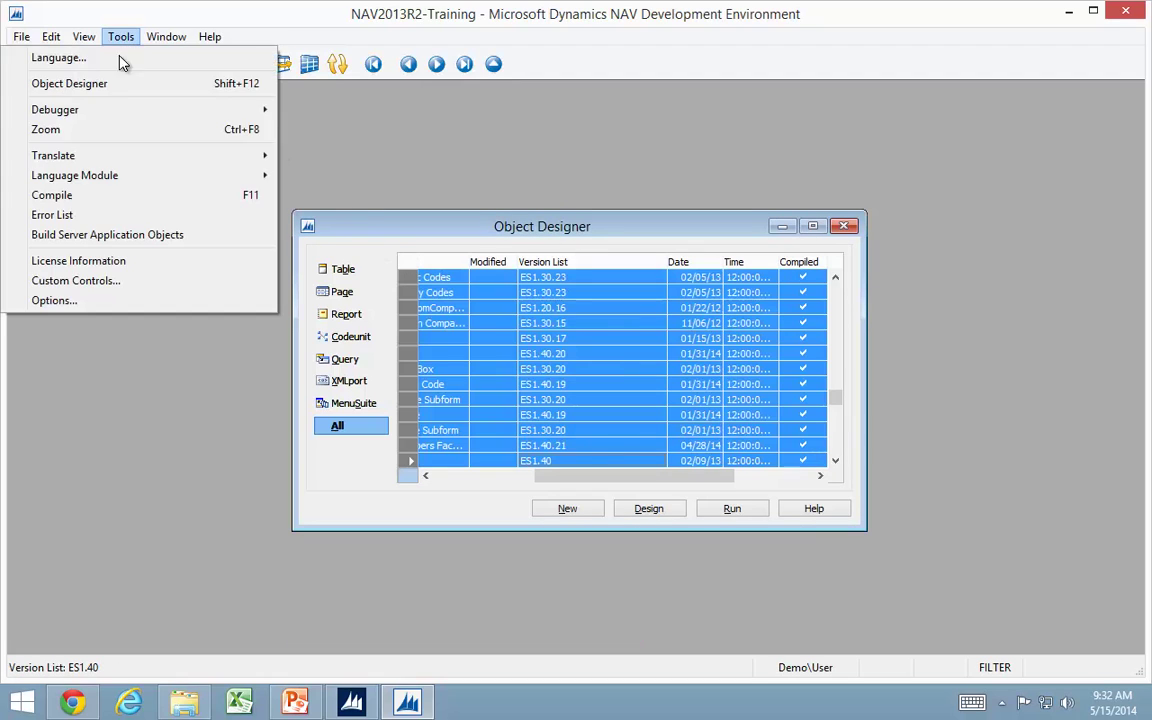
click(76, 195)
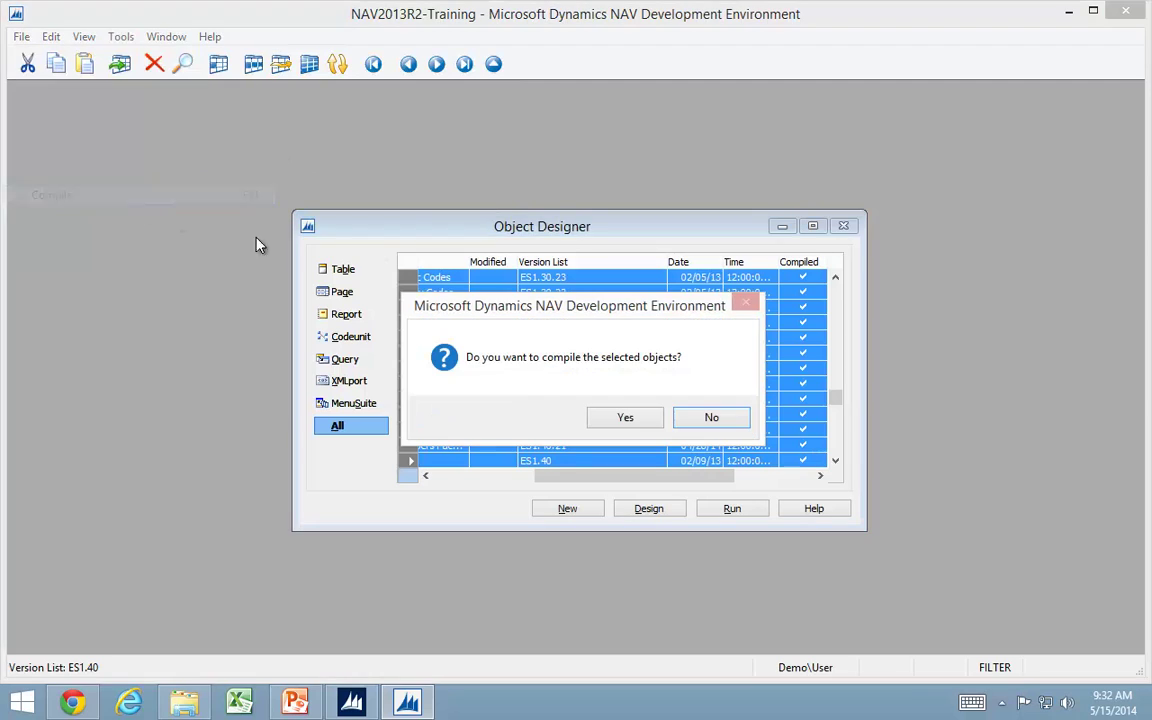
click(625, 418)
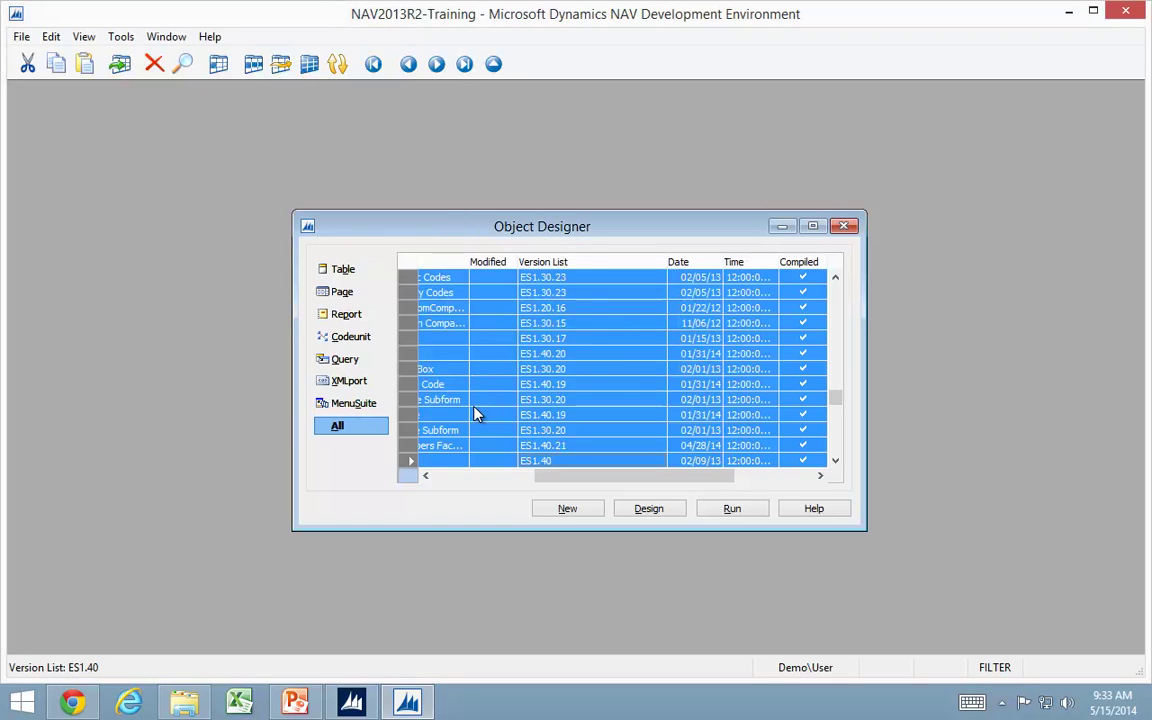
Show all MenuSuite objects without a filter and compile every one of them
click(362, 404)
click(309, 64)
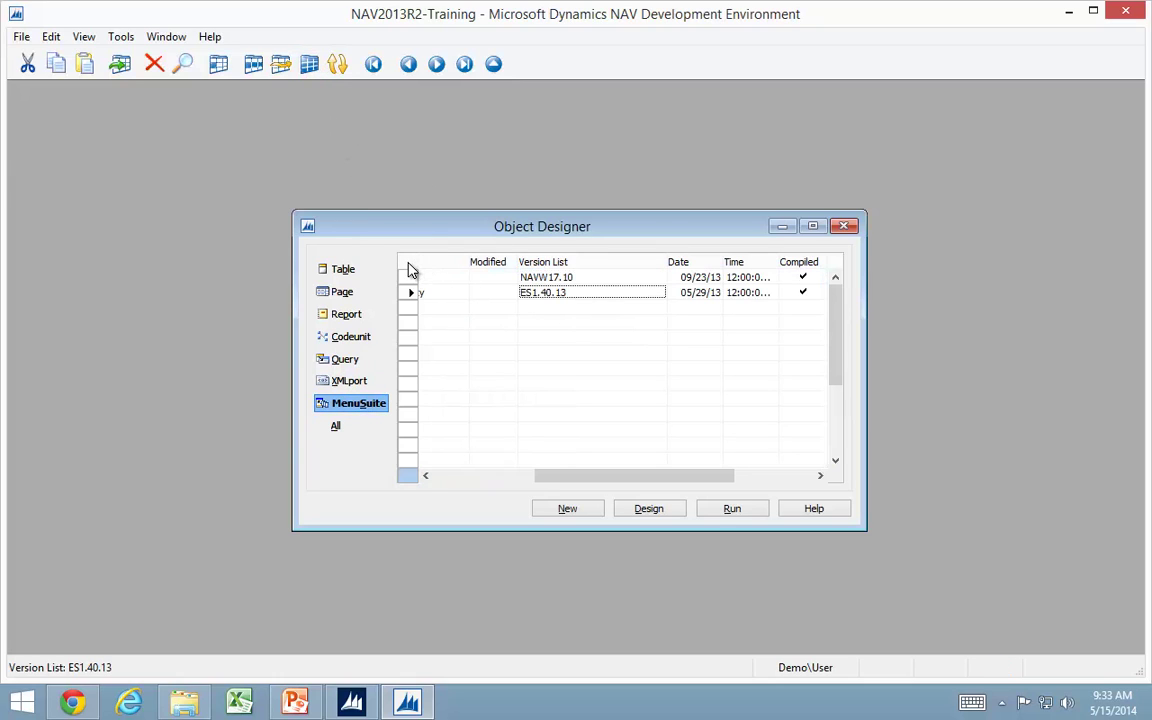
click(408, 266)
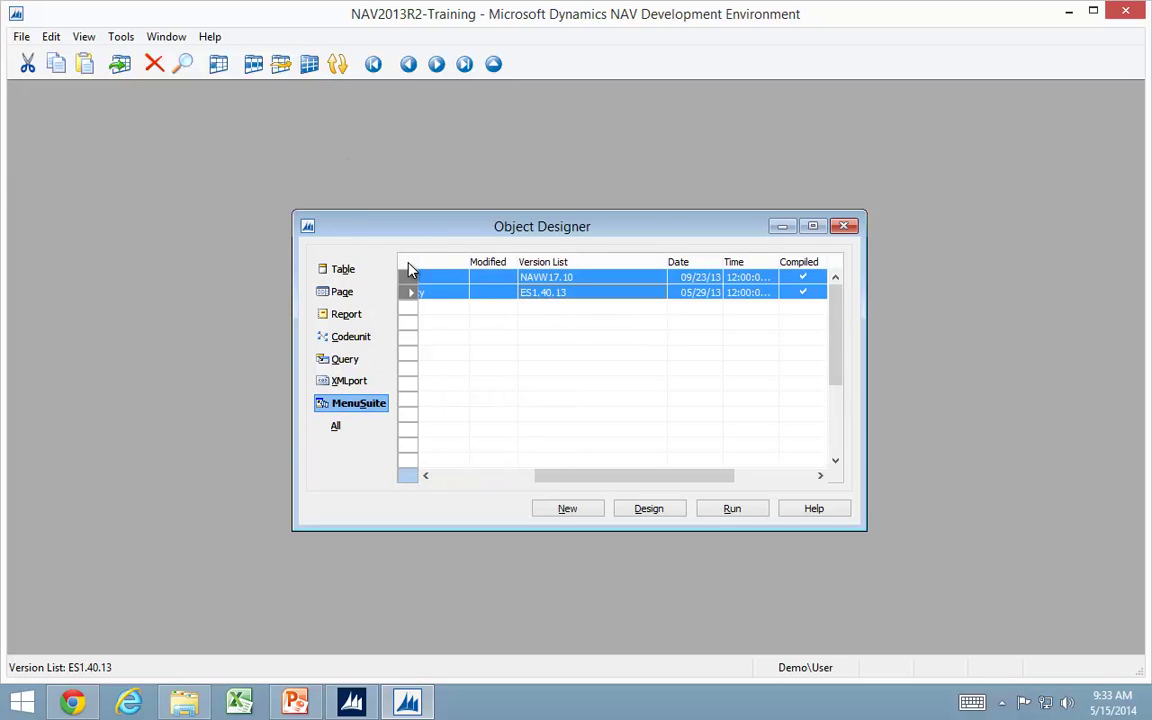
click(118, 38)
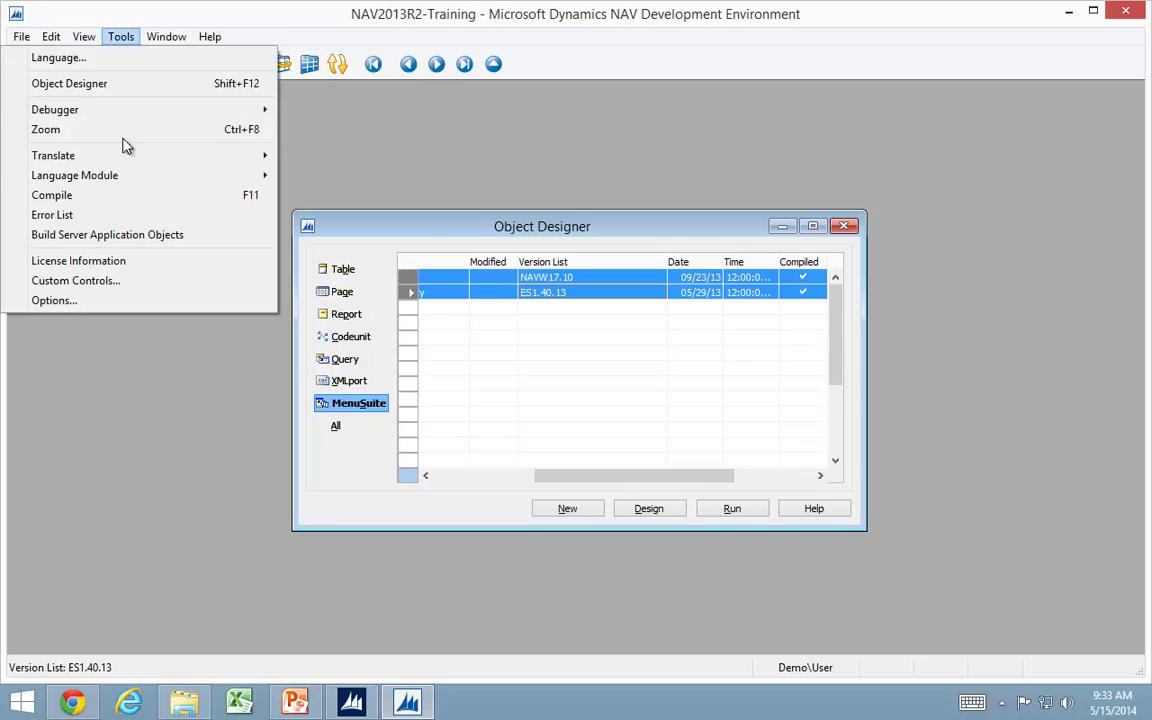
click(86, 204)
click(630, 417)
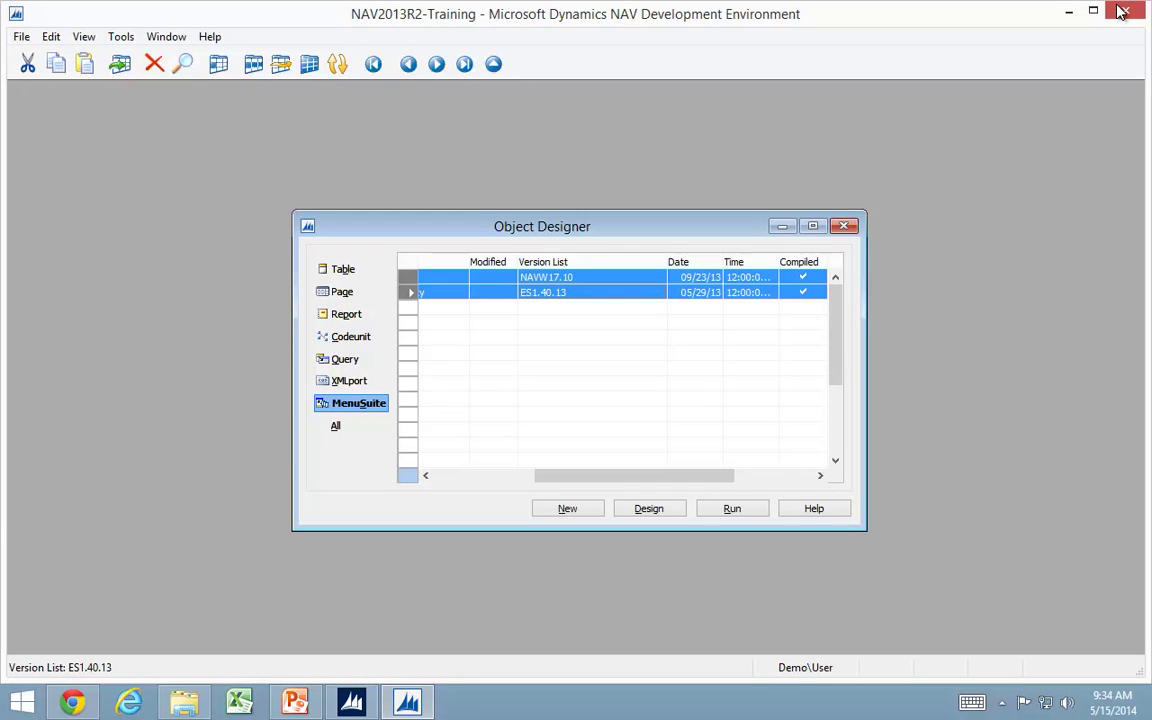
Switch to the Microsoft Dynamics NAV client and open the Companies list by searching for "companies"
click(1070, 12)
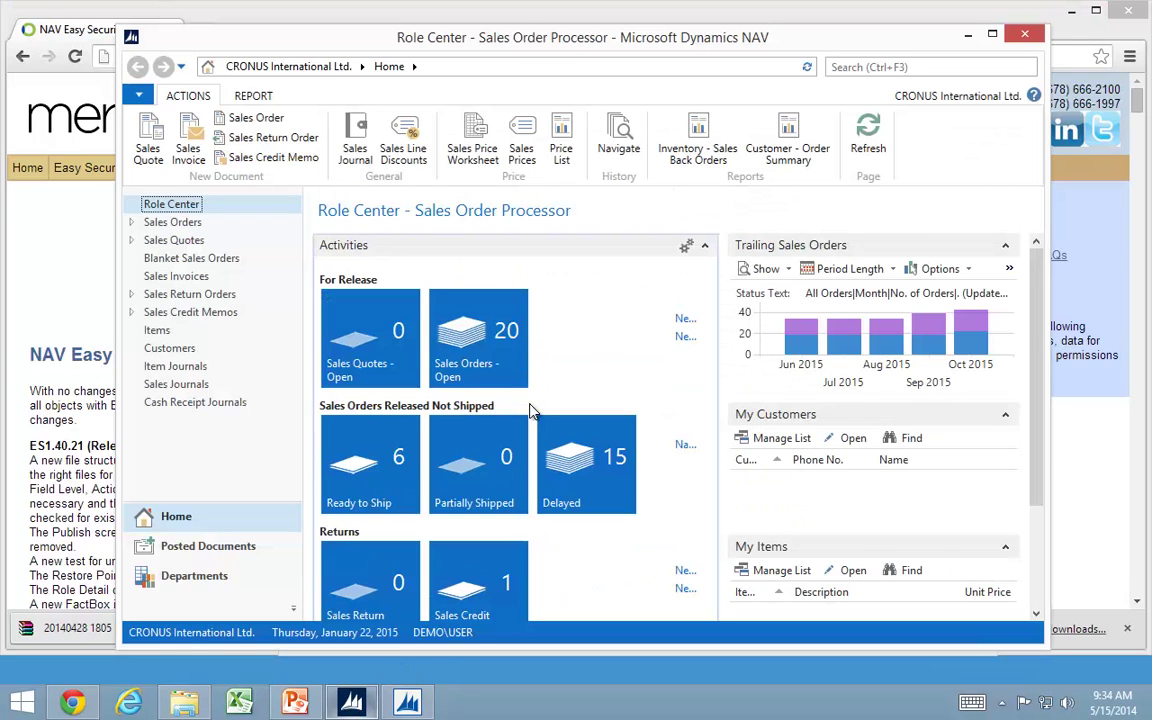
click(139, 97)
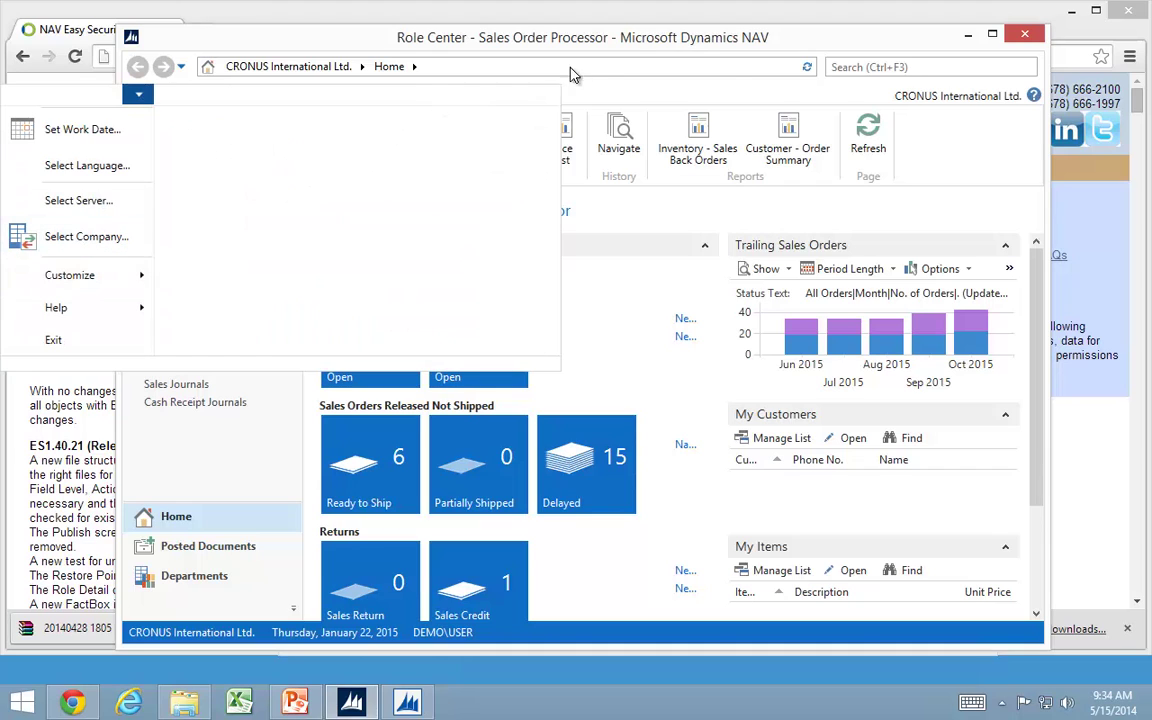
click(928, 68)
click(928, 68)
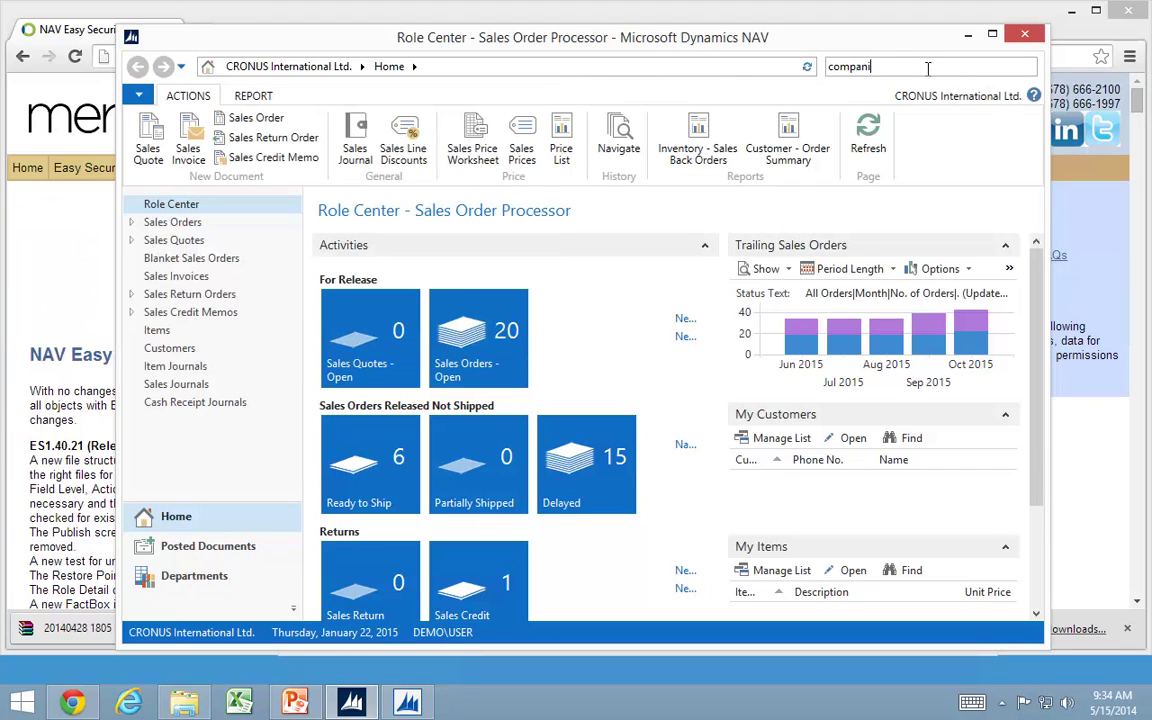
text(companies)
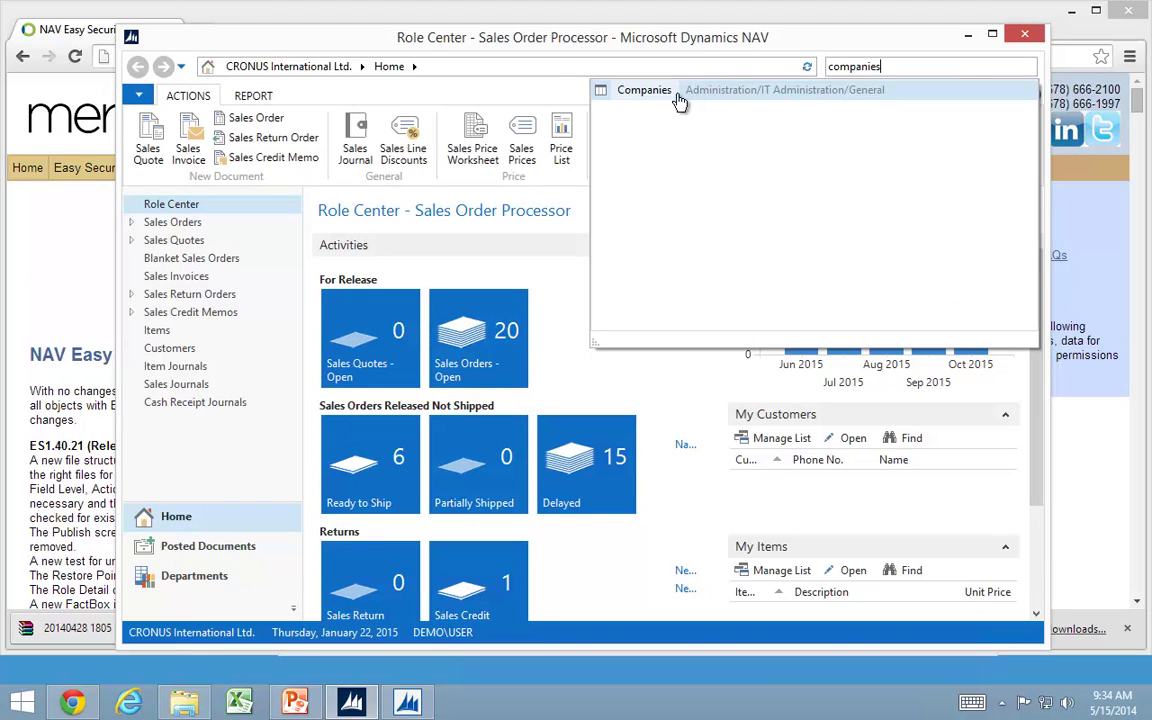
click(633, 90)
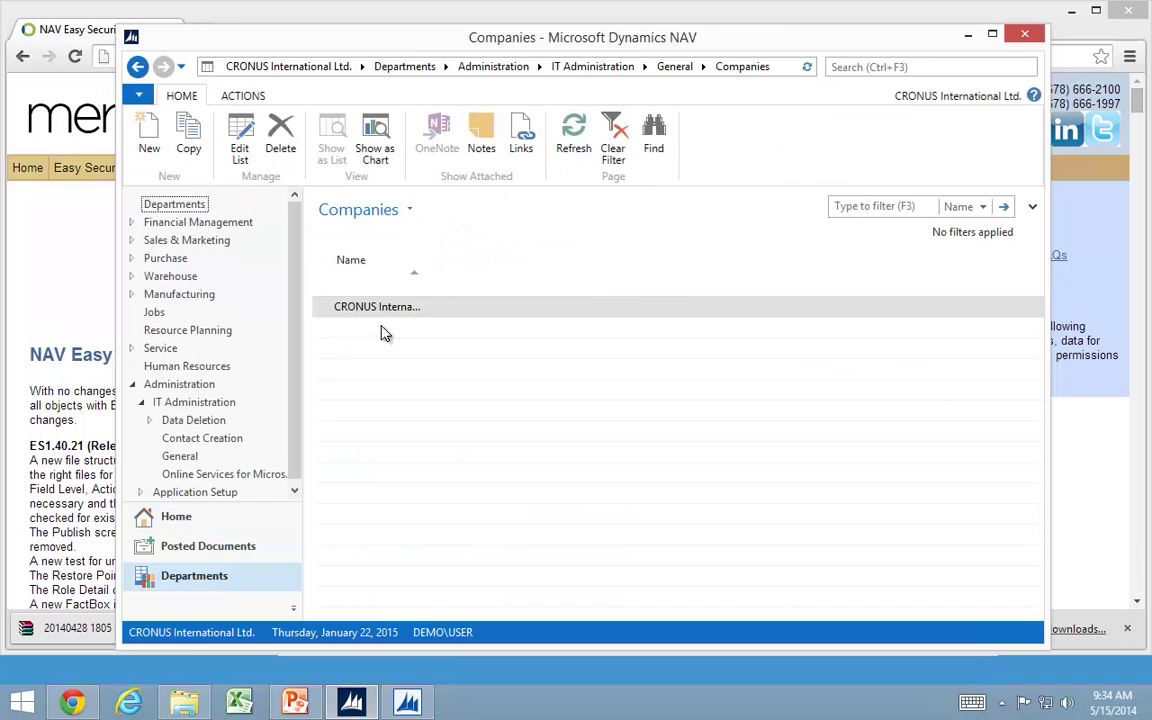
Create a new company named Easy Security in the Companies list
click(150, 140)
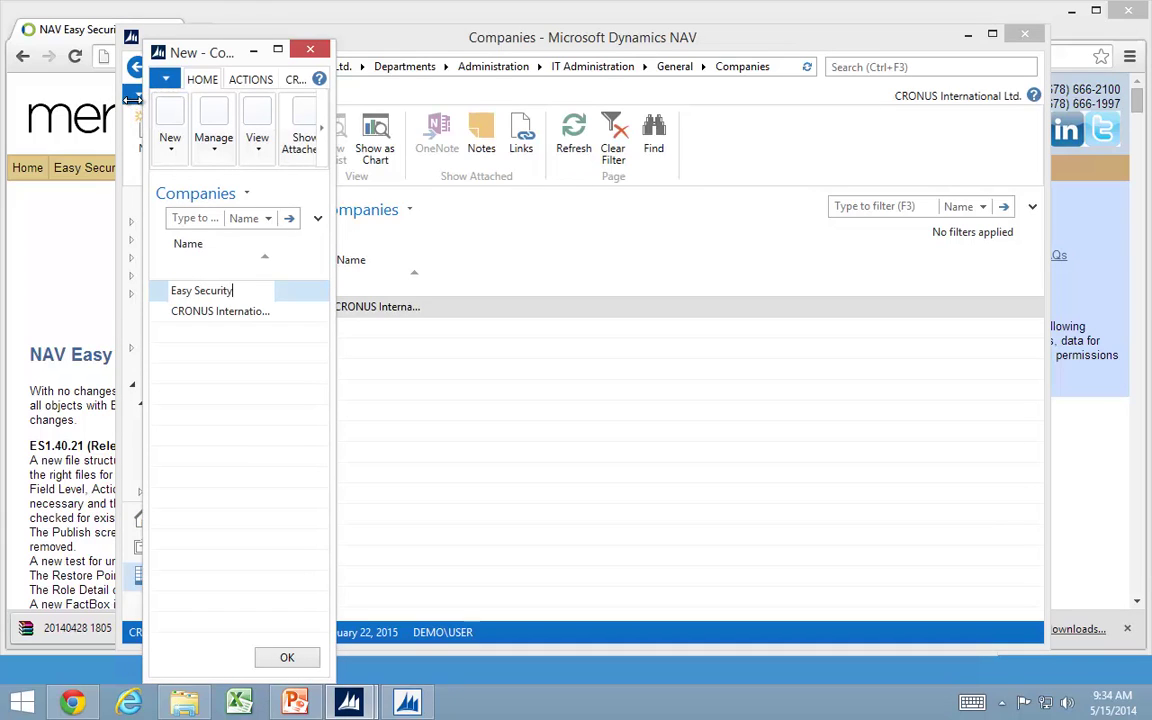
mouse_move(36, 6)
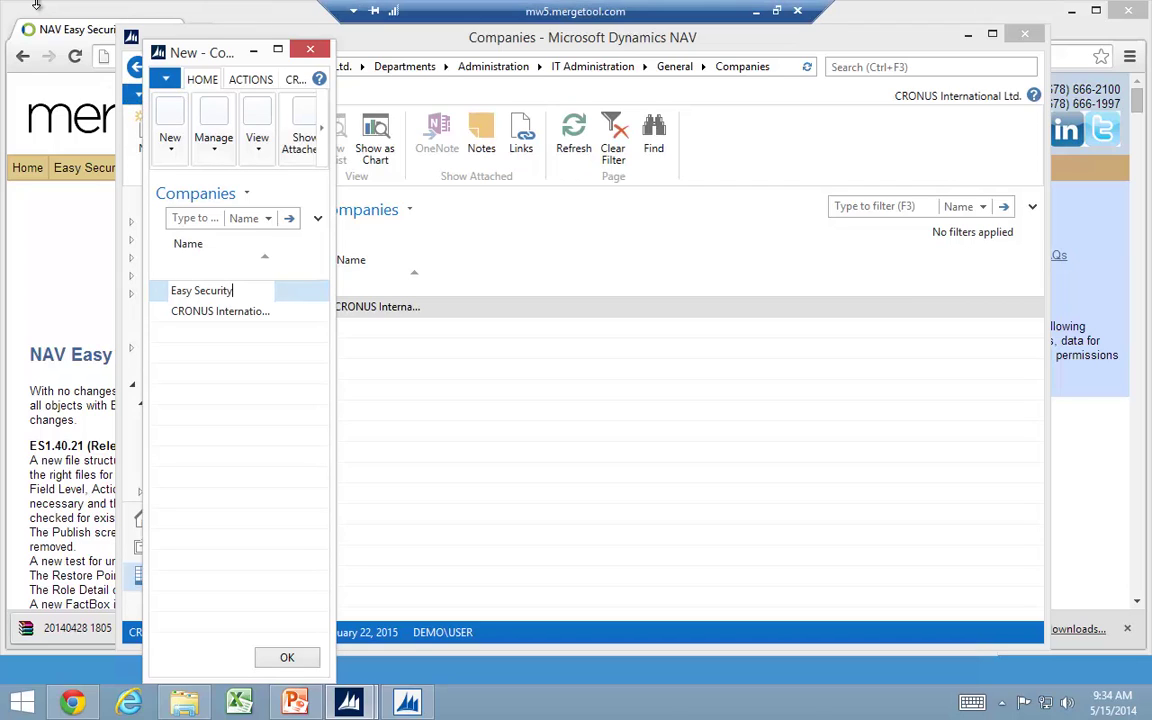
click(472, 291)
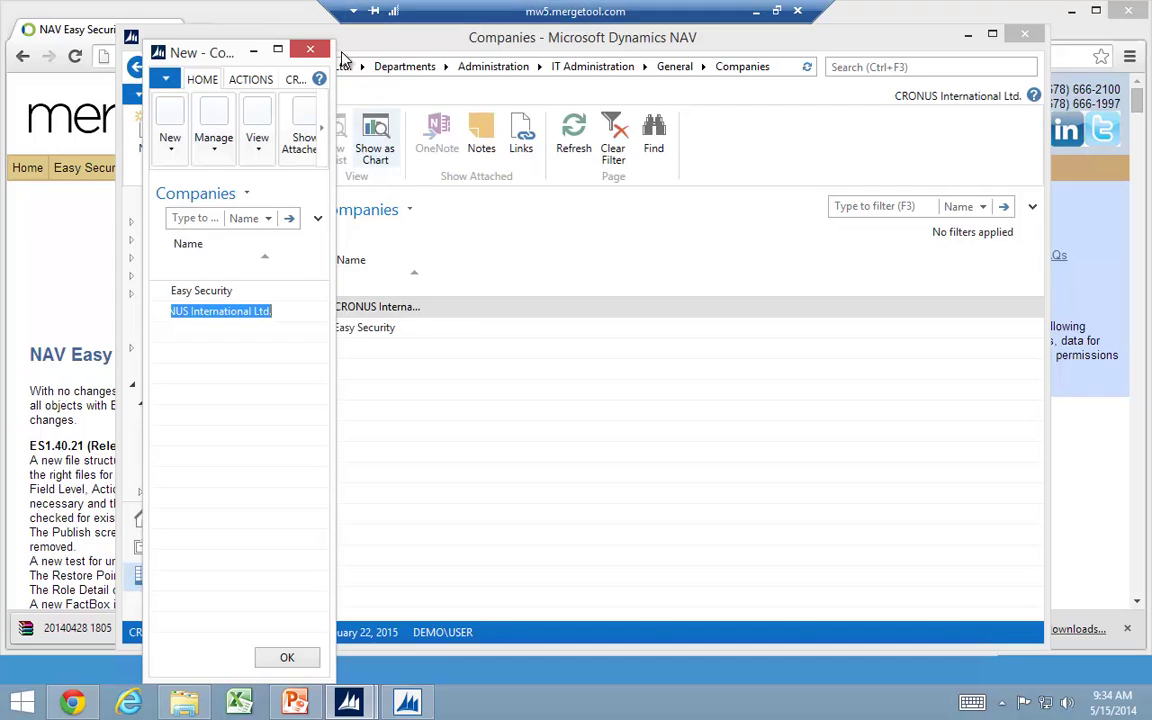
click(313, 52)
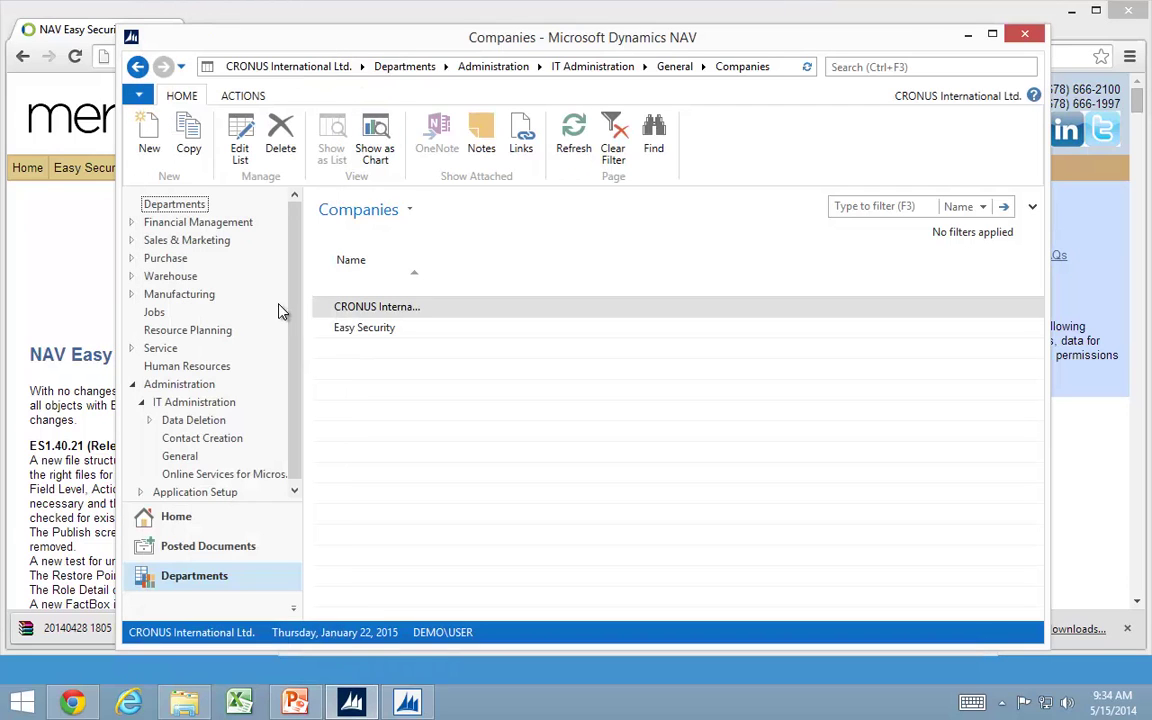
Switch the client's active company to Easy Security
click(138, 94)
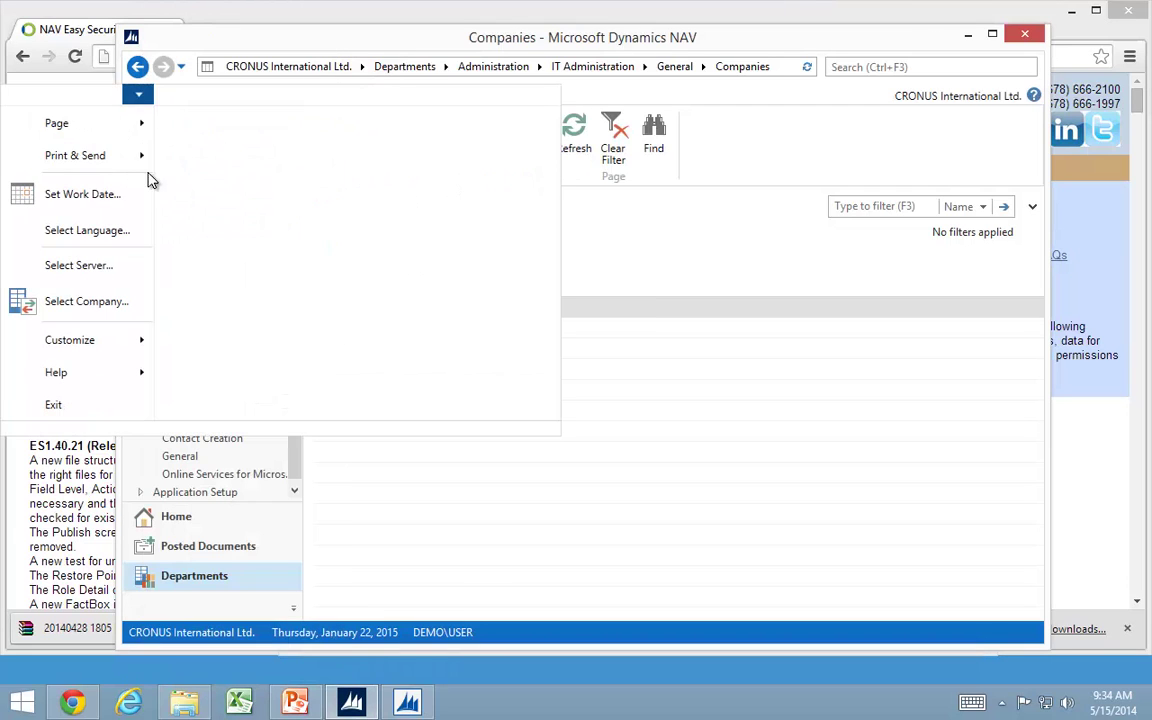
click(86, 301)
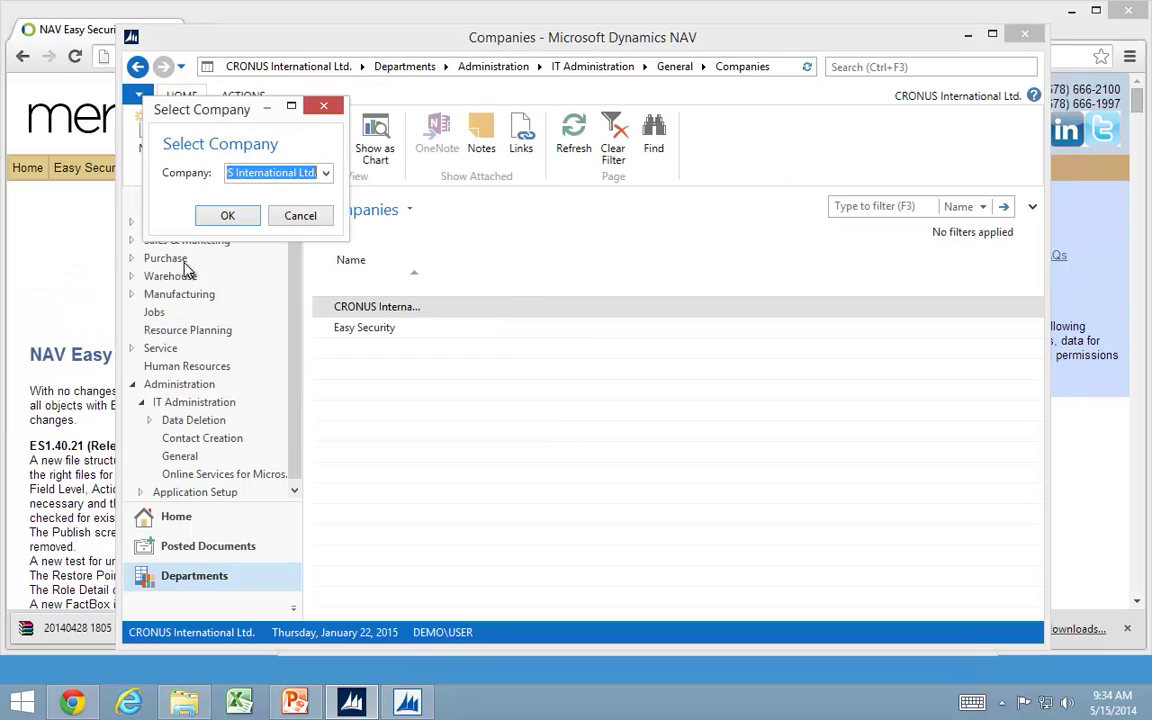
click(331, 178)
click(257, 218)
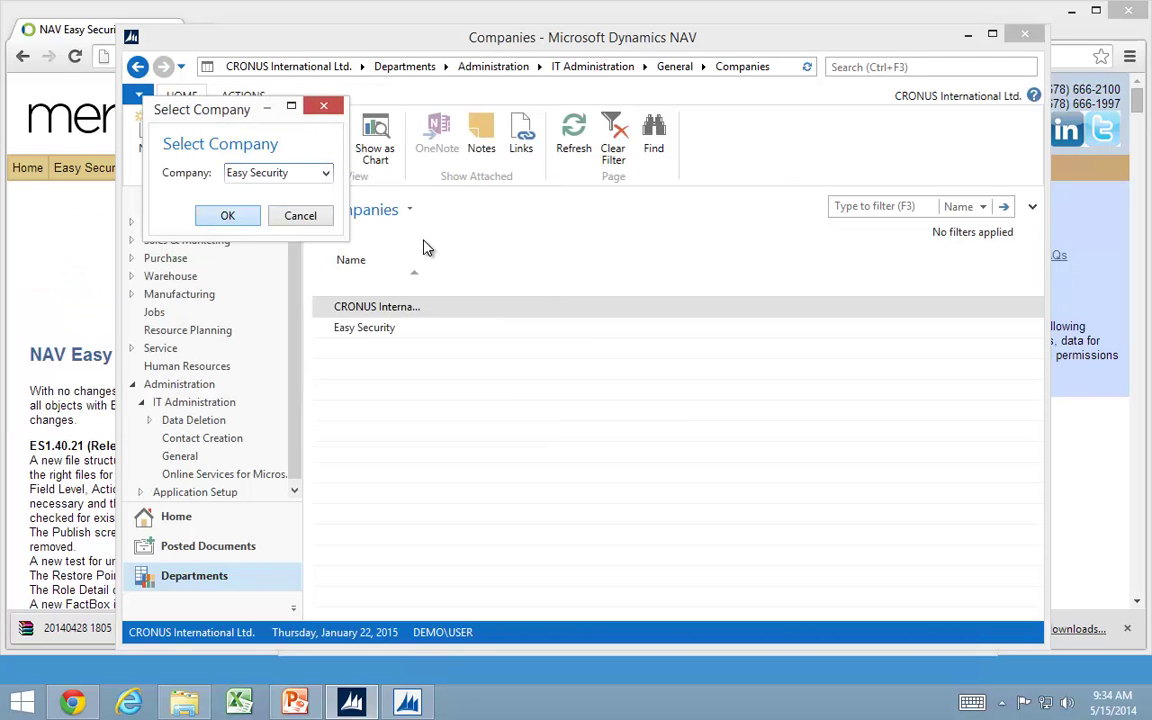
key(Return)
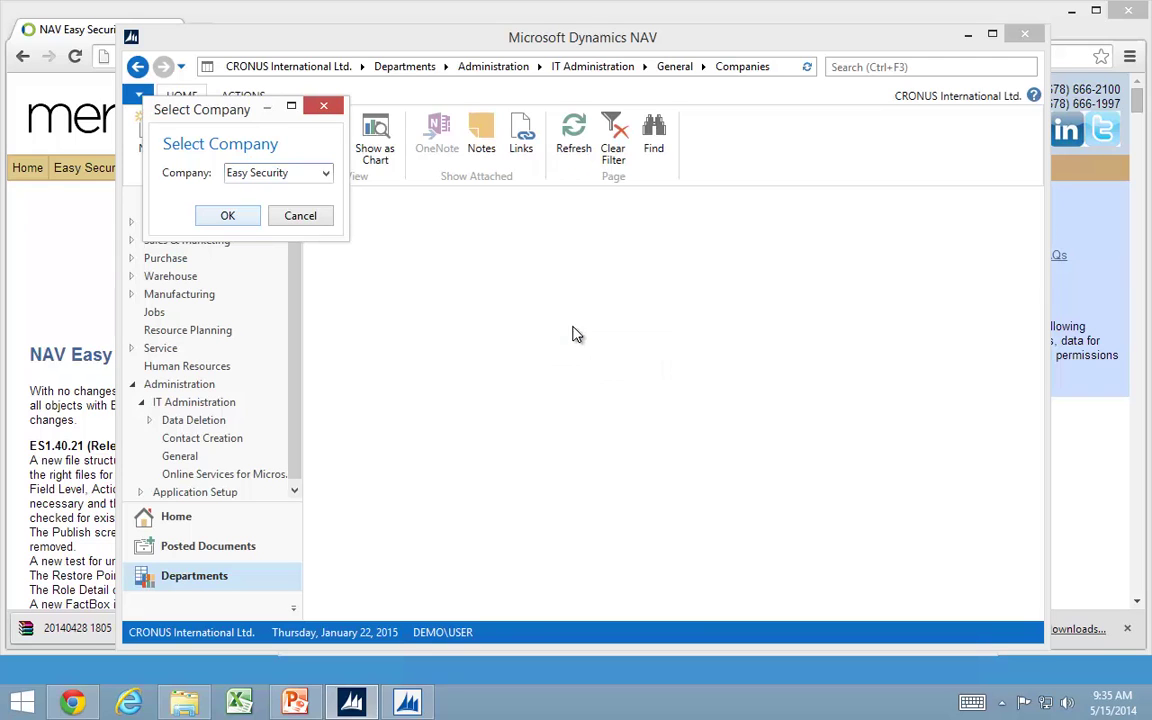
Open Security Setup from the Easy Security Roles and Logins department and choose Initialize Complete Setup
click(178, 580)
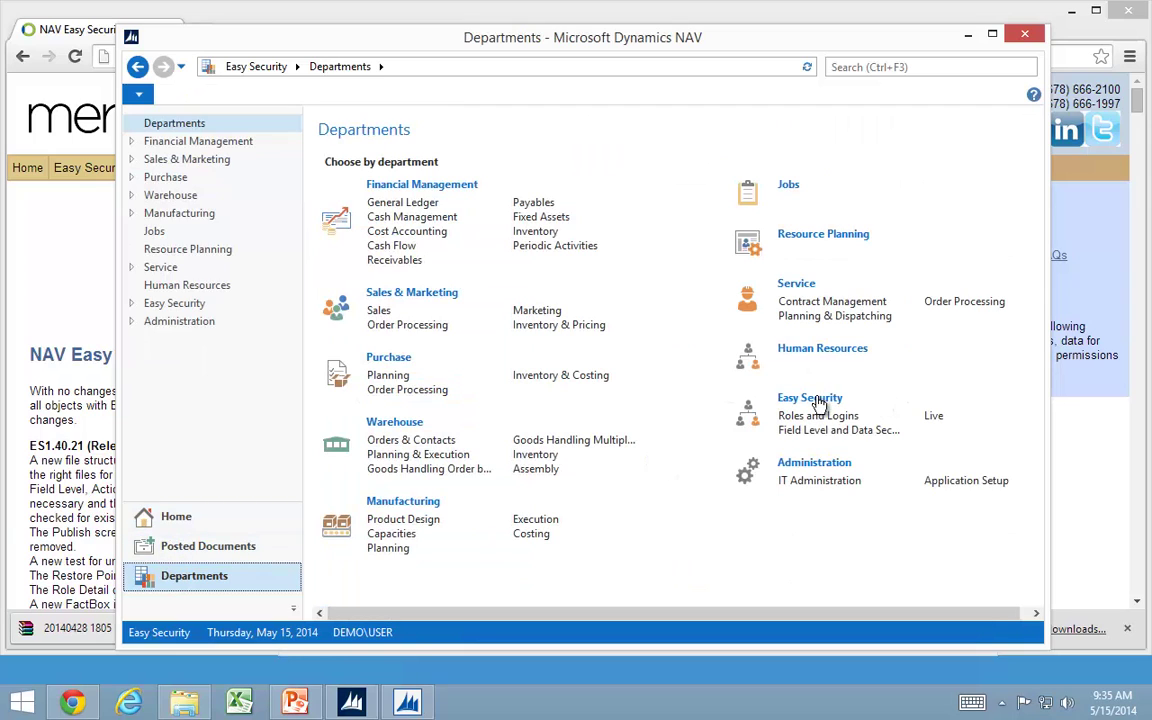
click(808, 418)
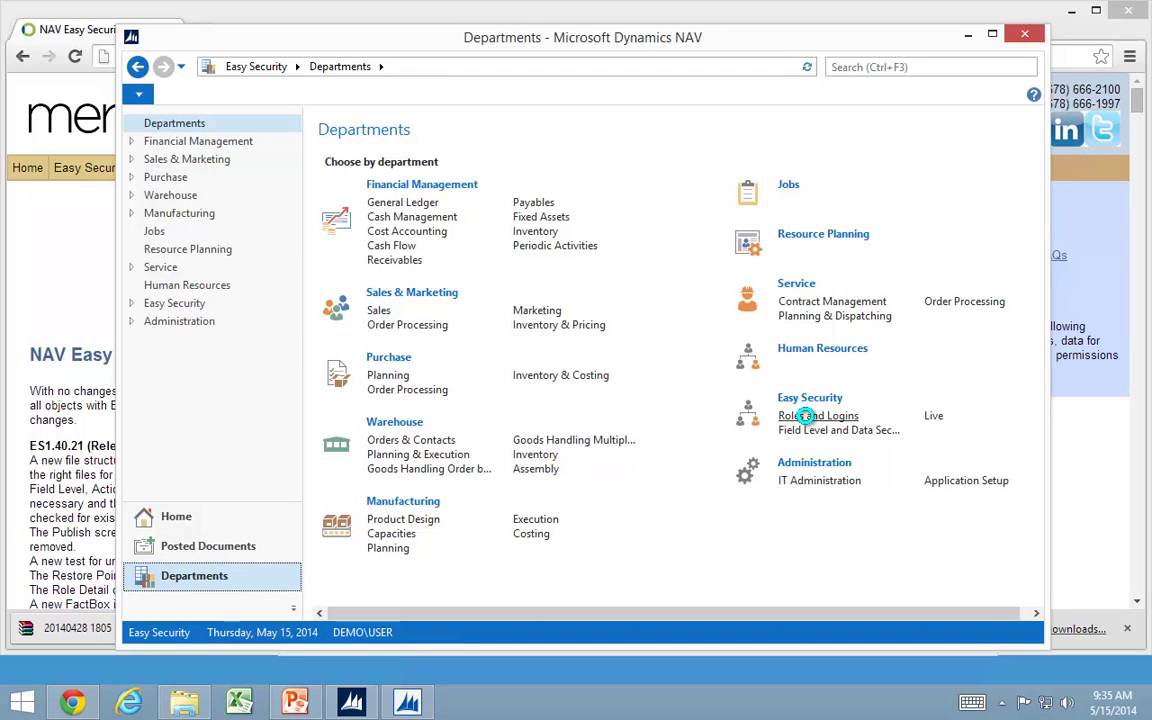
scroll(580, 405, down, 2)
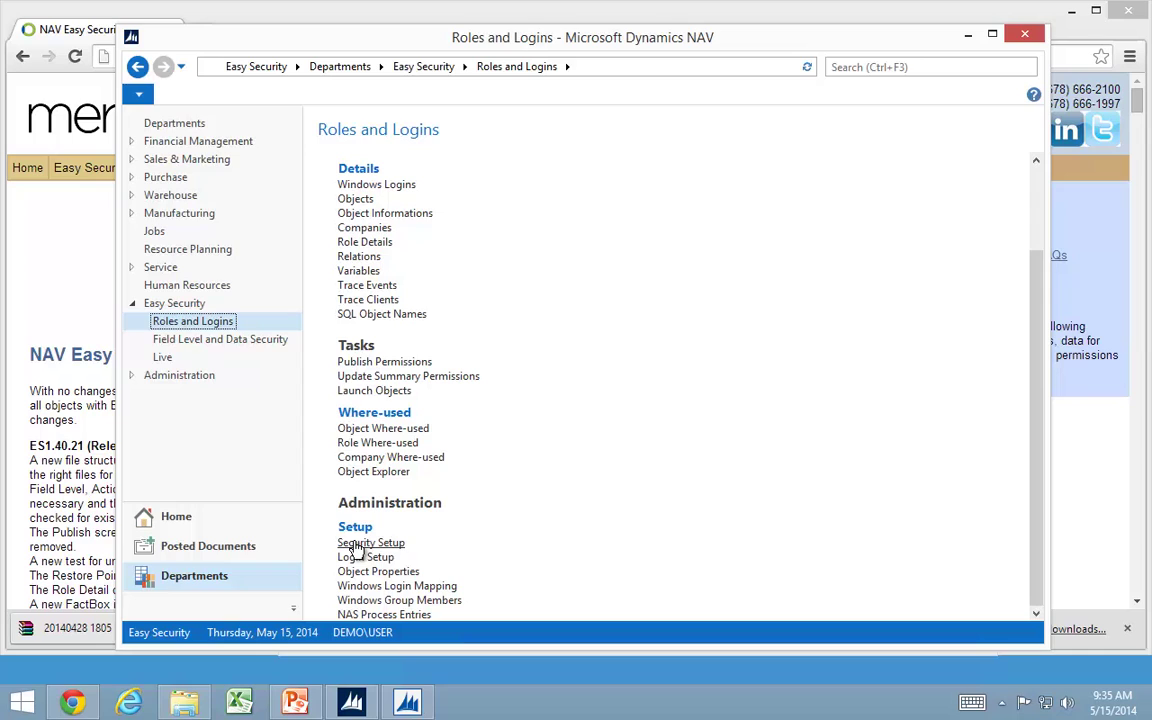
click(356, 548)
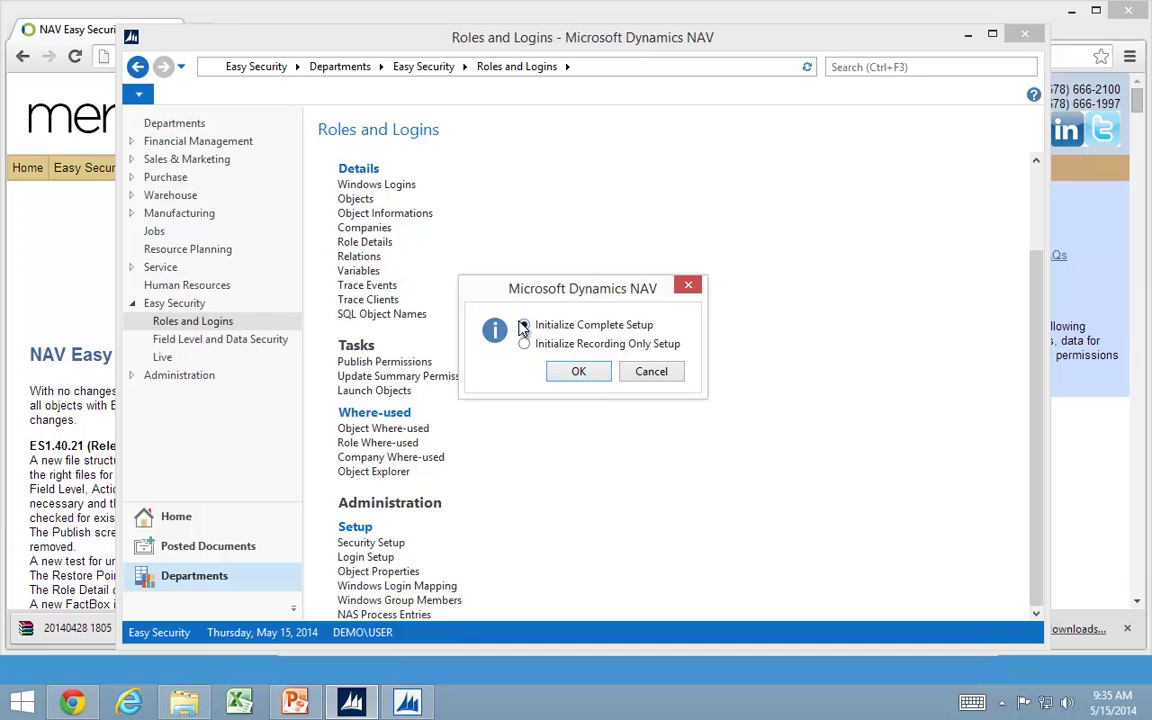
click(578, 373)
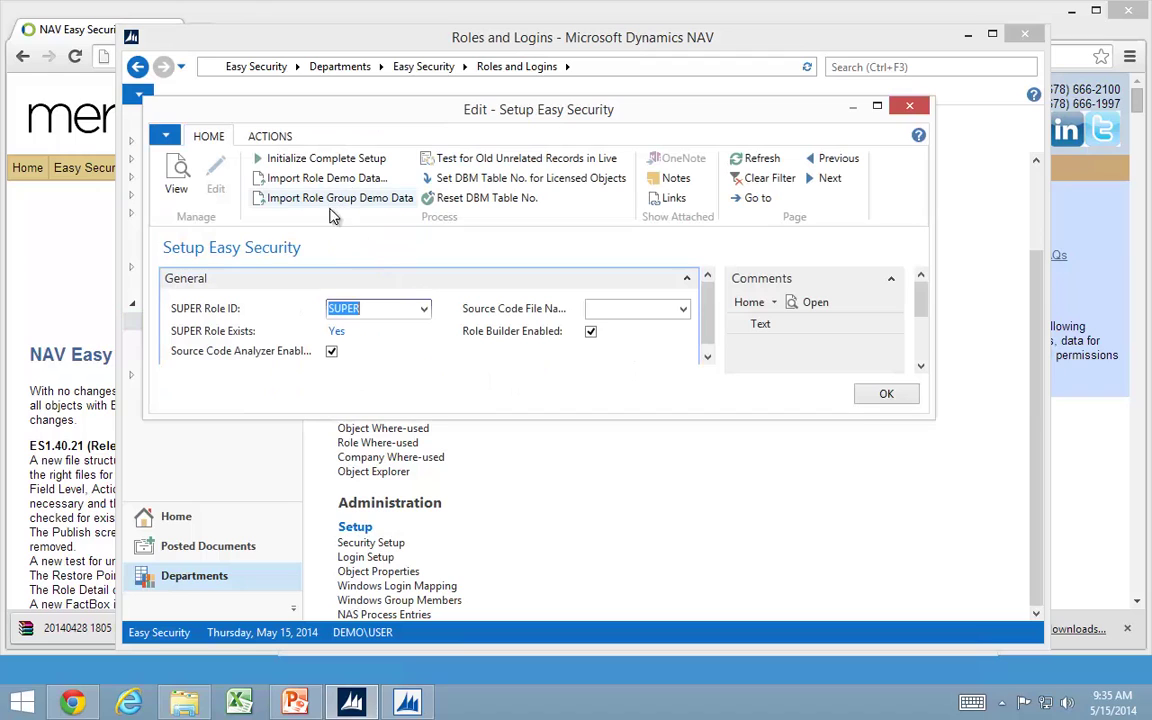
Allow the file dialog component for this client session and set the Source Code File Name to \\DEMO\Temp\AllObjects.txt
click(684, 311)
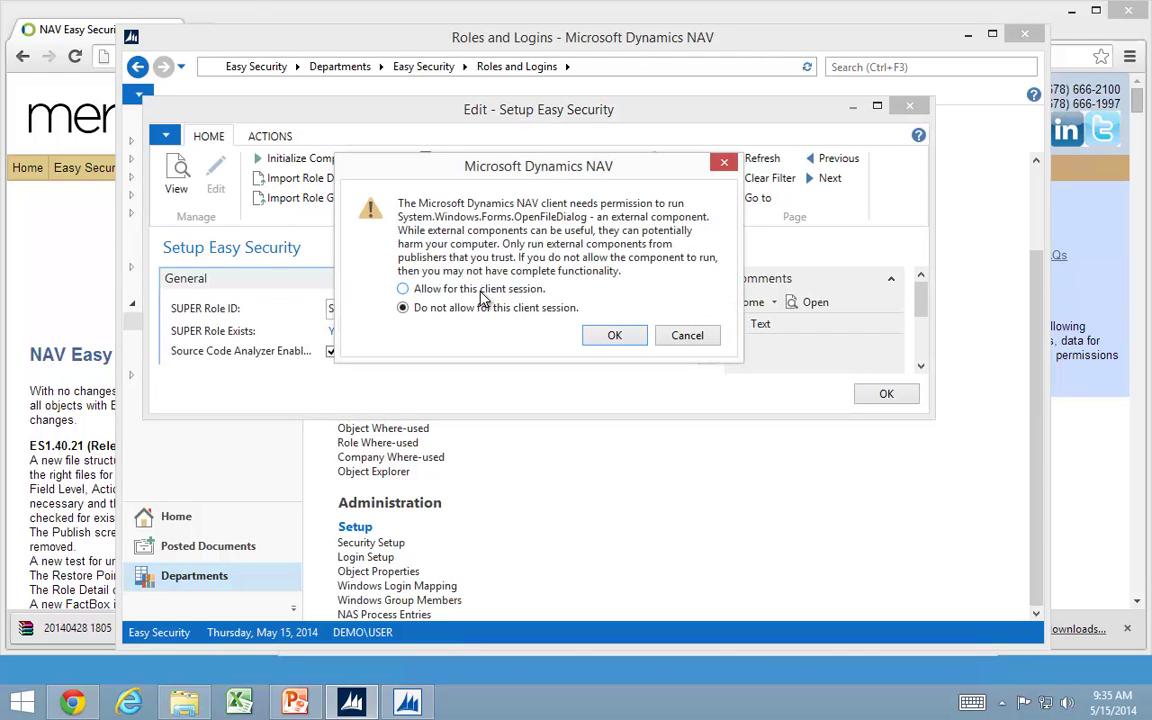
click(612, 336)
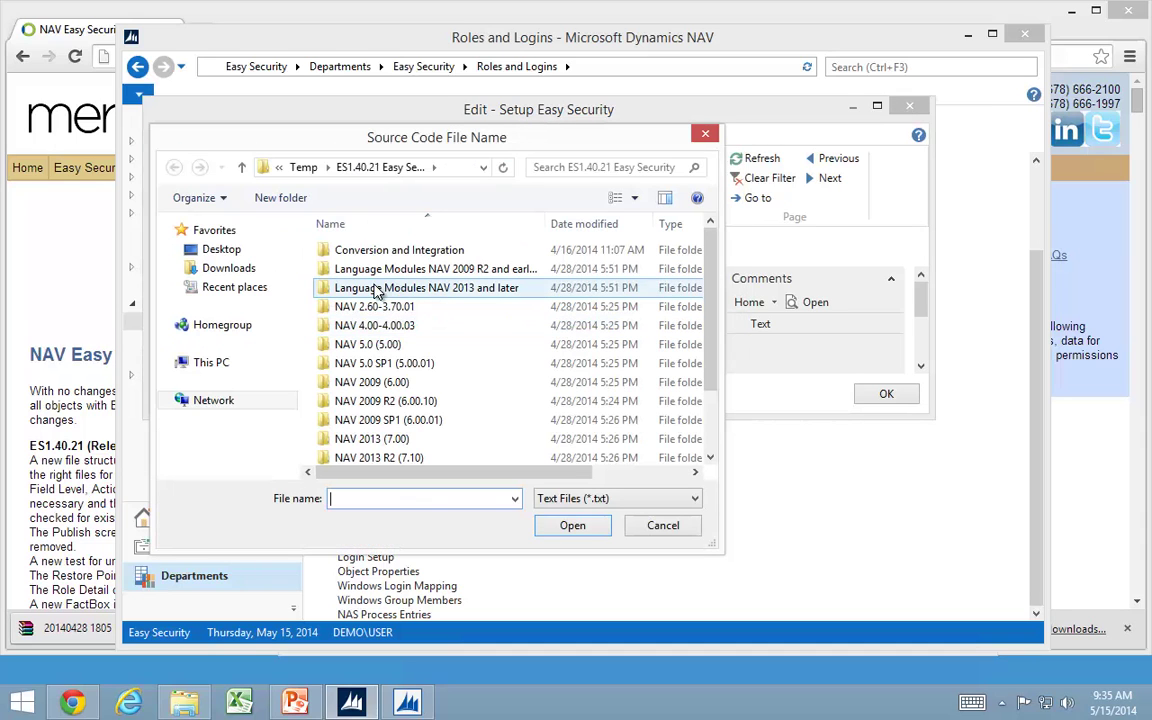
click(301, 167)
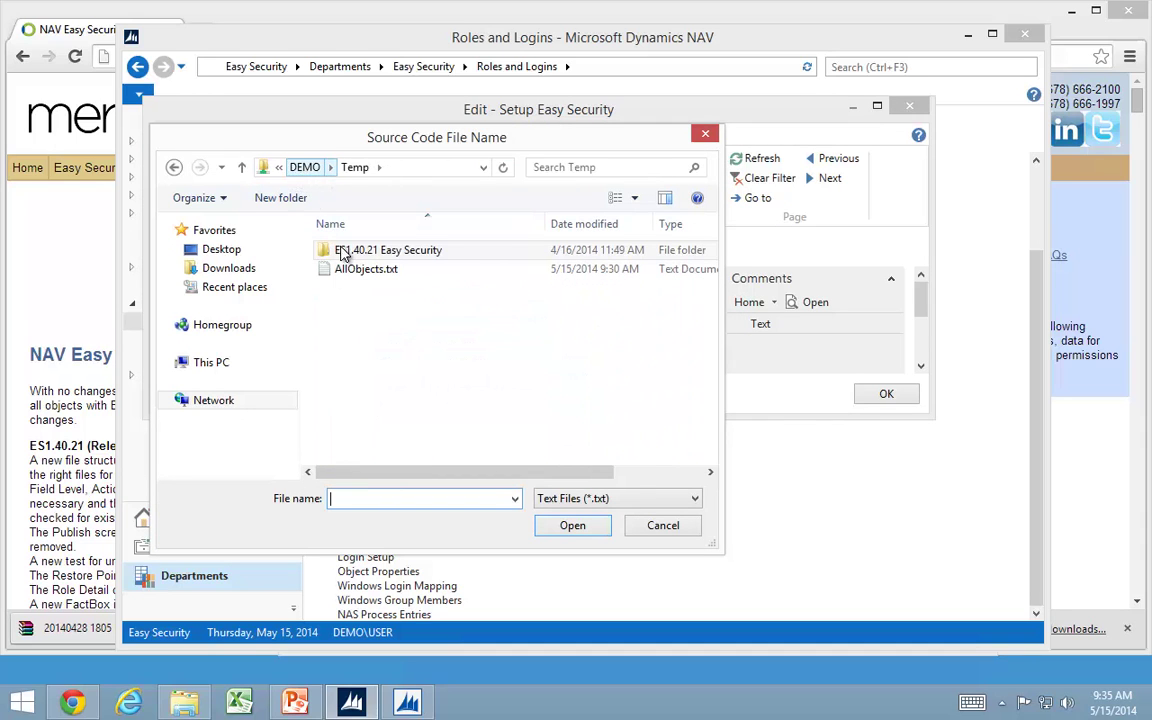
click(206, 402)
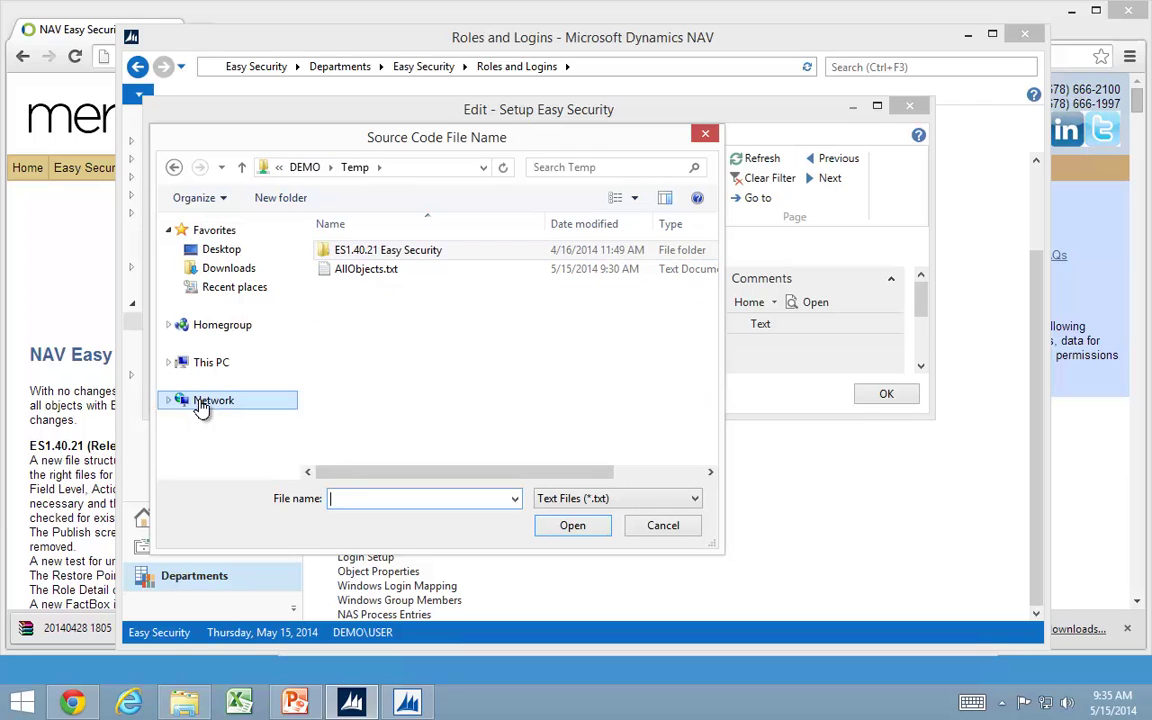
click(373, 270)
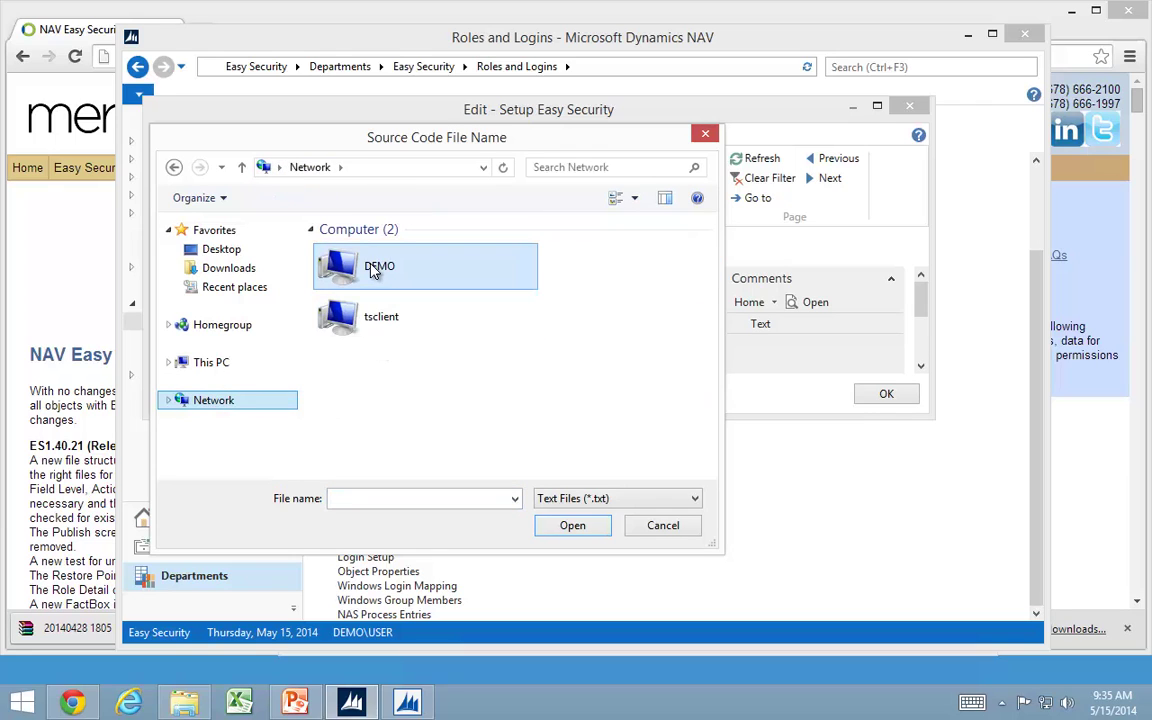
double_click(373, 270)
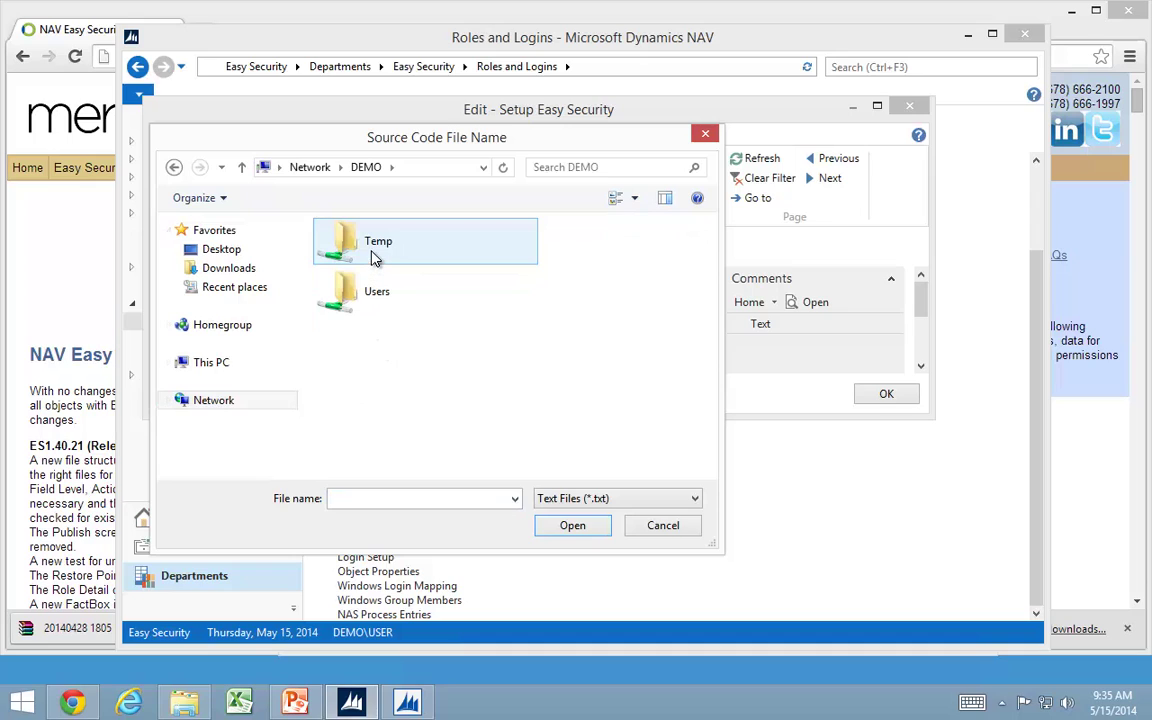
double_click(374, 253)
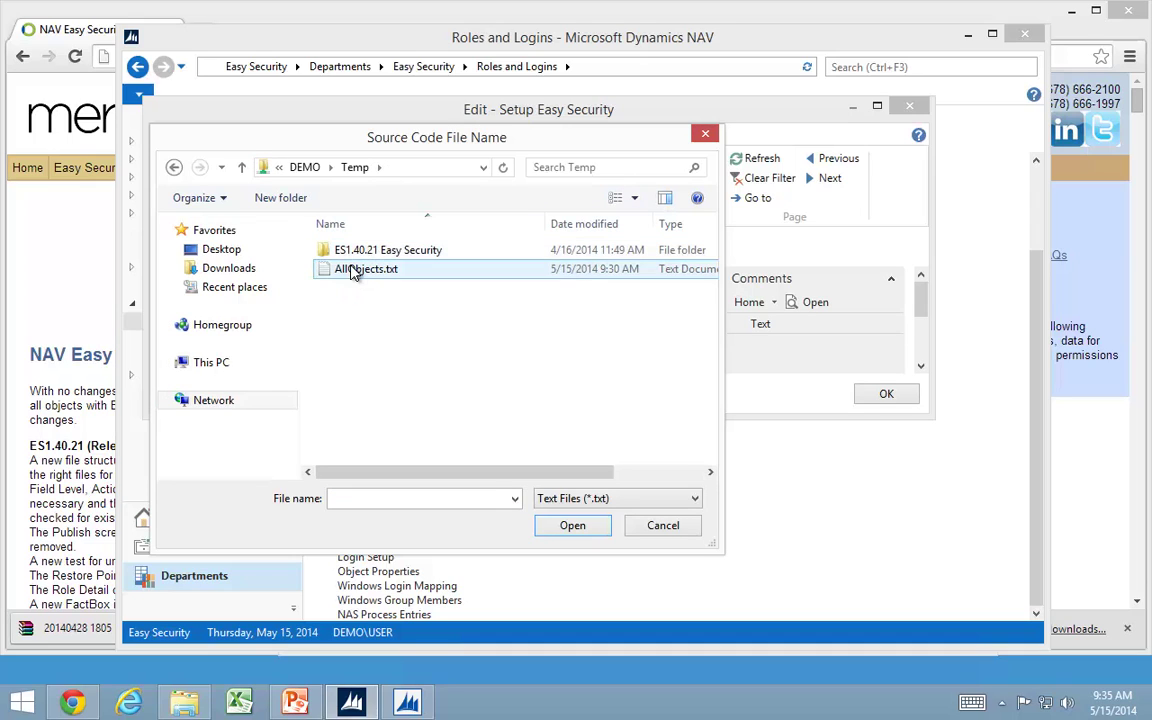
click(352, 272)
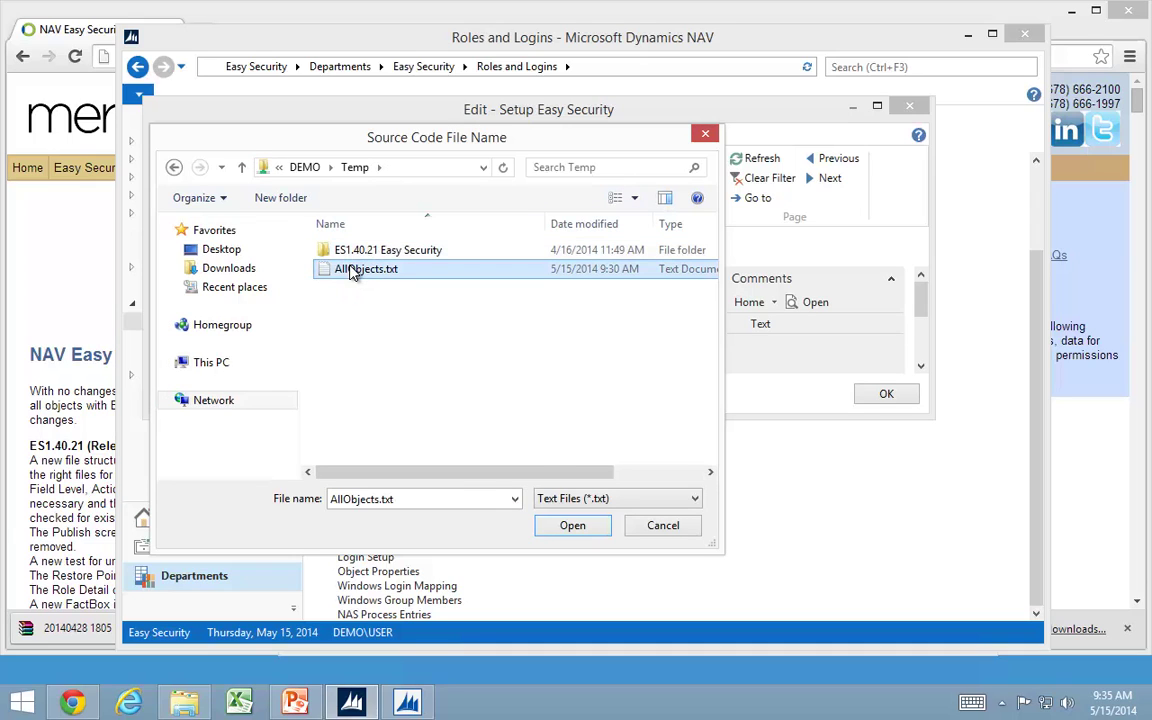
click(567, 528)
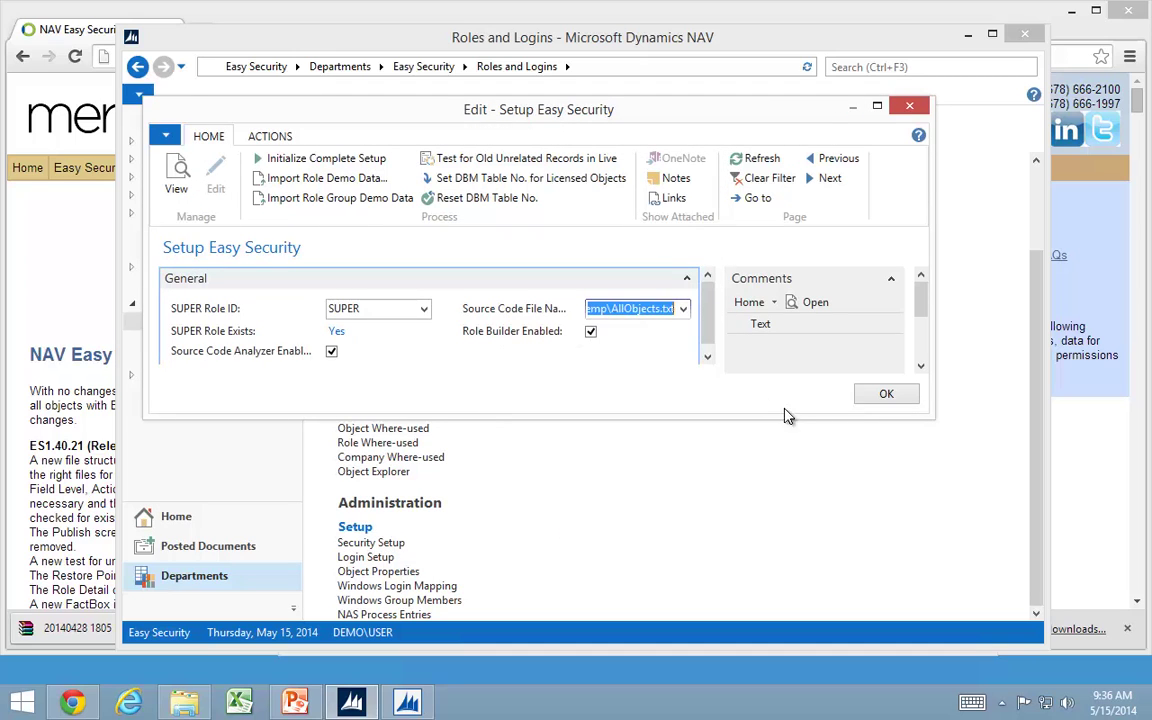
Enlarge the Setup Easy Security window, run Initialize Complete Setup through to completion, and close the setup page
drag(931, 415, 1084, 572)
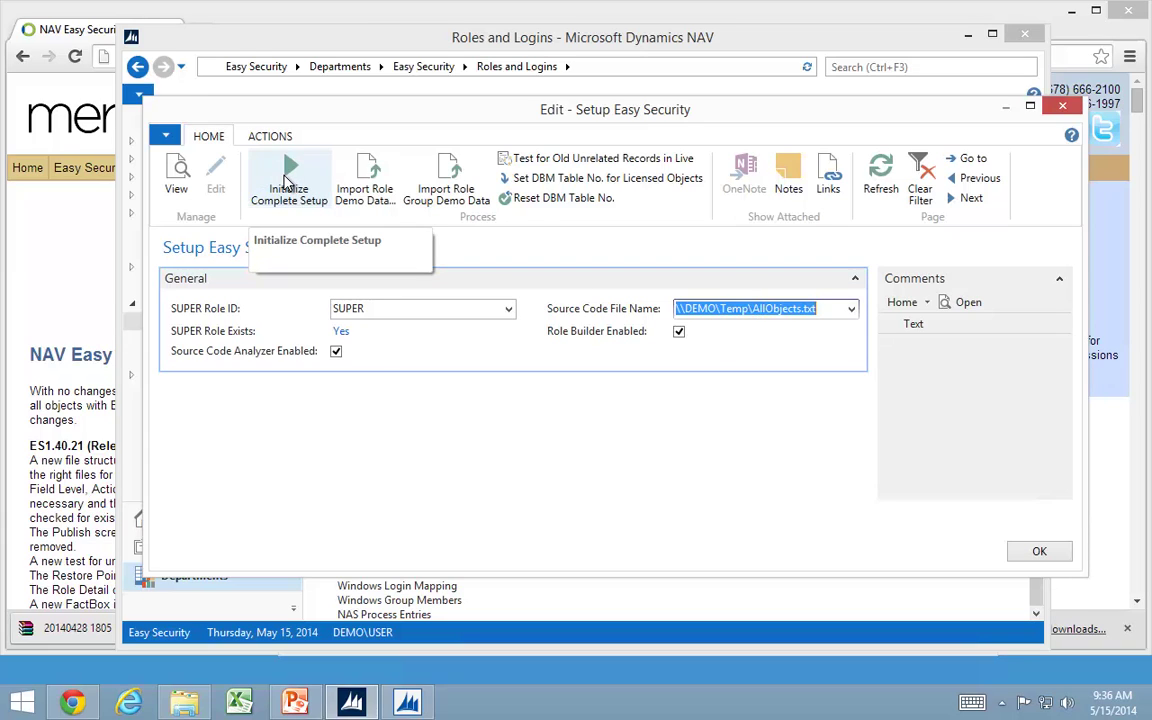
click(285, 183)
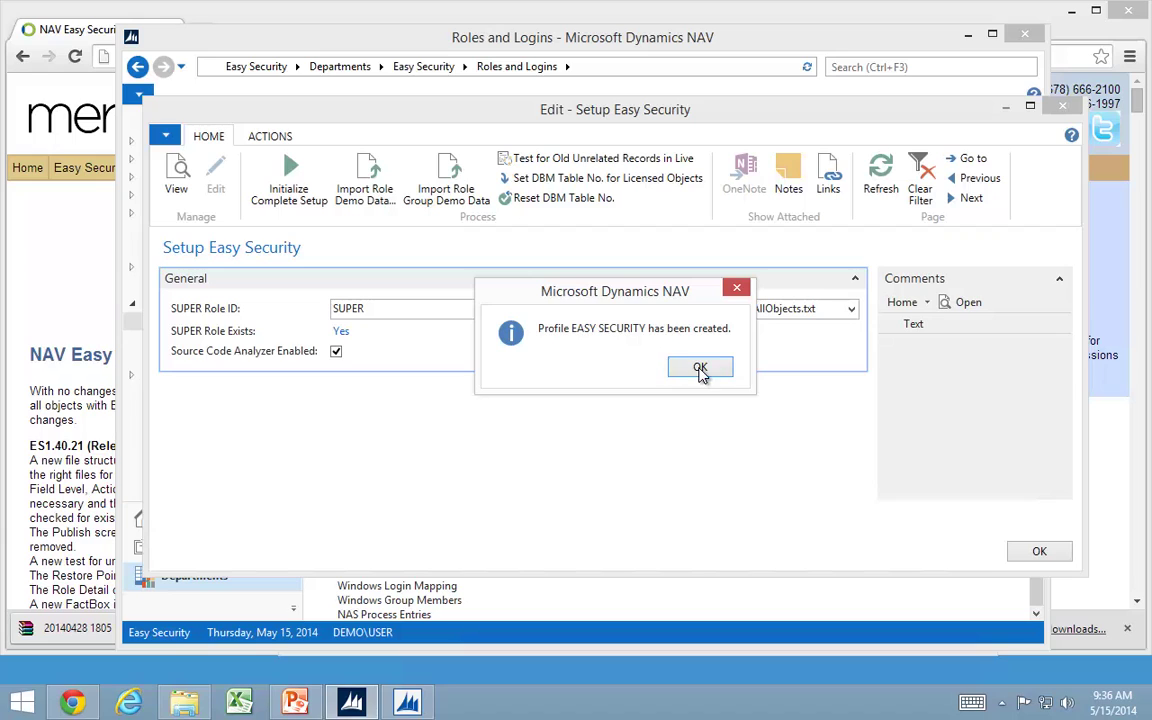
click(704, 368)
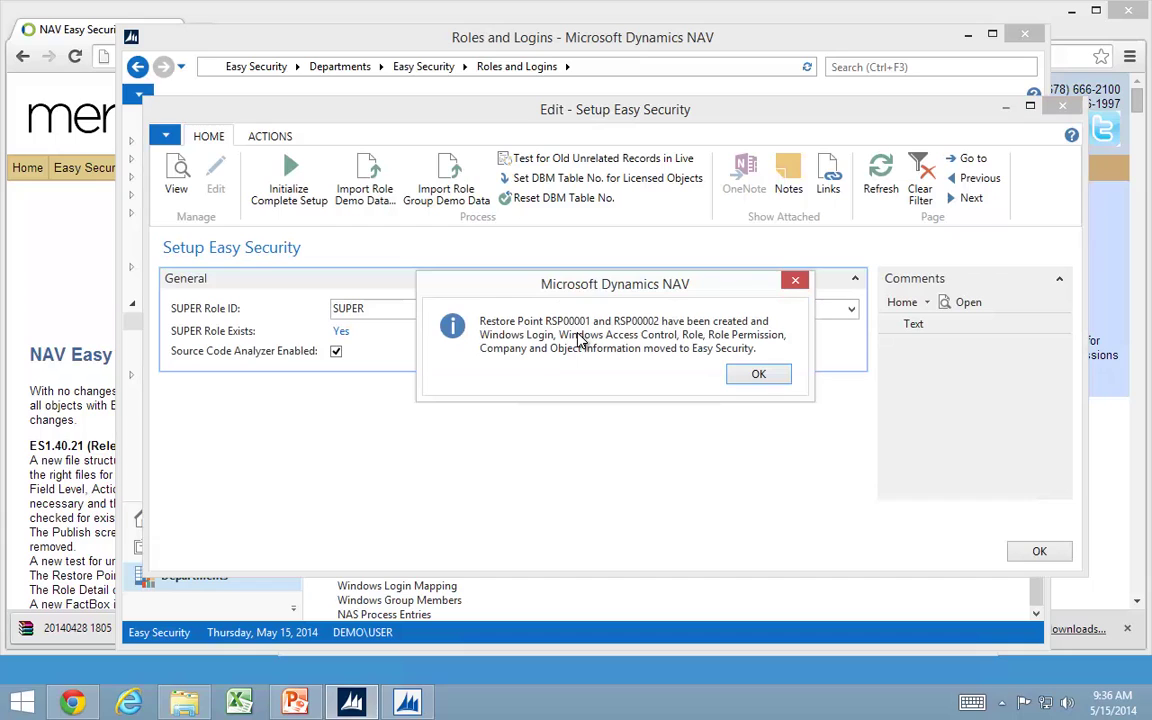
click(762, 377)
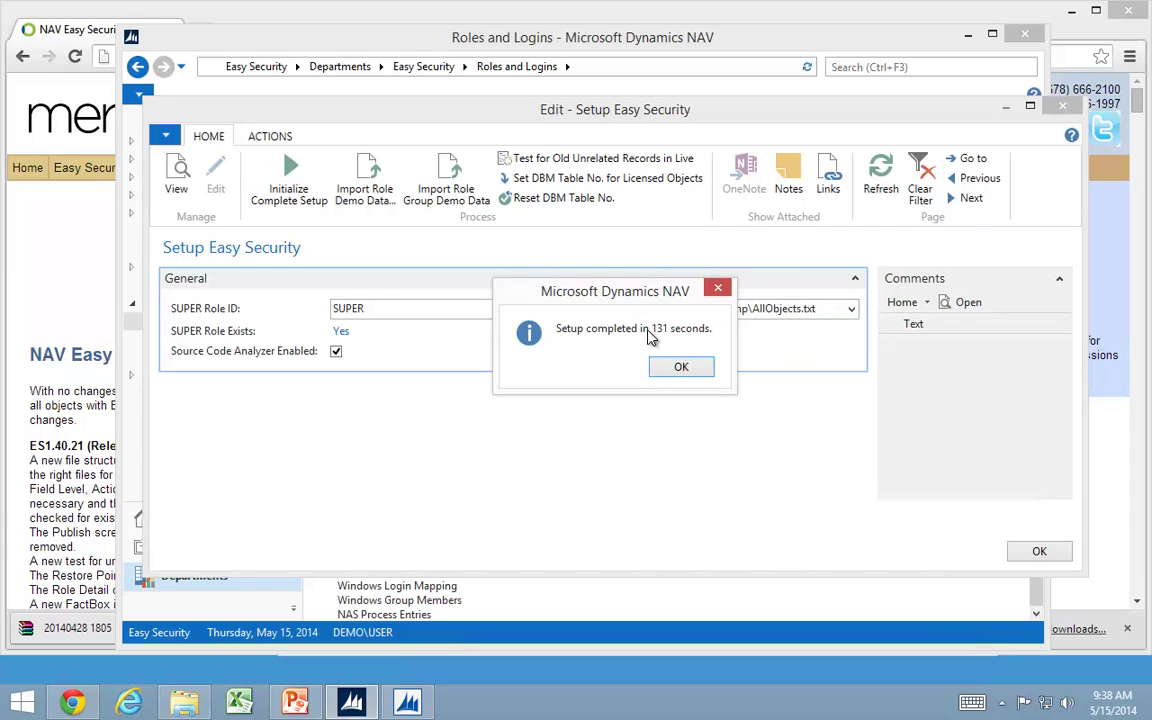
click(677, 366)
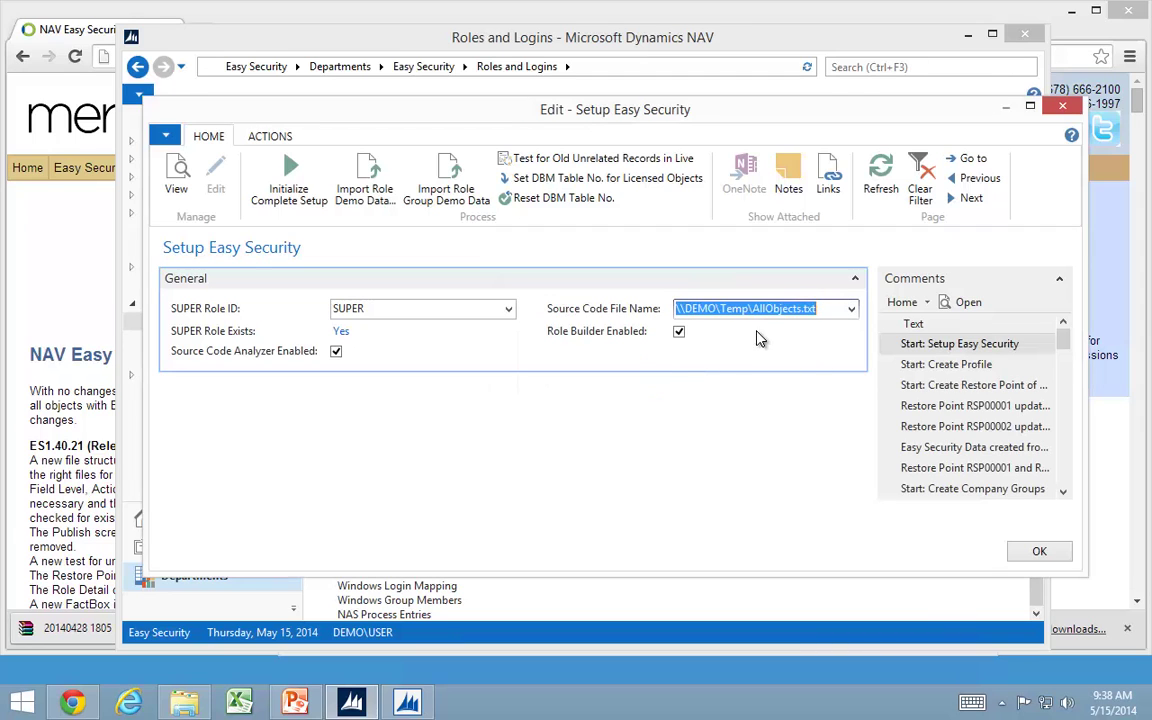
click(1039, 551)
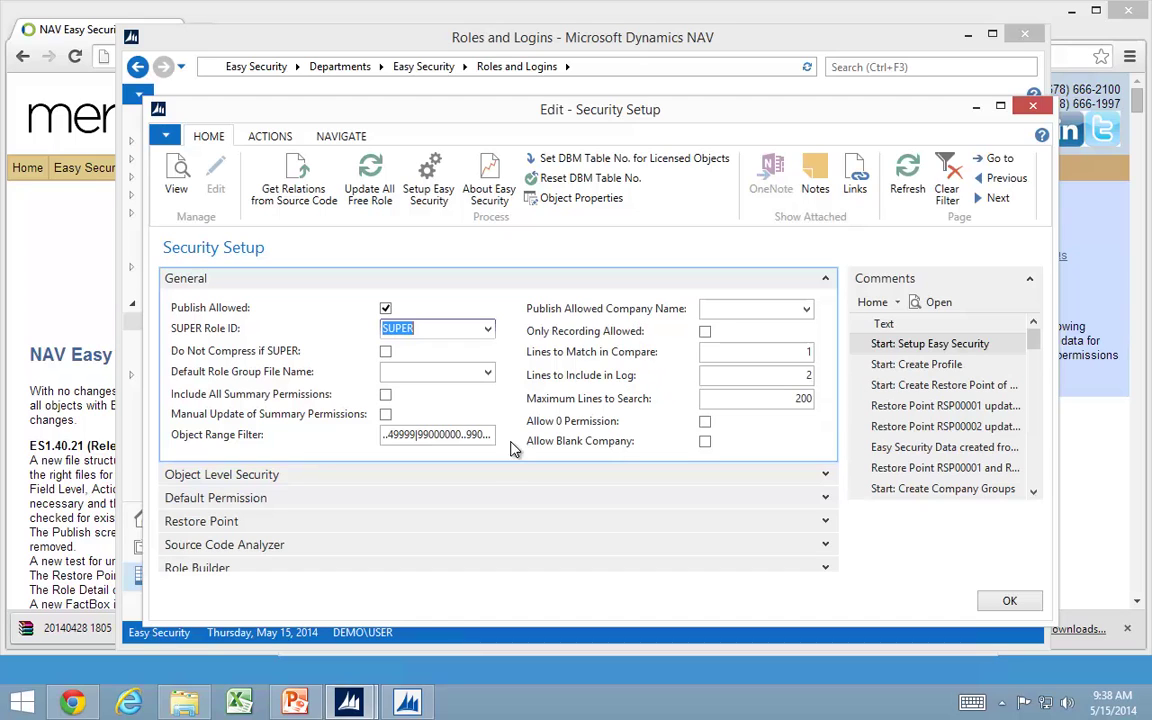
Expand the Object Level Security settings in Security Setup and review them along with the General settings
click(825, 474)
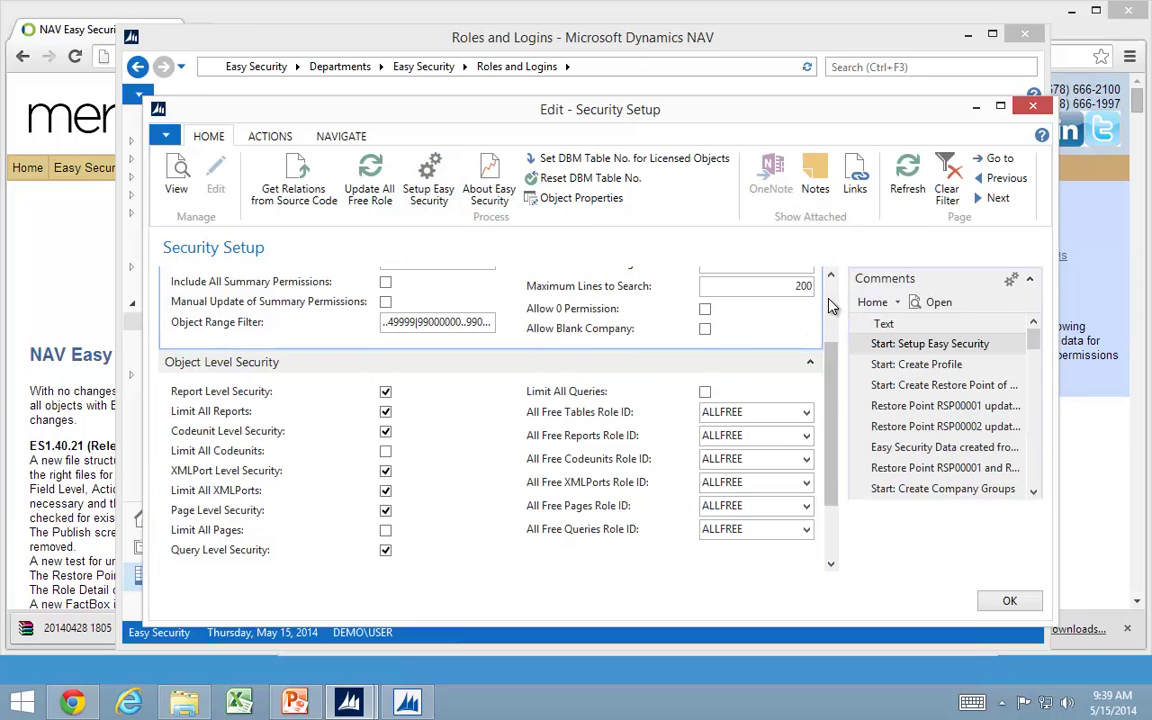
scroll(830, 300, up, 2)
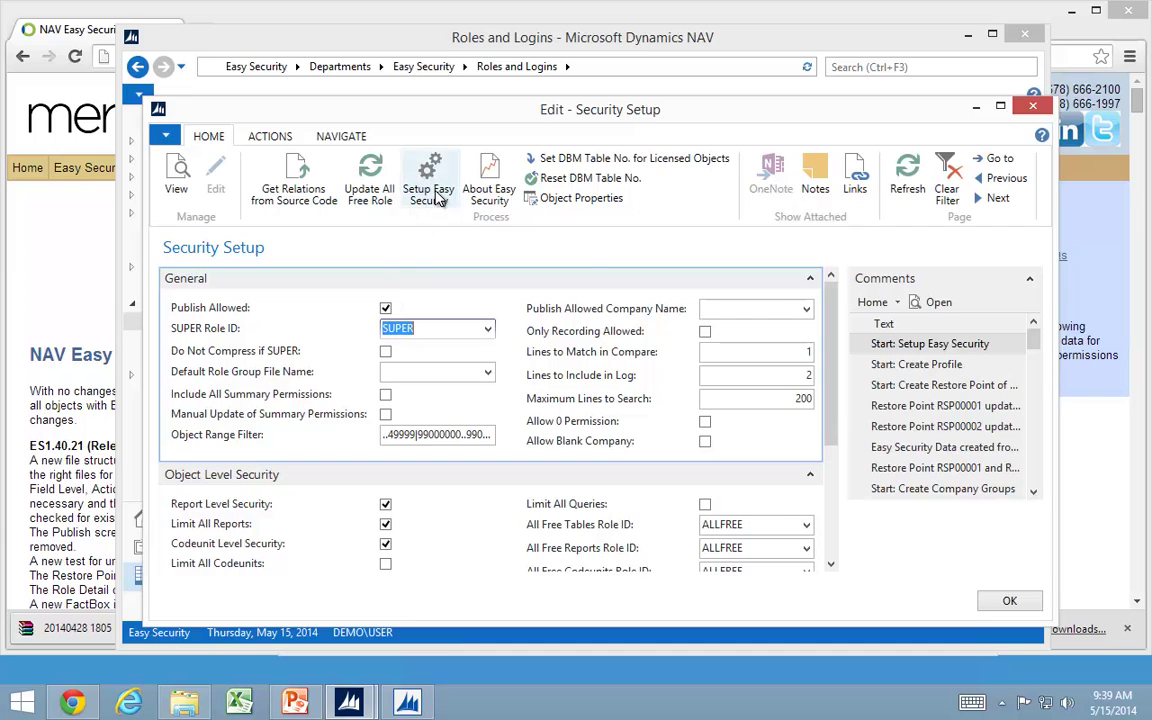
Close Security Setup, check the Windows Logins list, and return to the Roles and Logins overview
key(Escape)
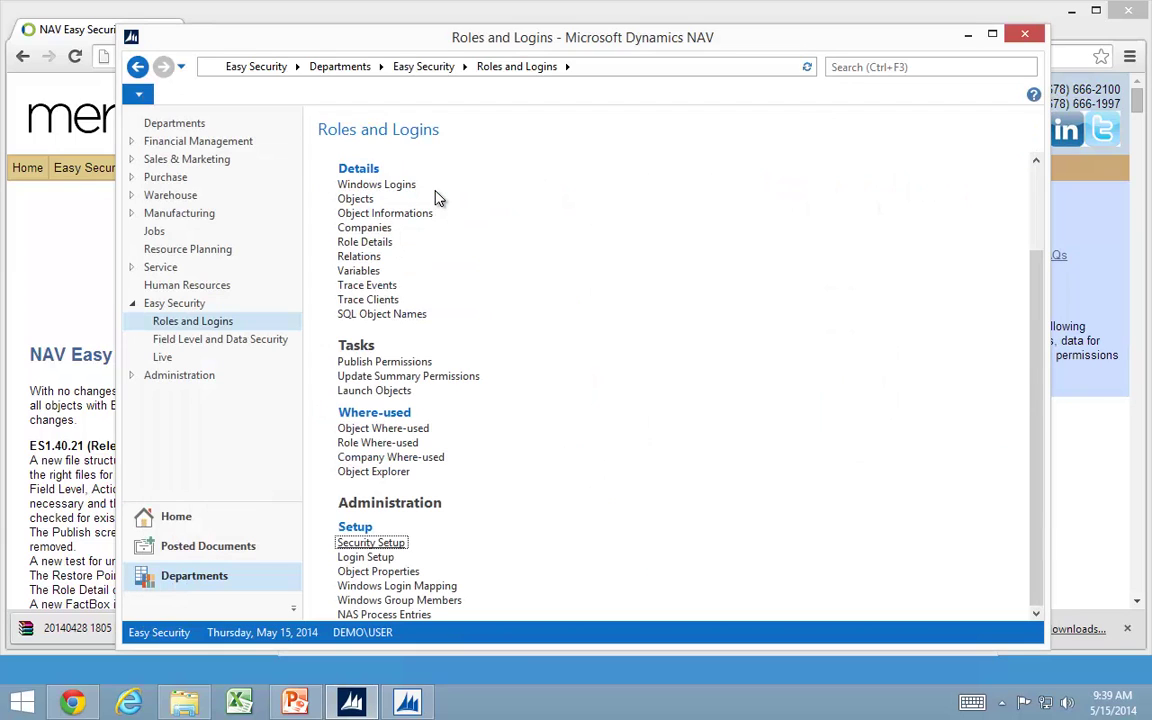
click(348, 190)
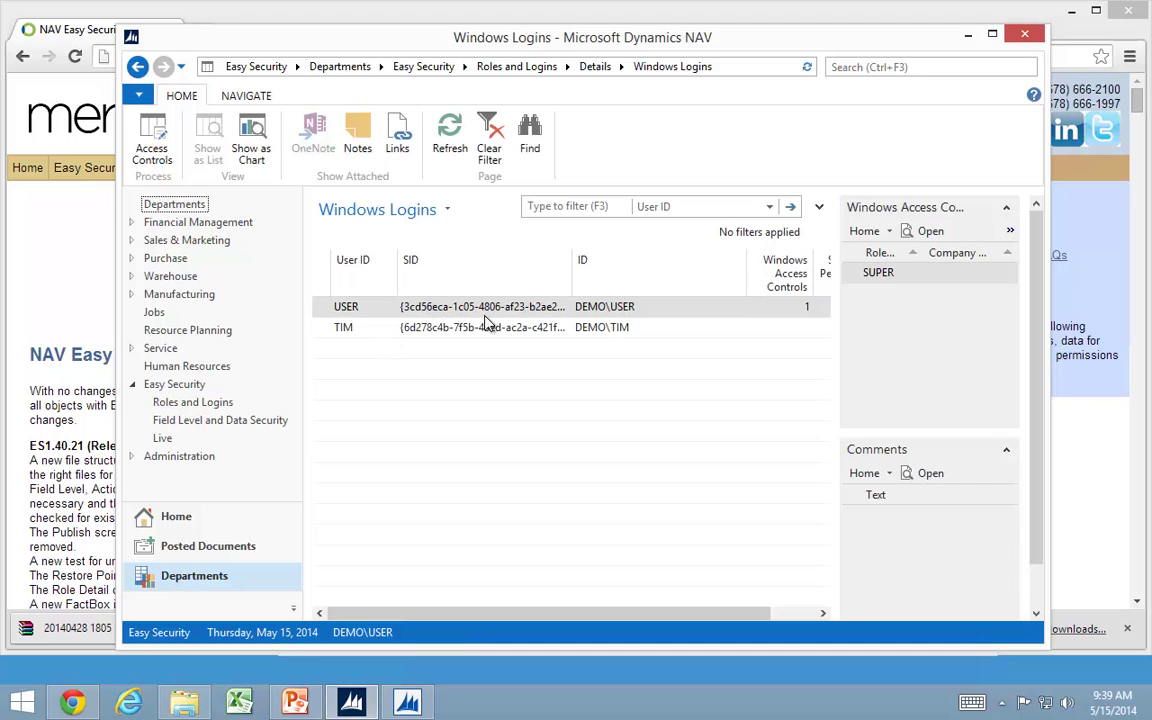
click(168, 403)
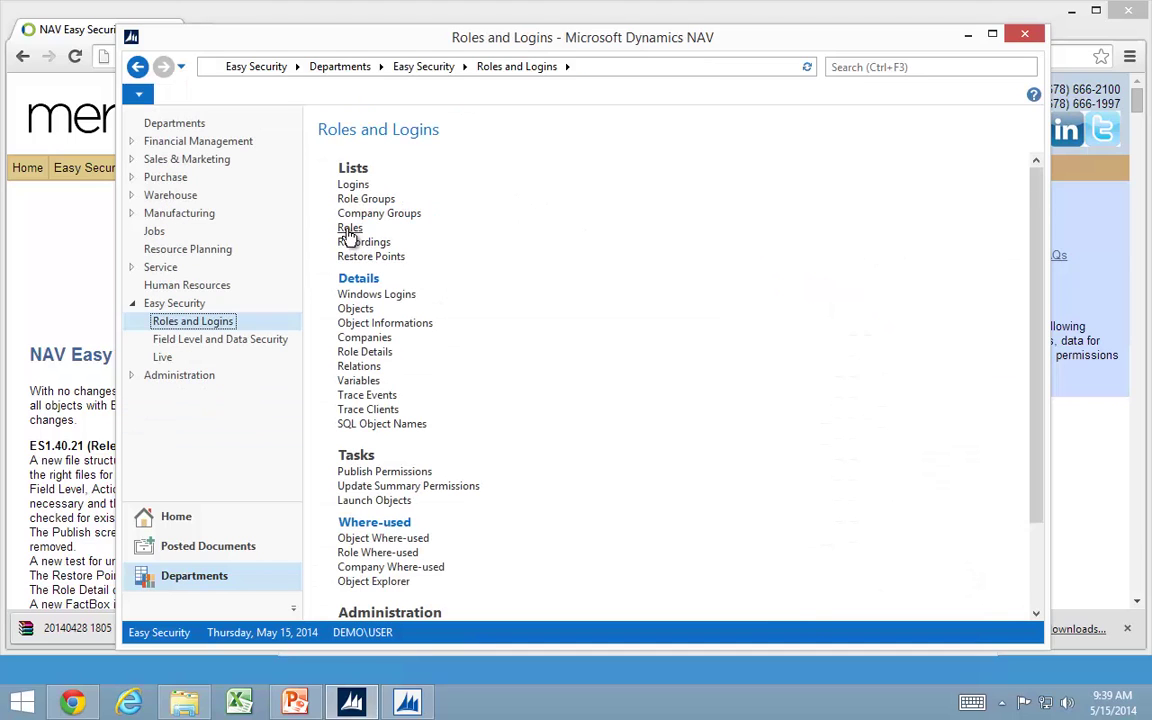
Import role details into the Roles list from Roles Demo Data ES1.40.17.txt in the ES1.40.21 Easy Security folder, and widen the Role ID column
click(350, 228)
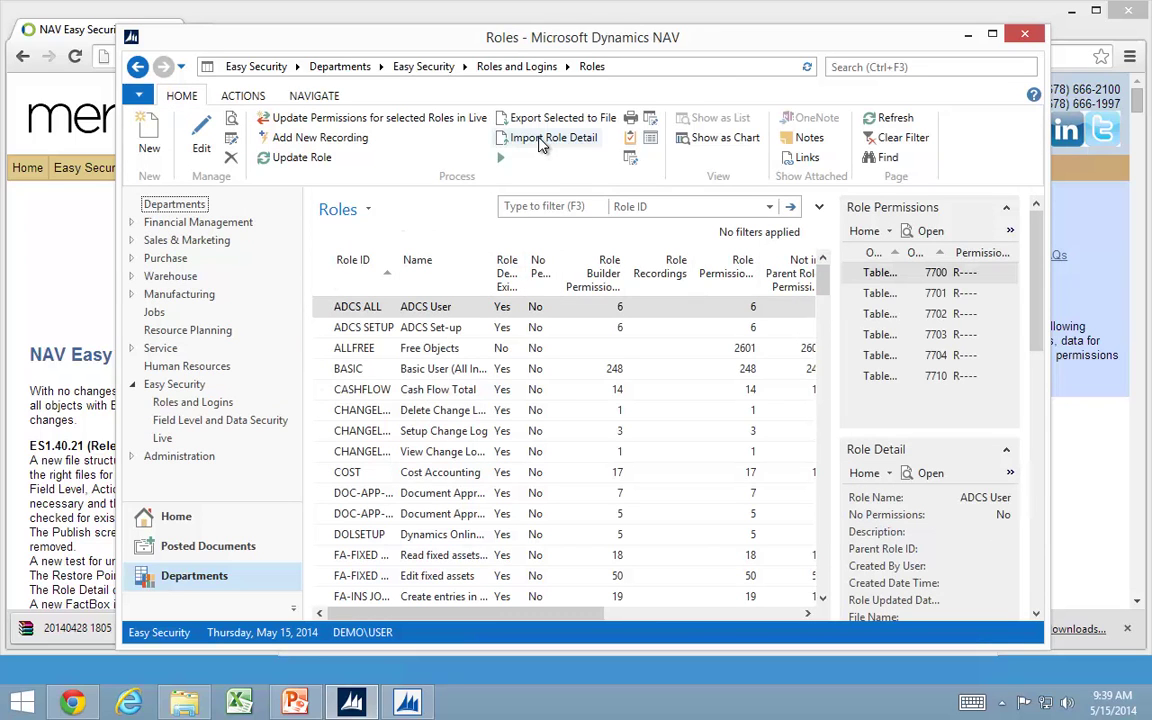
click(540, 142)
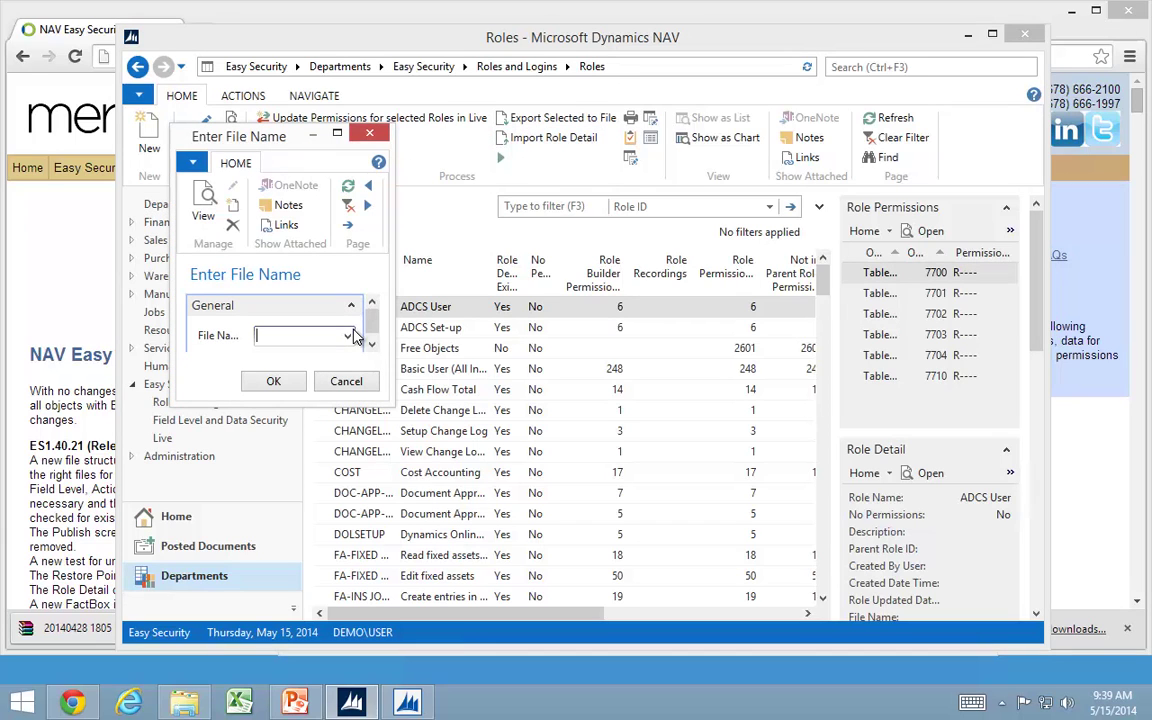
click(350, 340)
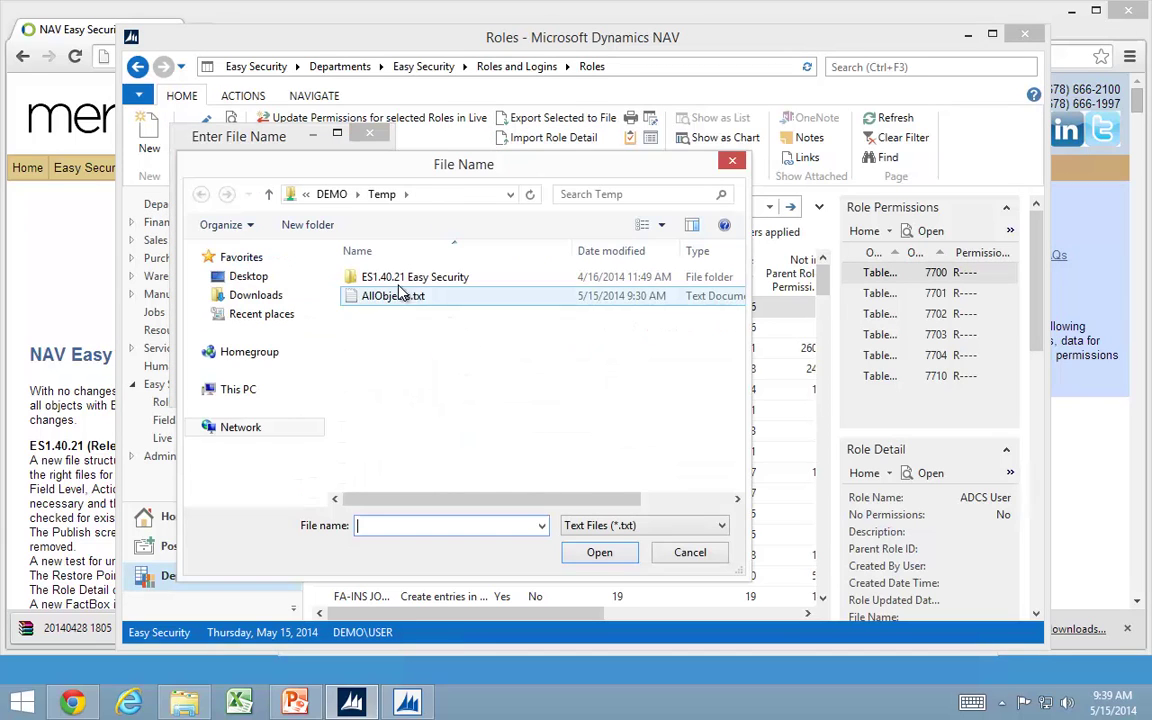
double_click(395, 280)
scroll(501, 422, down, 2)
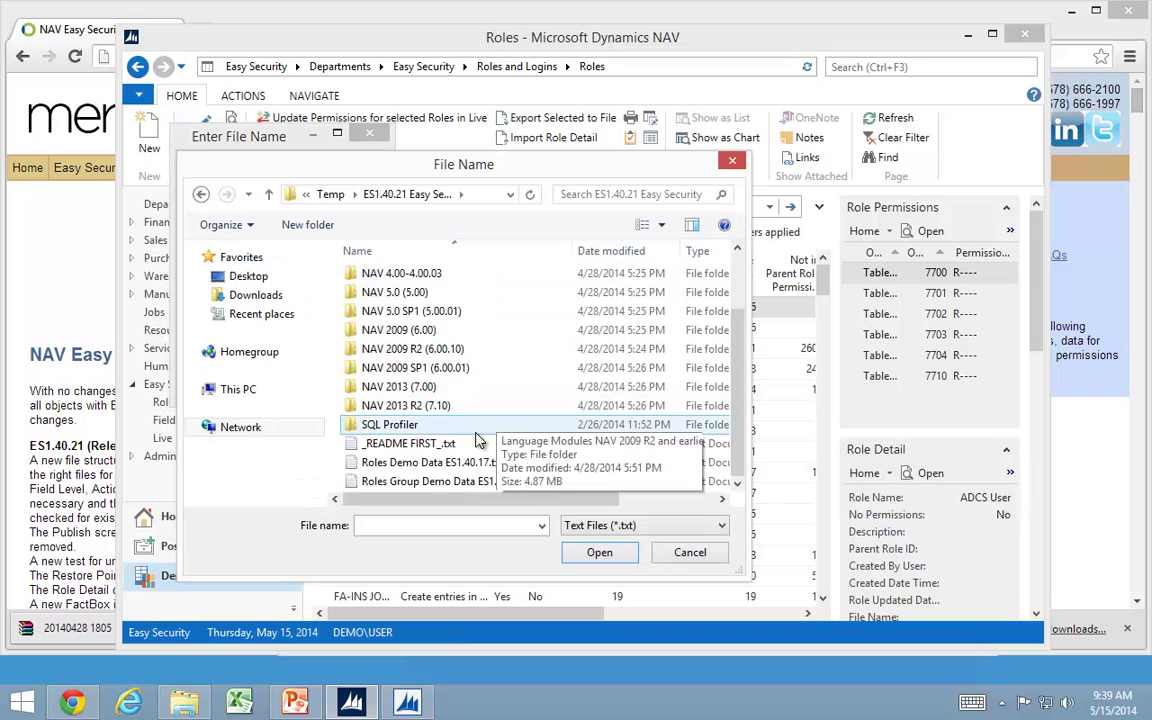
click(420, 464)
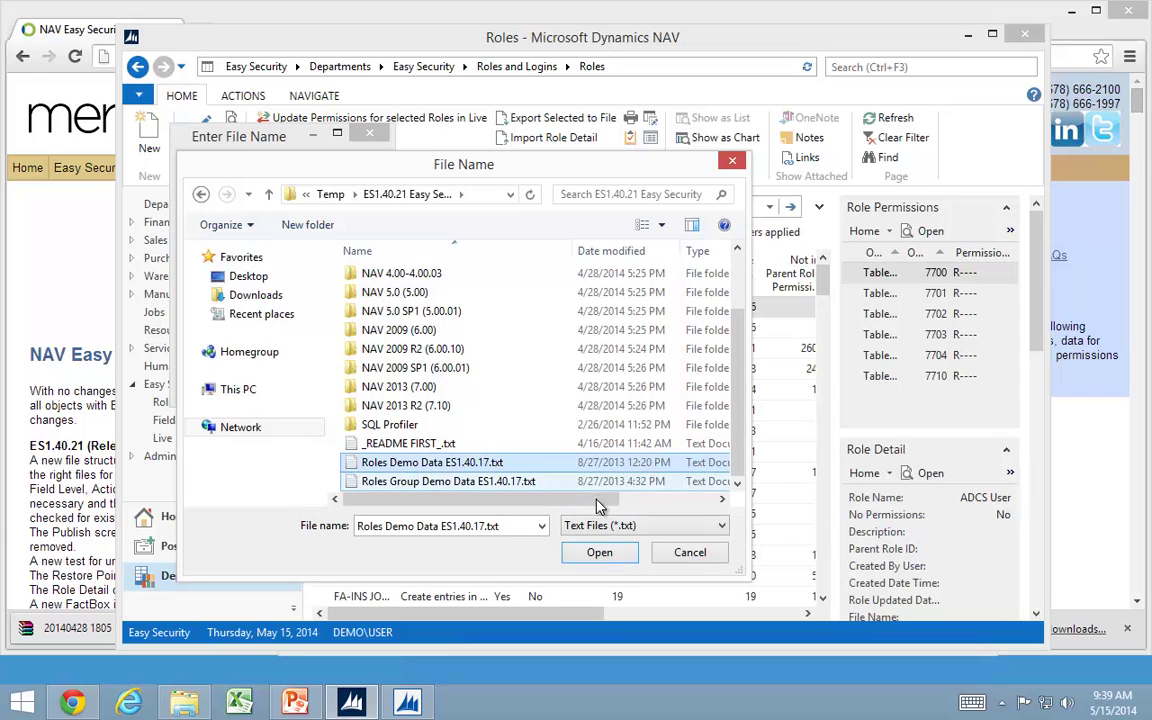
click(599, 555)
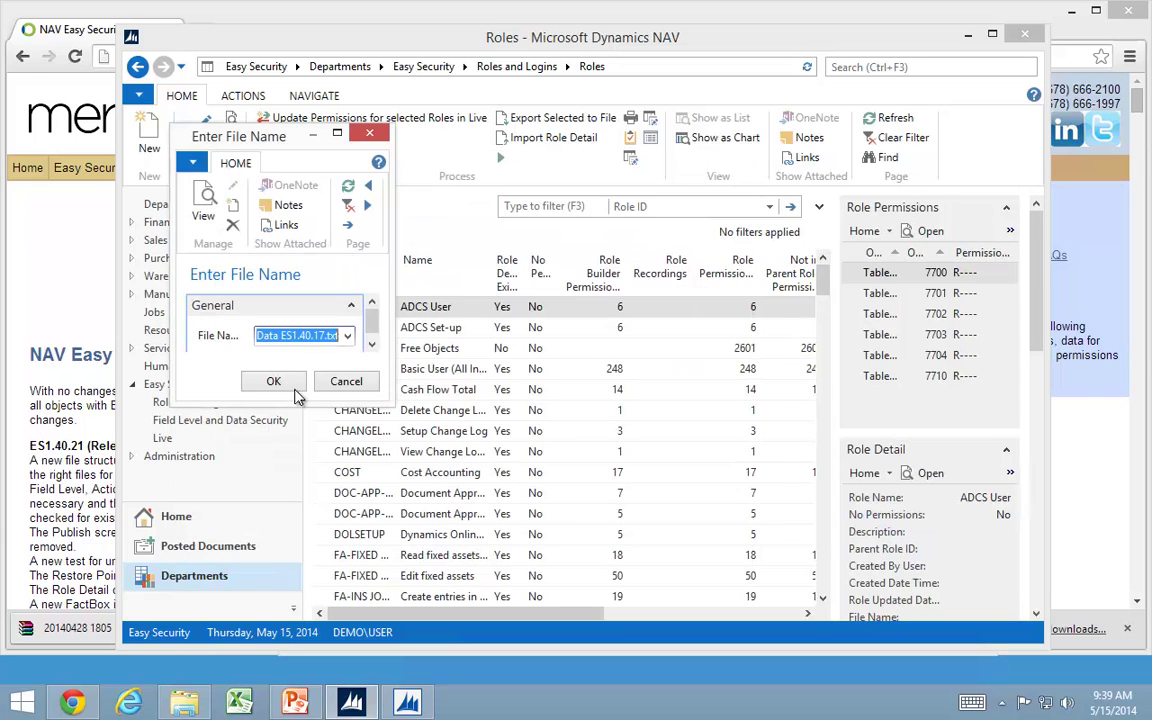
click(280, 385)
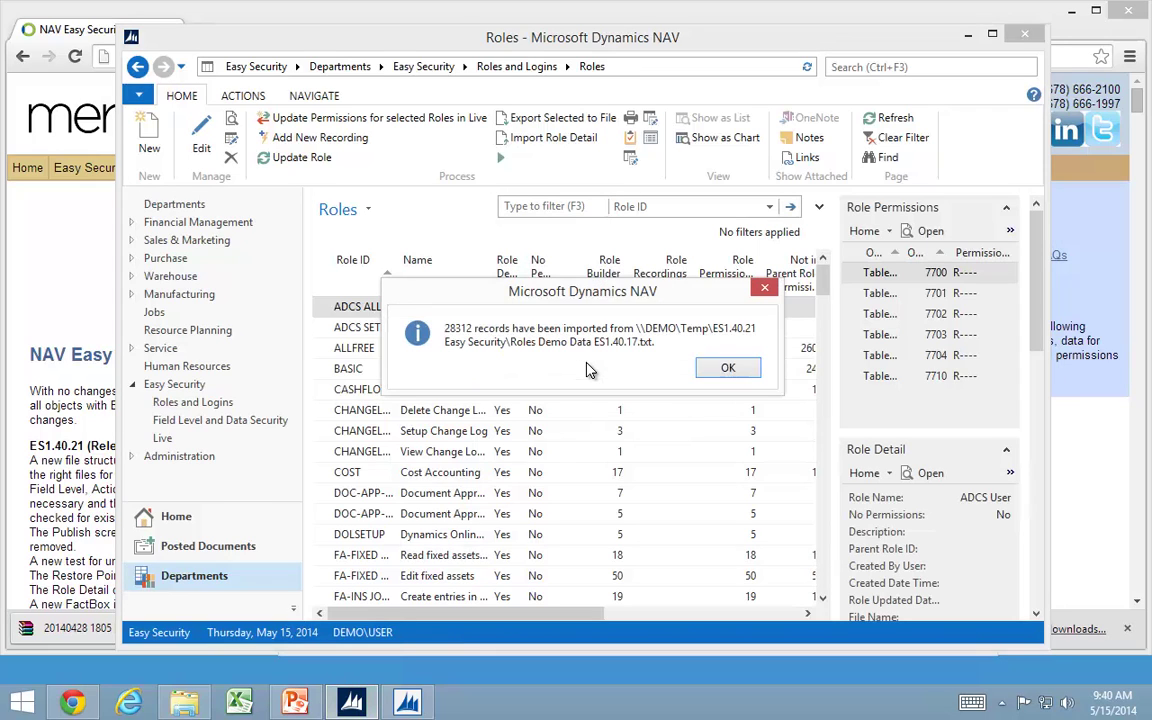
click(728, 367)
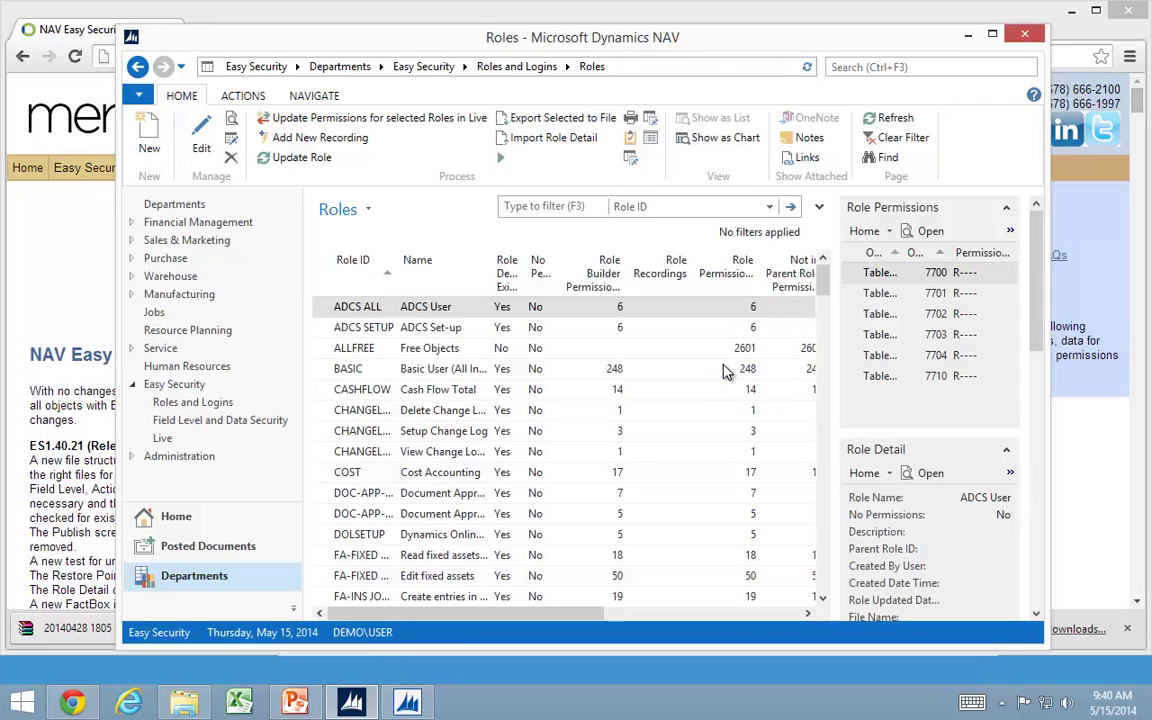
scroll(390, 505, down, 2)
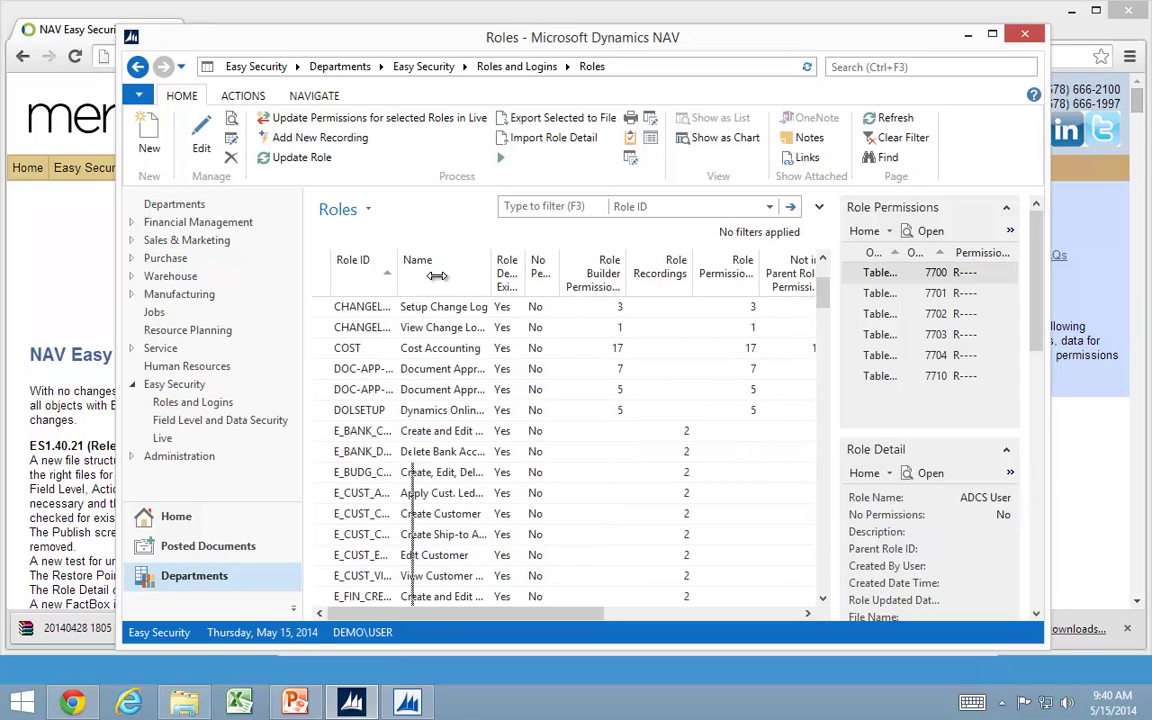
drag(397, 267, 436, 275)
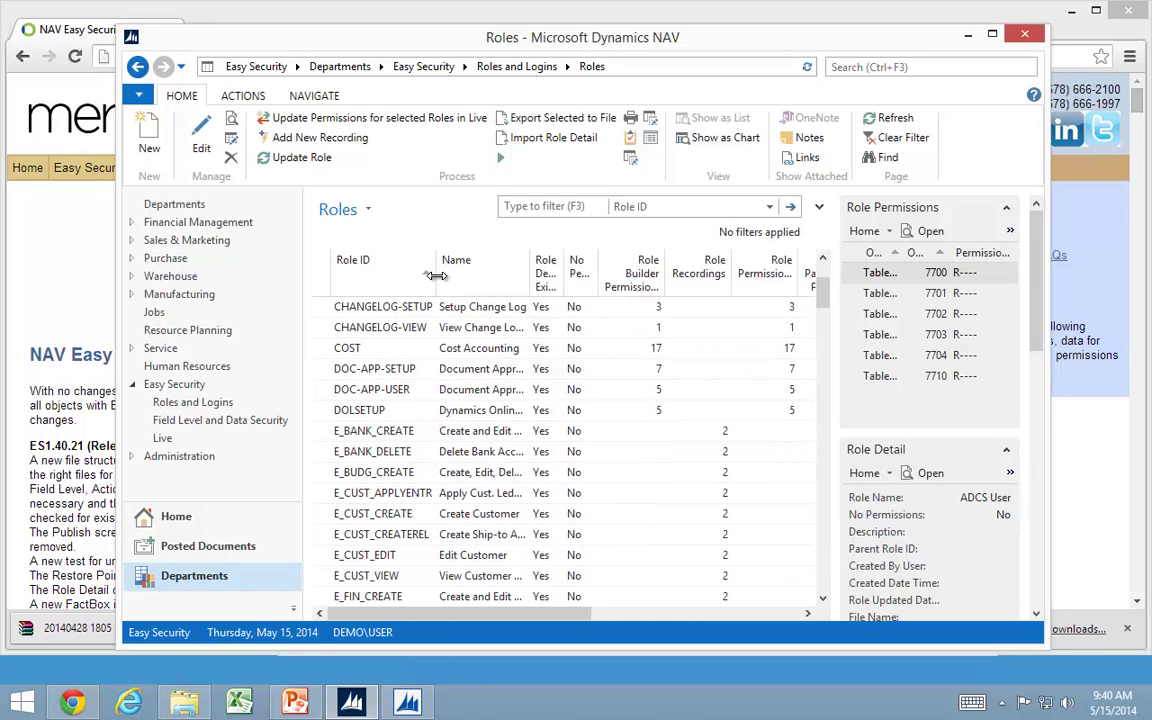
Import role groups into the Role Groups list from Roles Group Demo Data ES1.40.17.txt, and widen the Group ID column
click(178, 401)
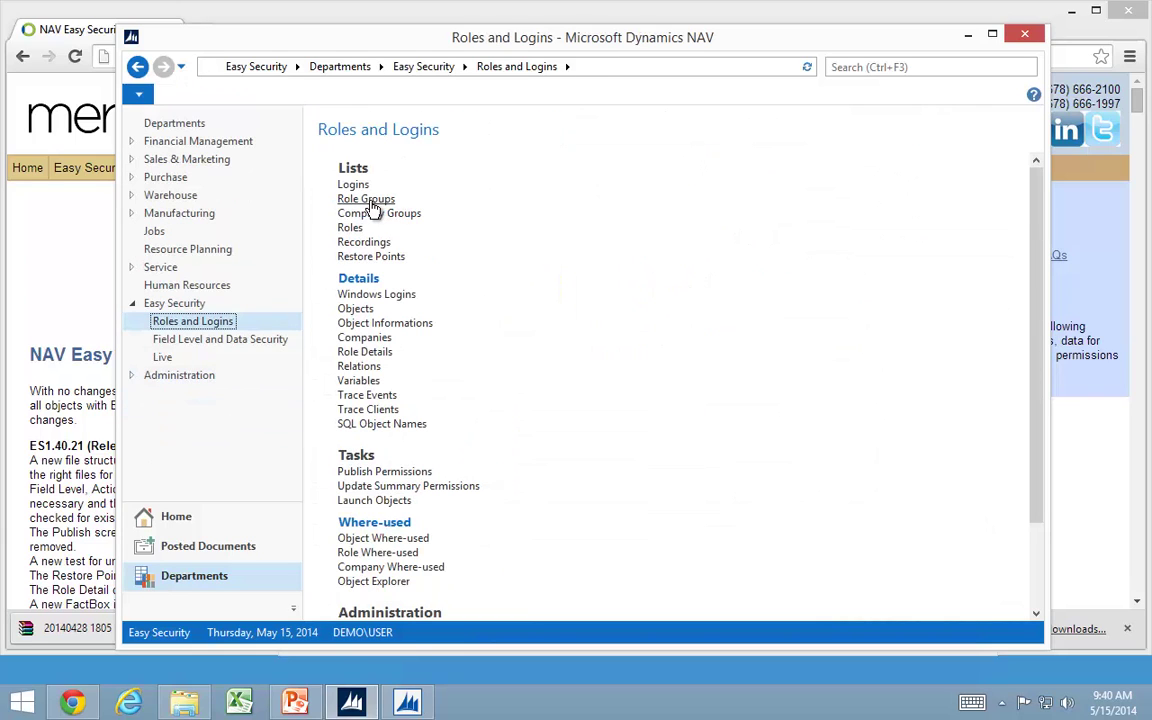
click(366, 199)
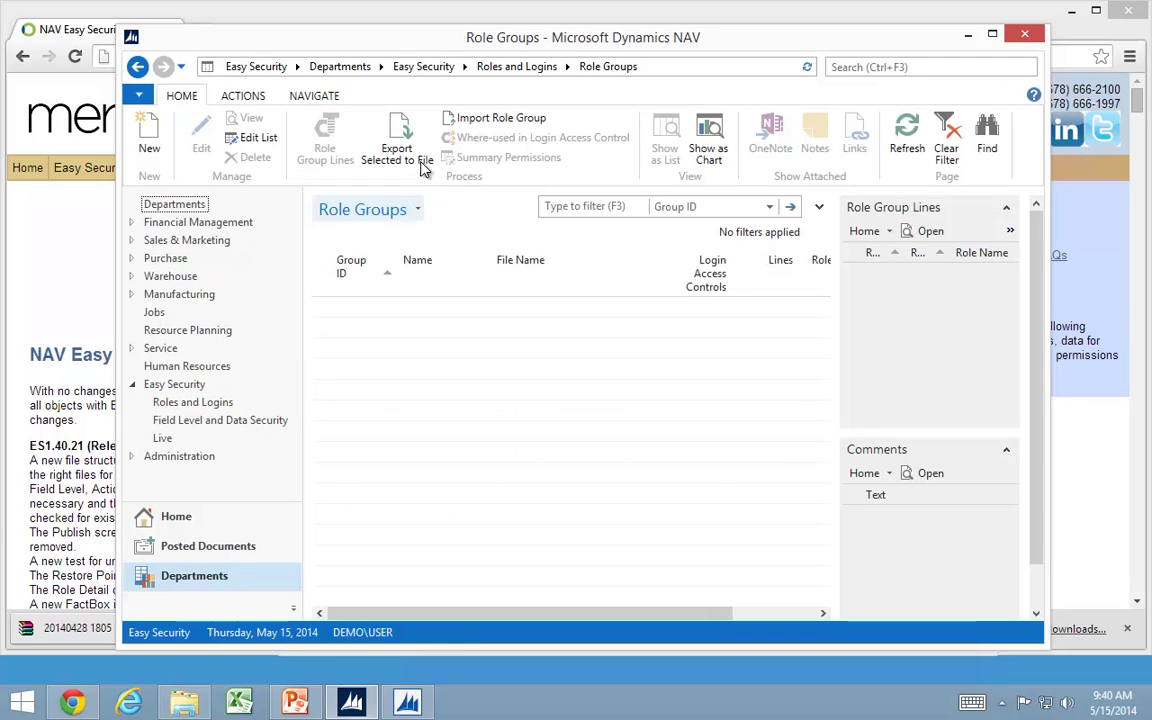
click(402, 143)
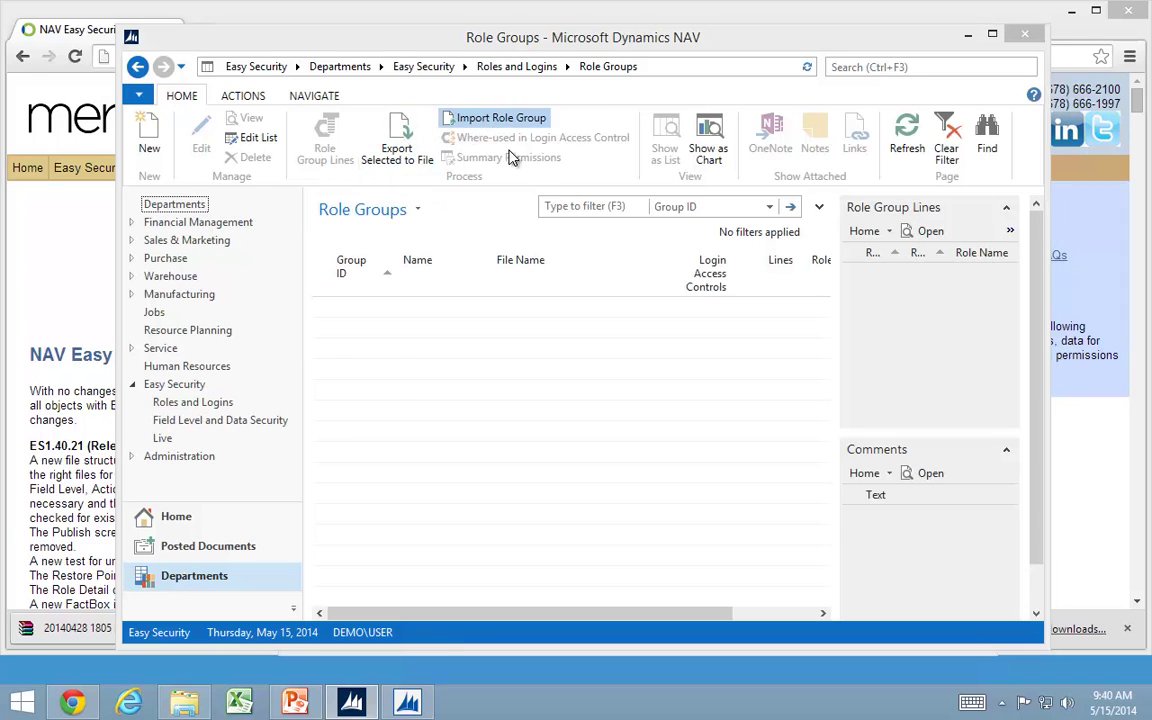
click(347, 336)
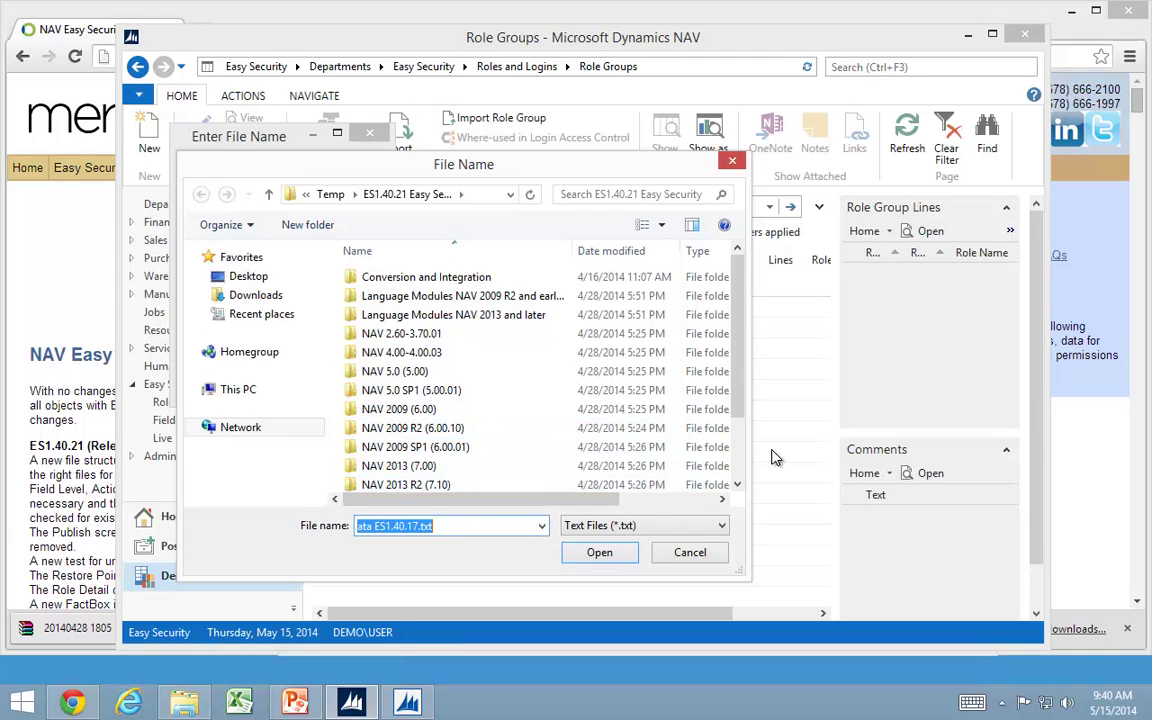
scroll(663, 416, down, 2)
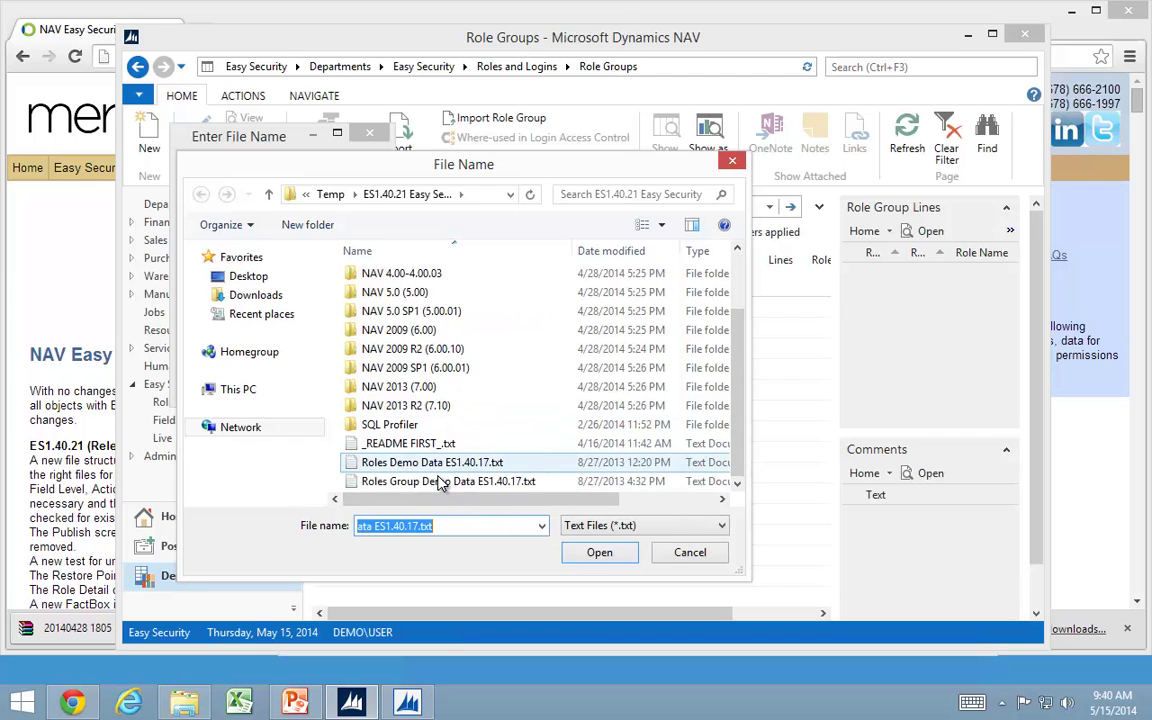
click(430, 482)
click(601, 555)
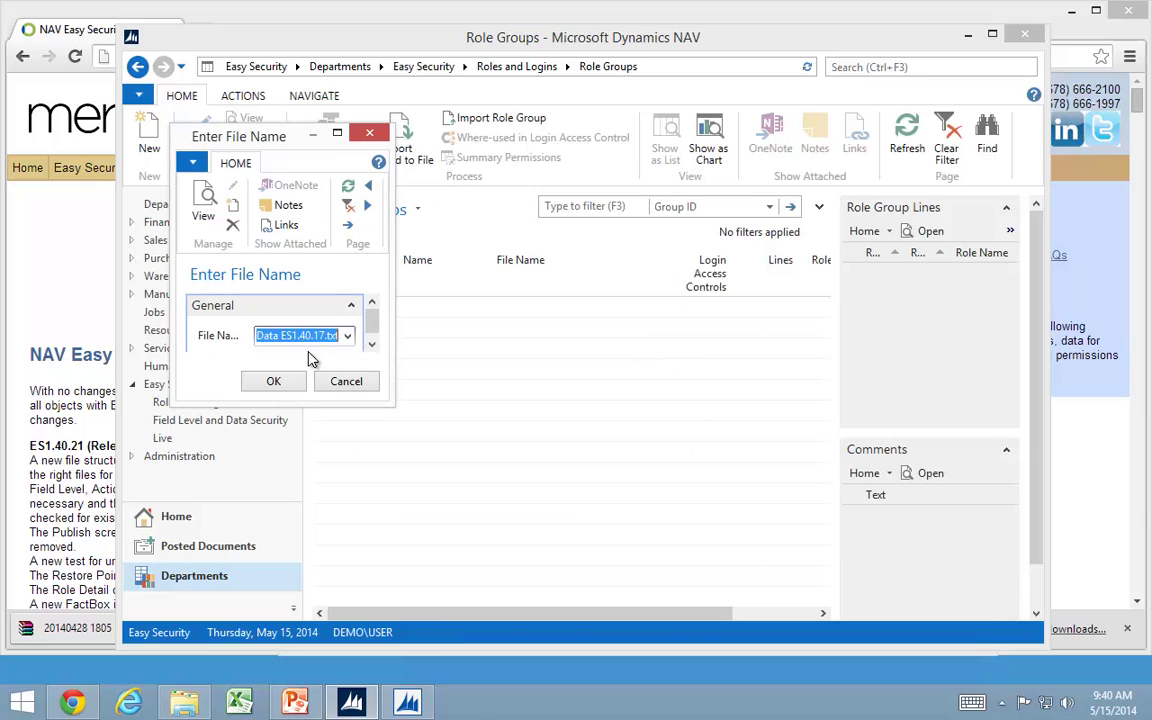
click(274, 386)
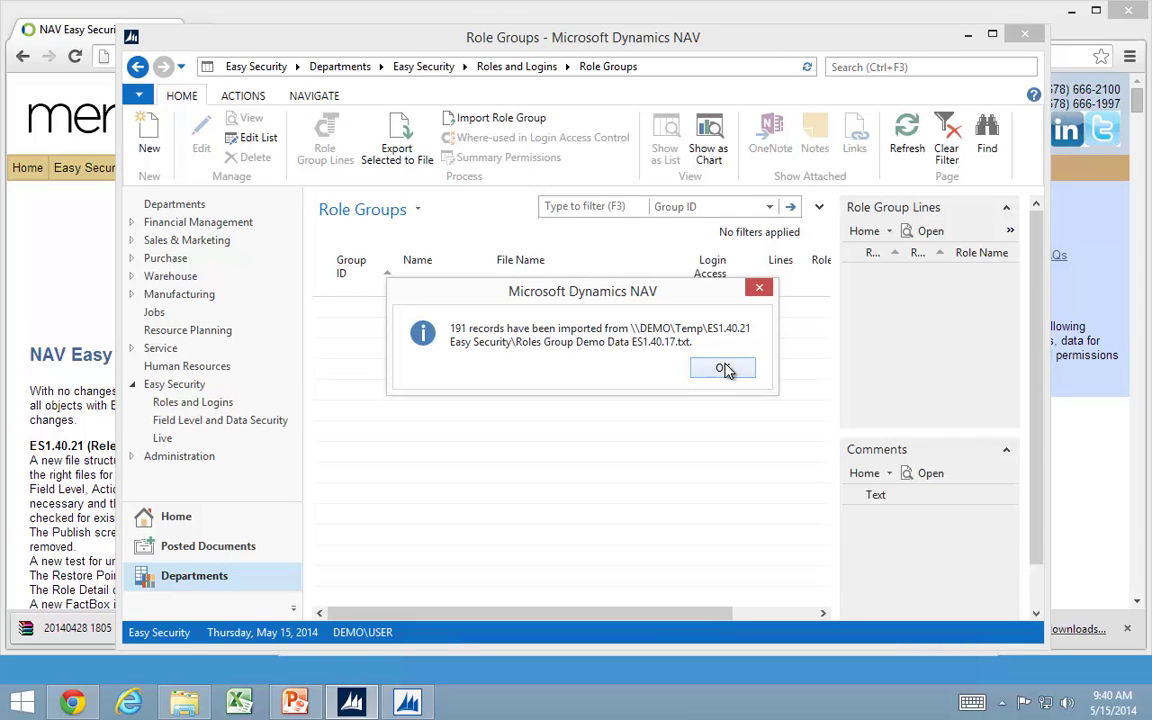
click(722, 369)
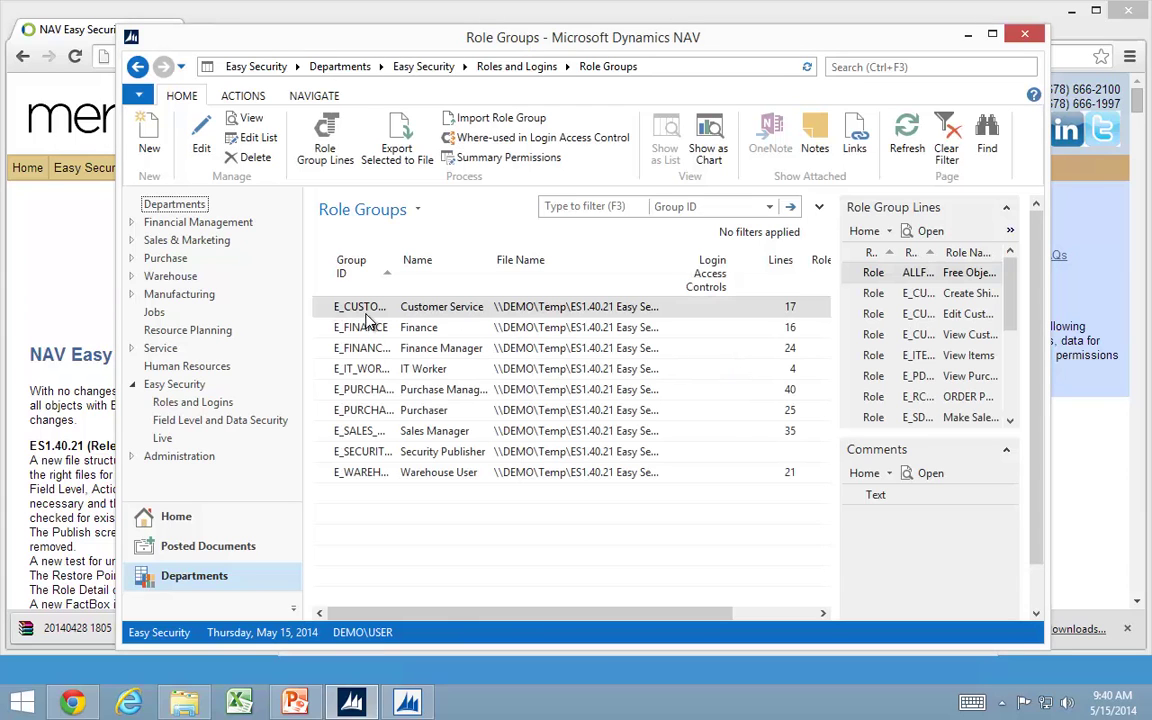
drag(399, 268, 468, 270)
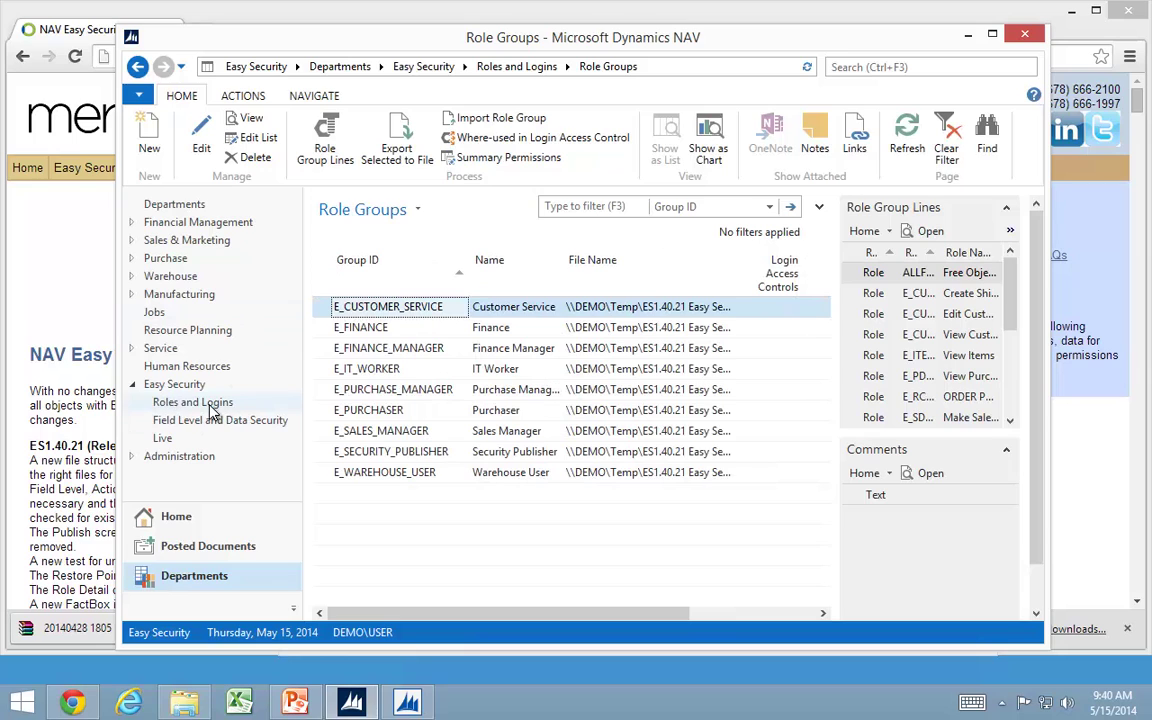
Publish the permissions to live with the restore point description First Publish, and close the Publish Permissions page
click(182, 403)
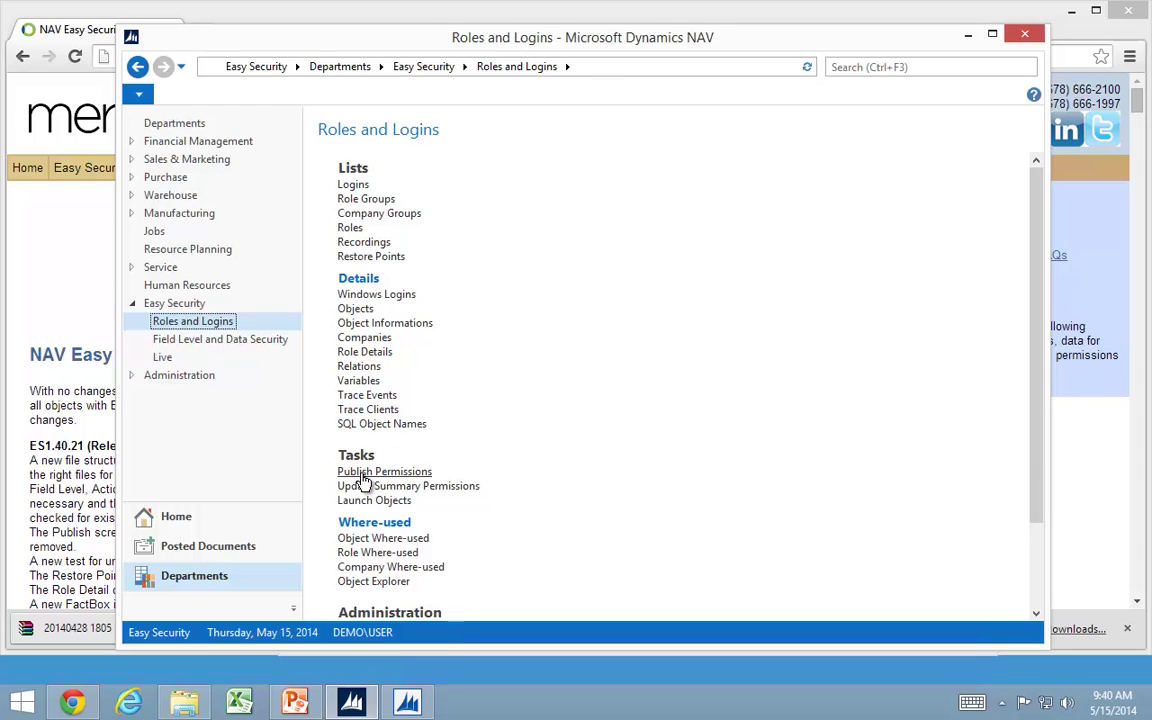
click(362, 476)
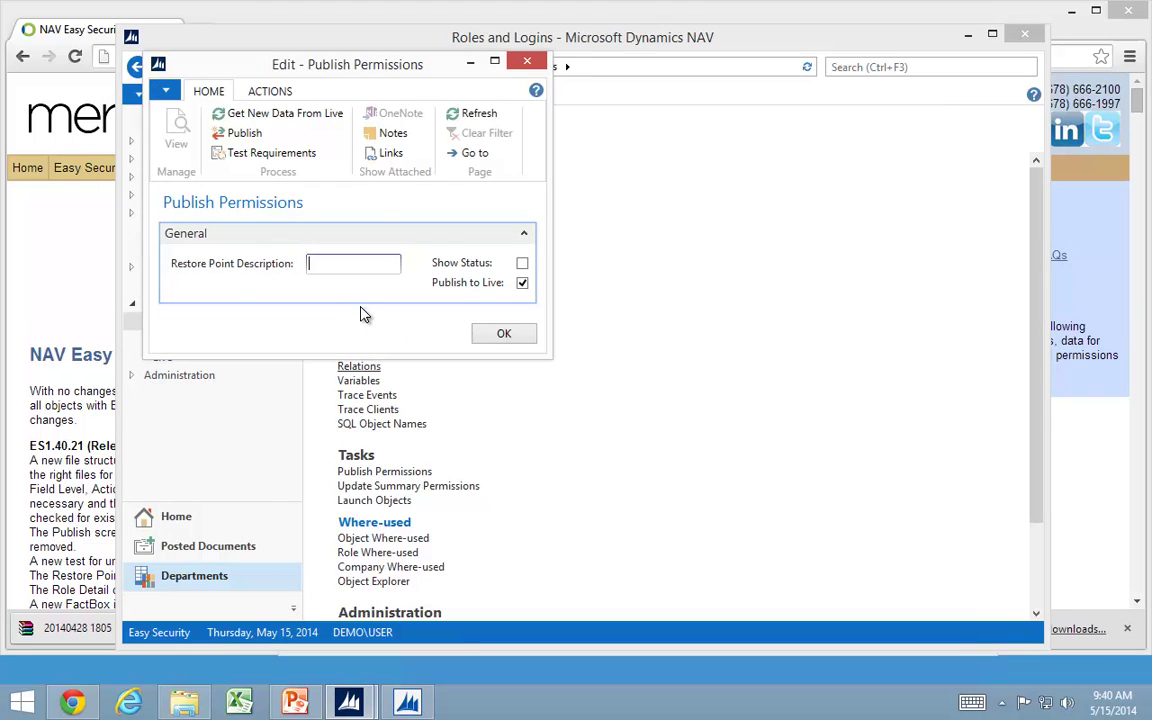
text(First Publish)
key(Tab)
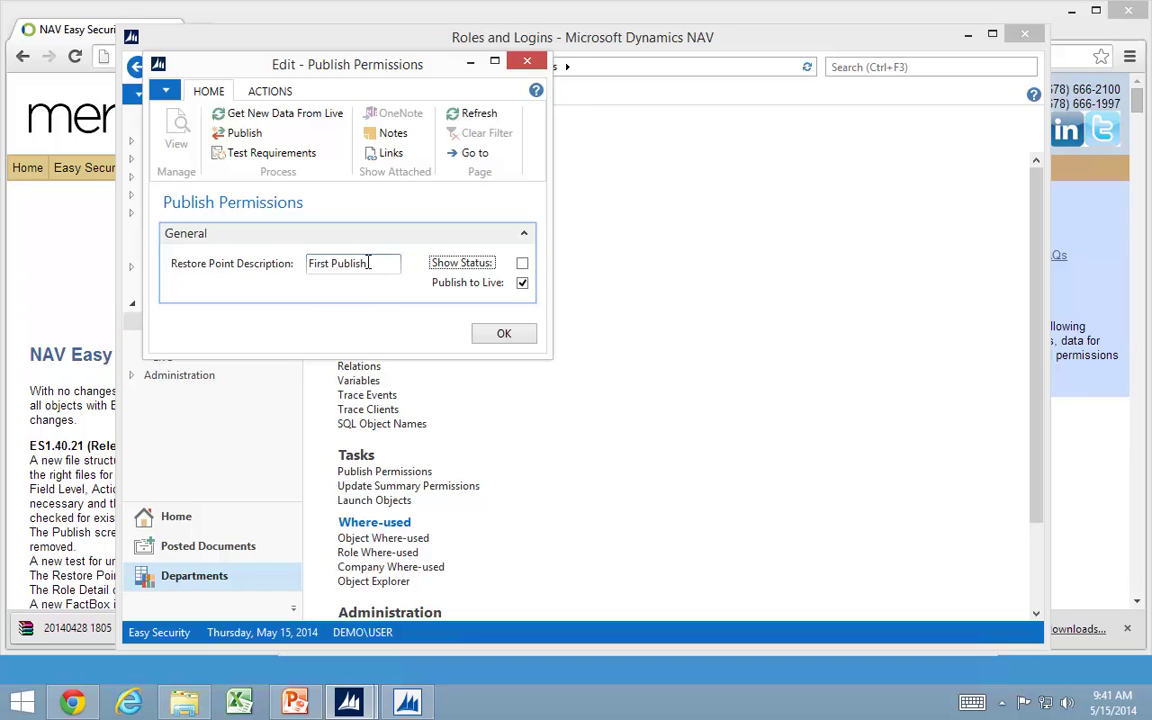
click(233, 137)
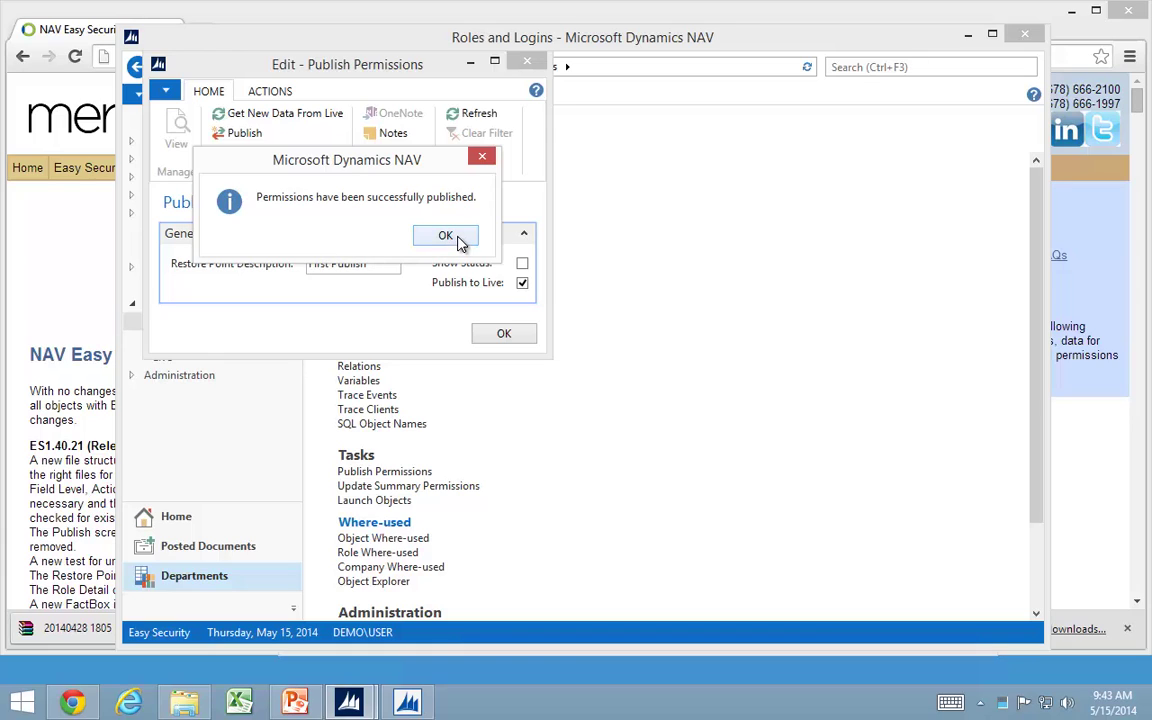
click(445, 238)
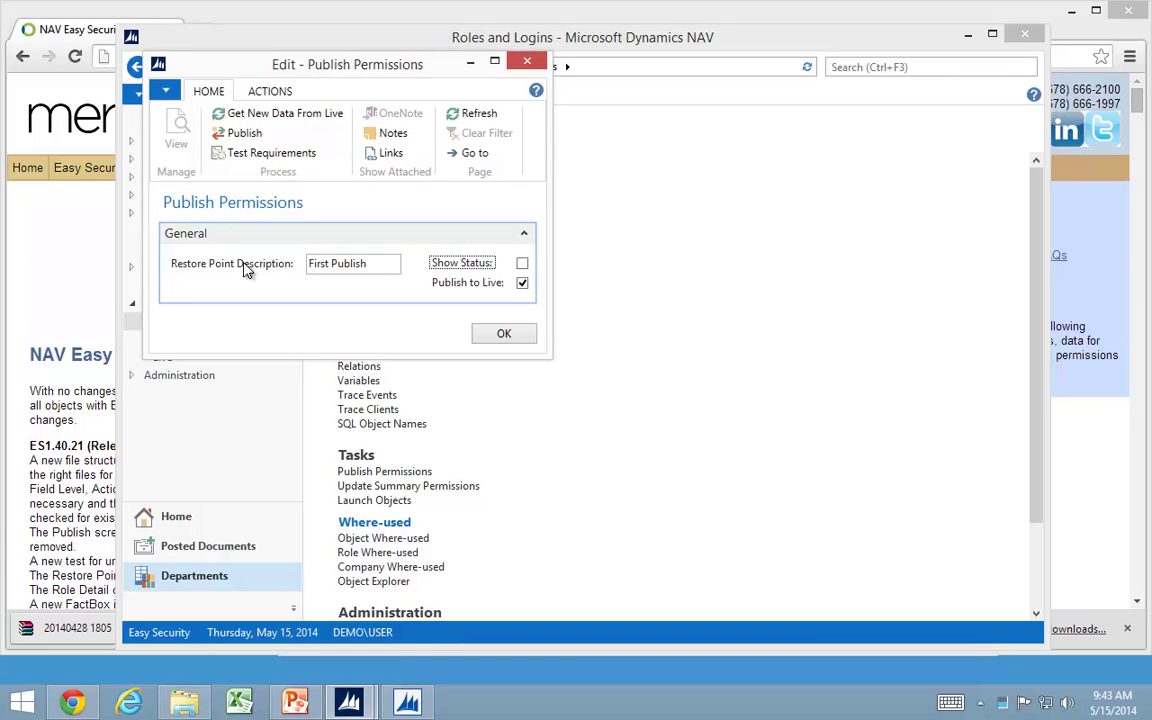
key(Escape)
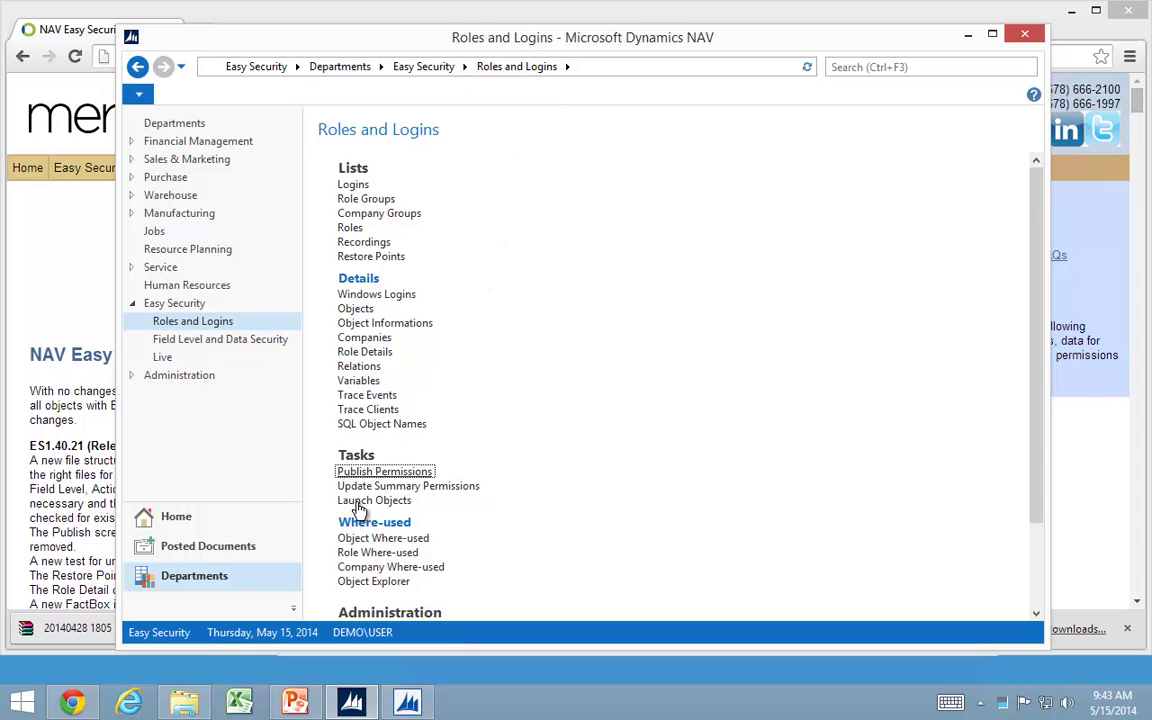
Examine the roles in Launch Objects with the Role ID column widened, and close the page
click(355, 508)
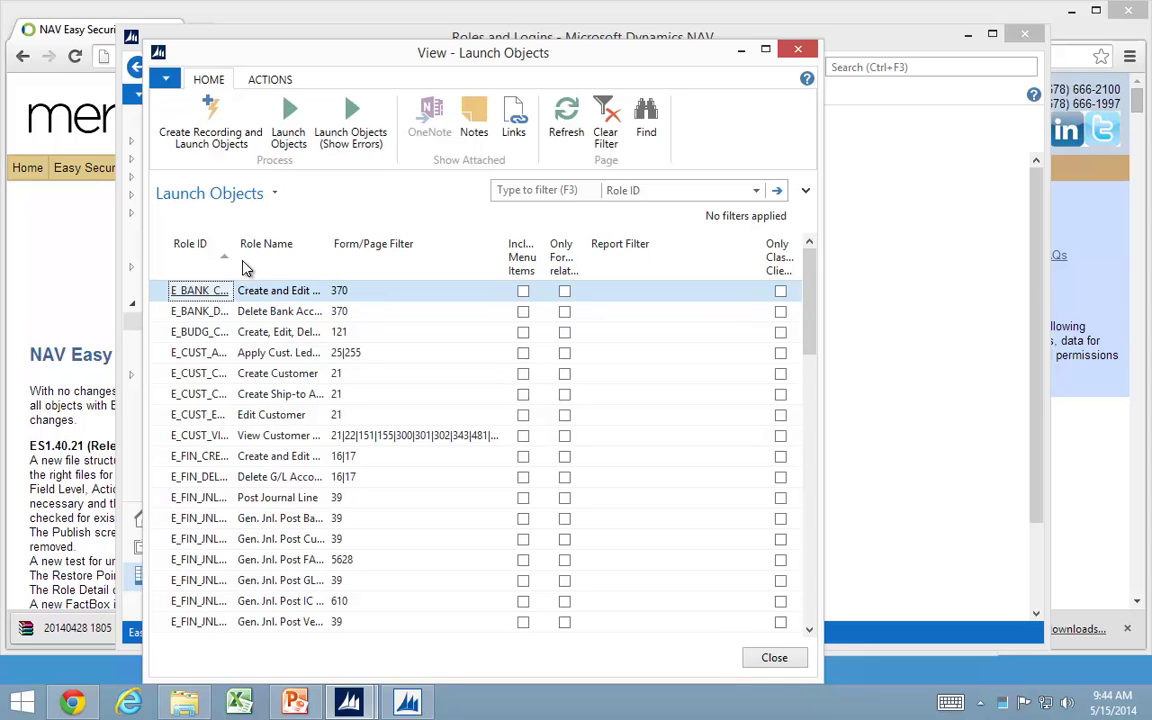
drag(234, 259, 337, 255)
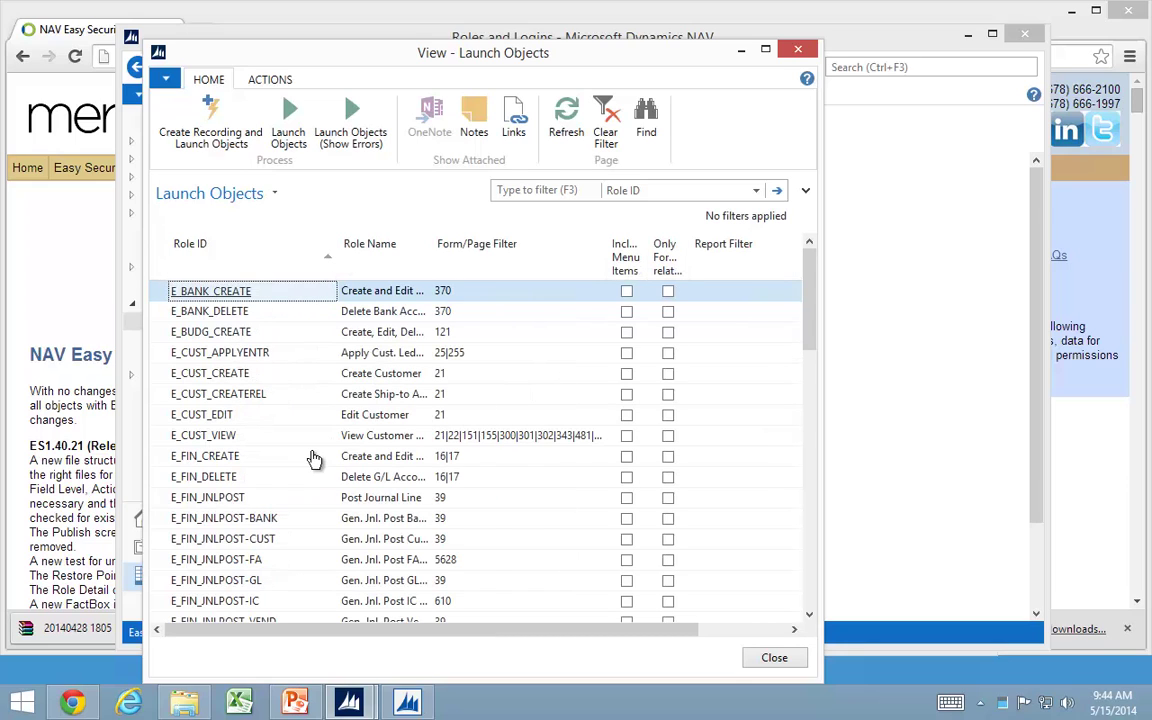
key(Escape)
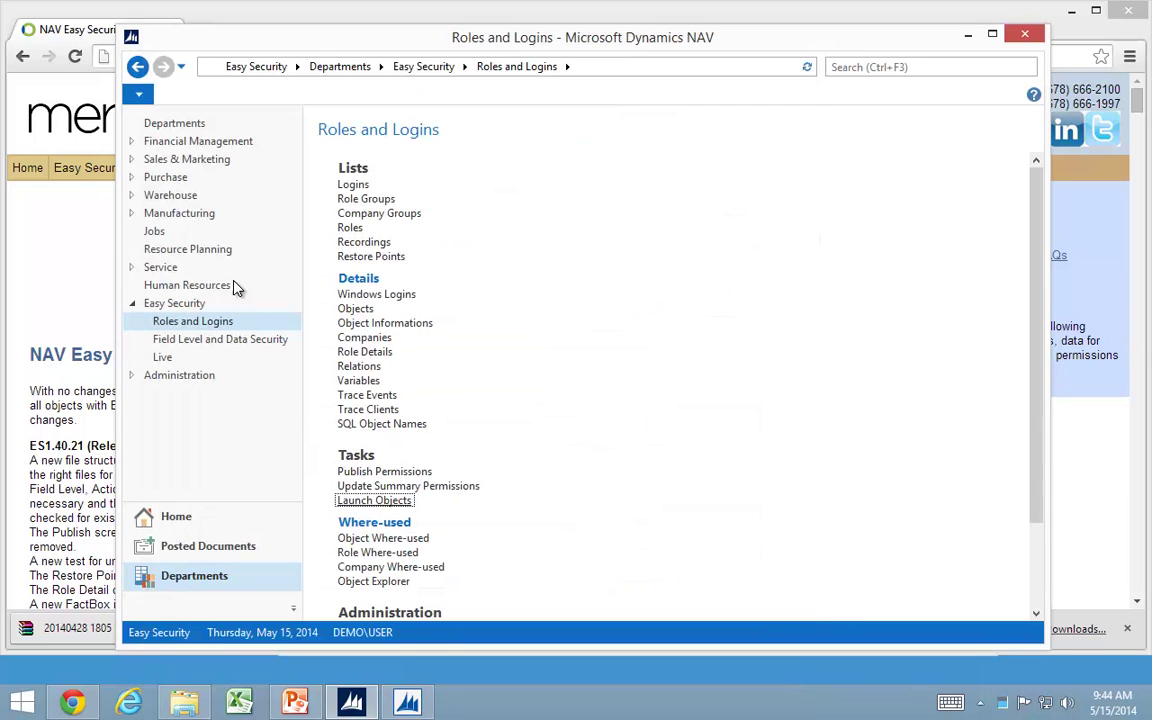
Switch the active company to CRONUS International Ltd. and dismiss the demonstration company notice
click(140, 96)
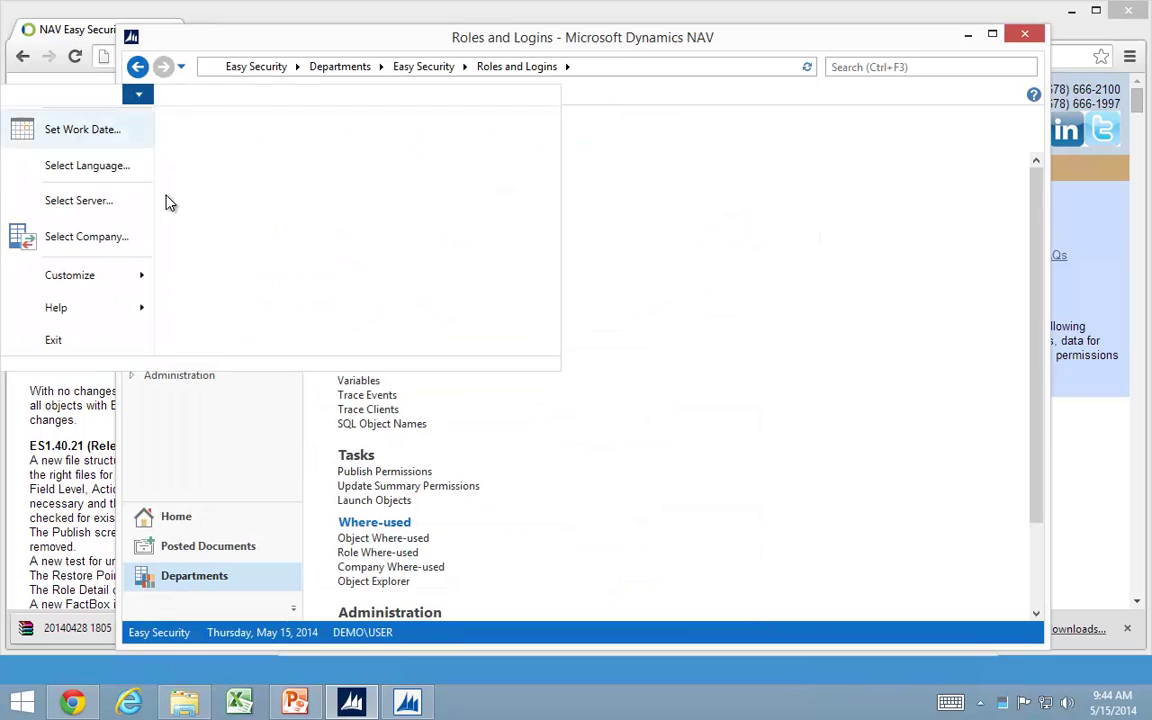
click(97, 238)
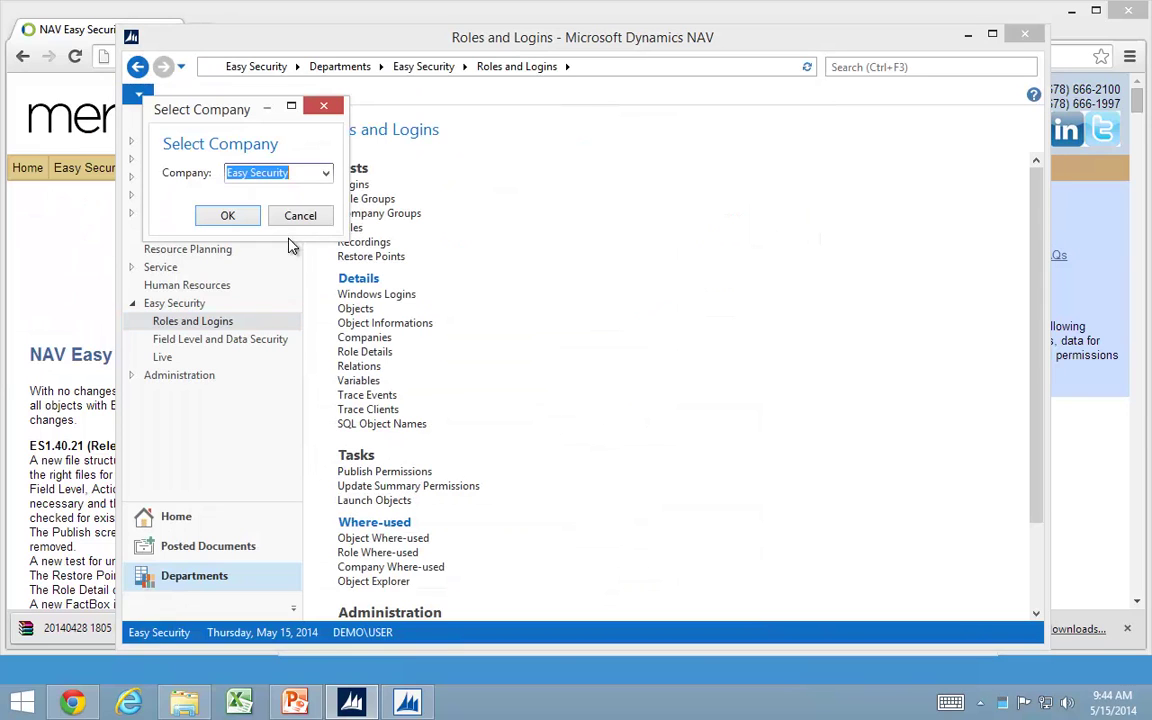
click(325, 172)
click(270, 198)
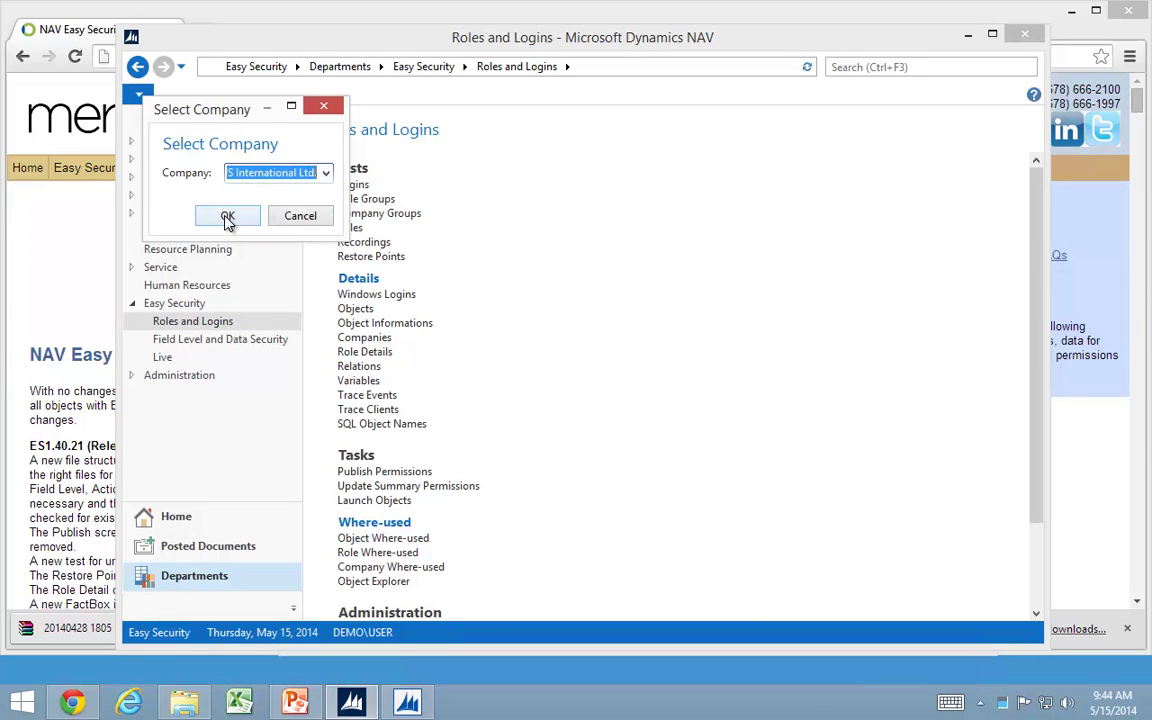
click(228, 216)
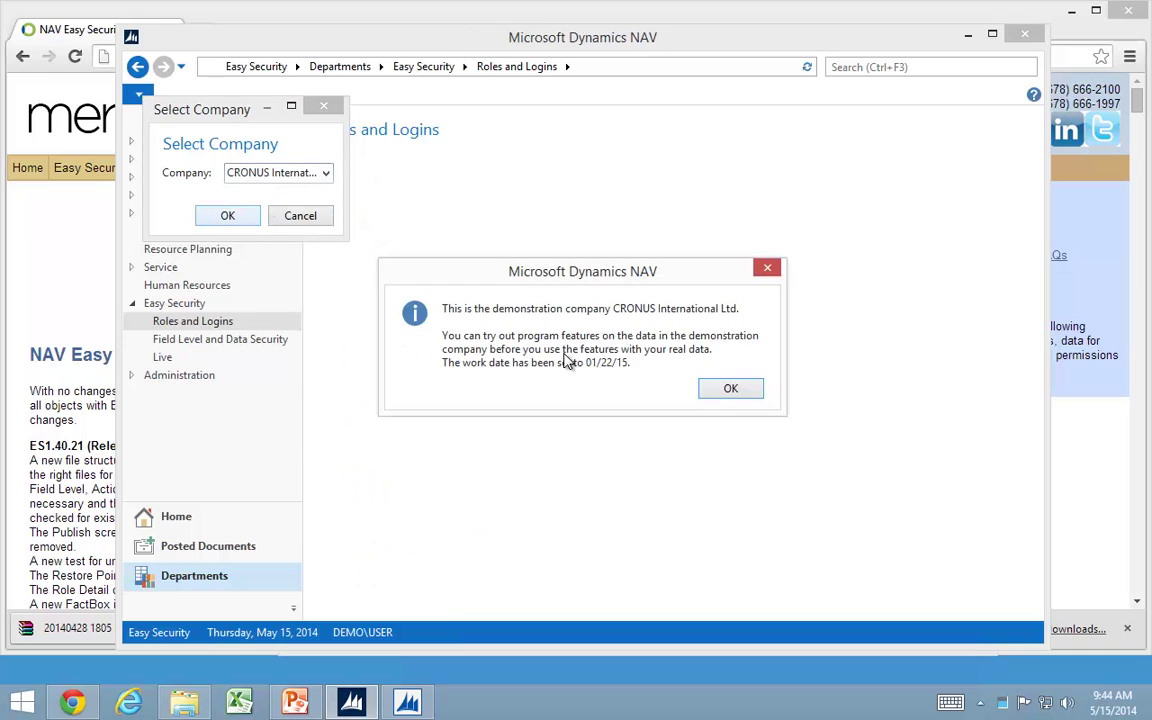
click(728, 390)
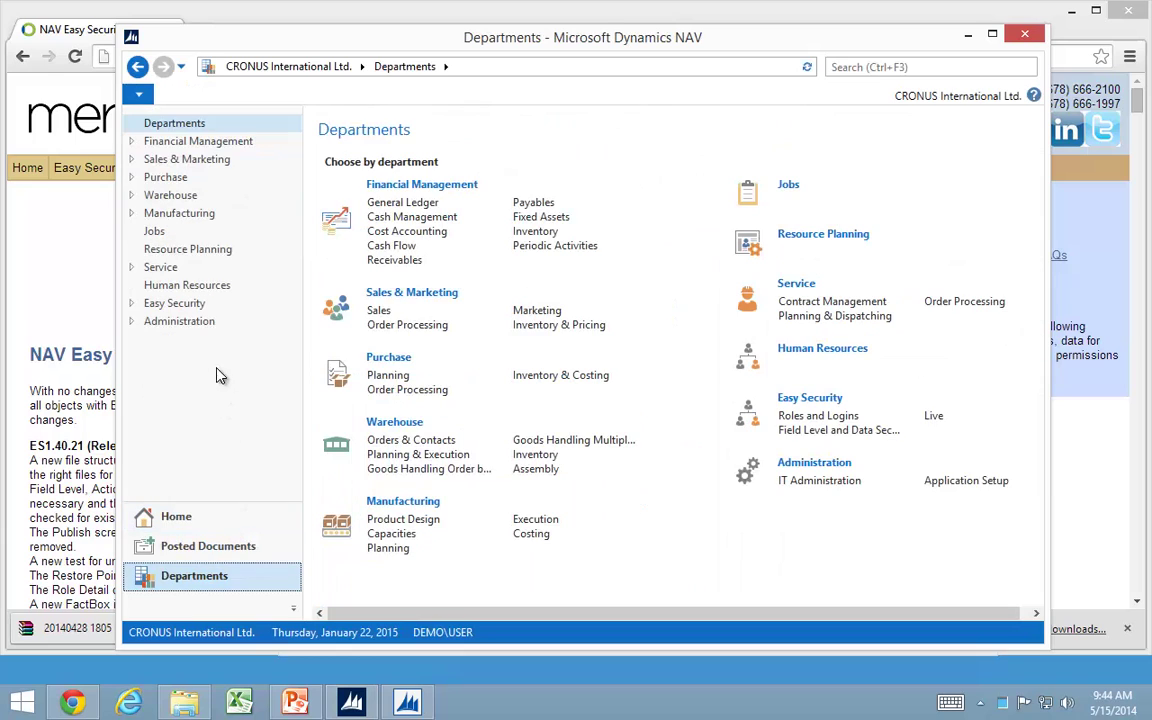
Go to Roles and Logins in the Easy Security department and try to open Launch Objects
click(186, 302)
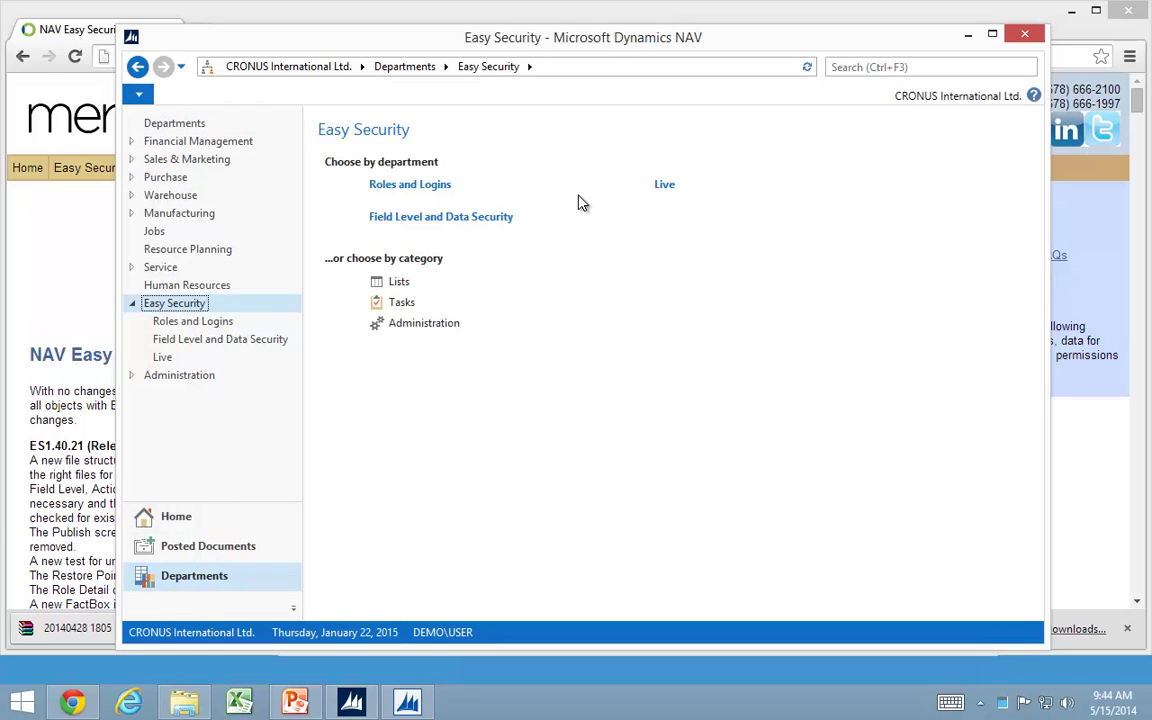
click(409, 188)
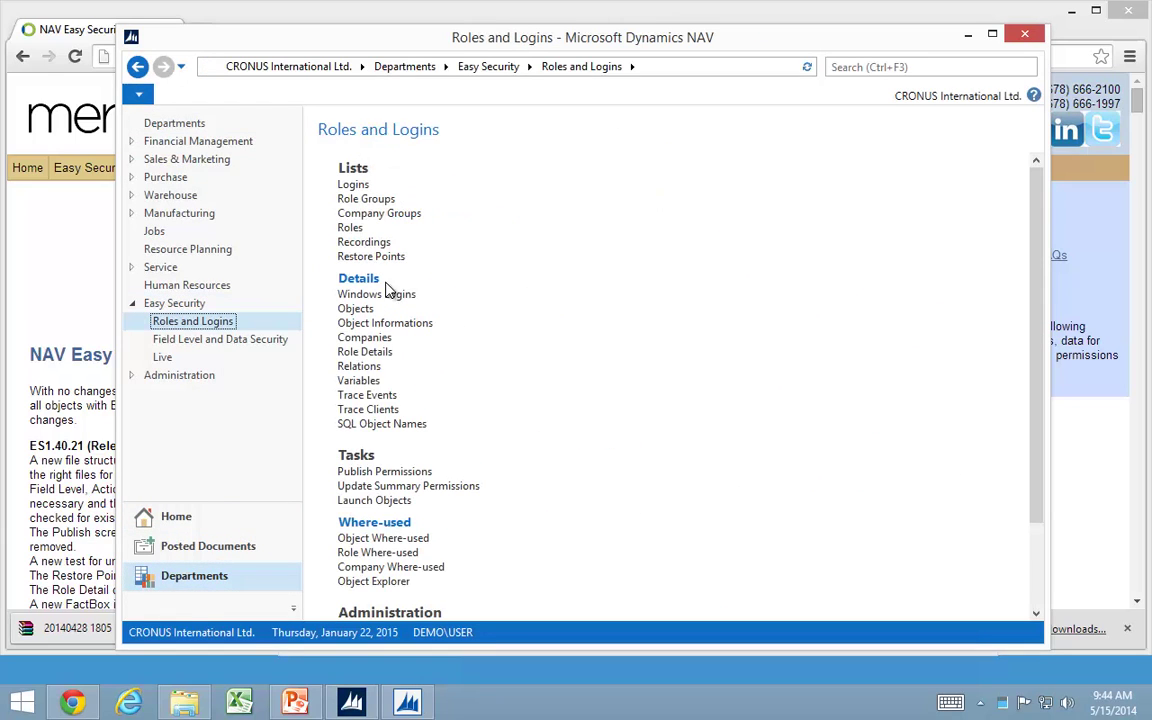
click(357, 502)
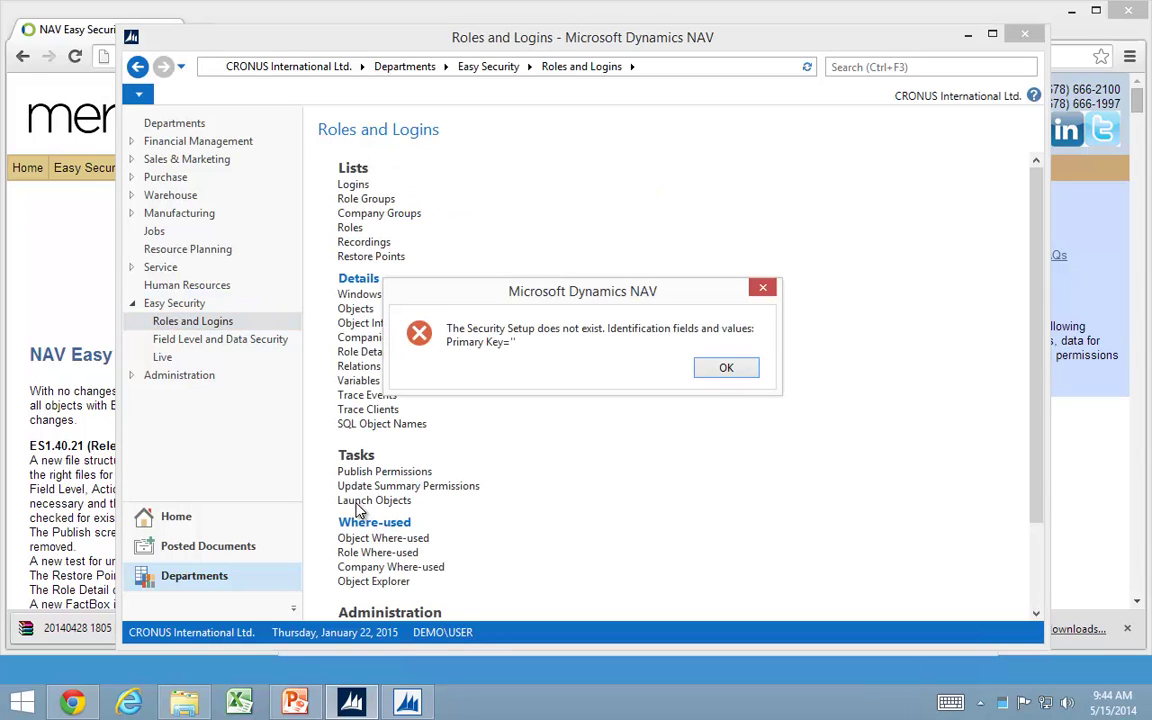
click(726, 367)
Initialize the Security Setup with the Initialize Recording Only Setup option, and close the Security Setup page
scroll(527, 452, down, 2)
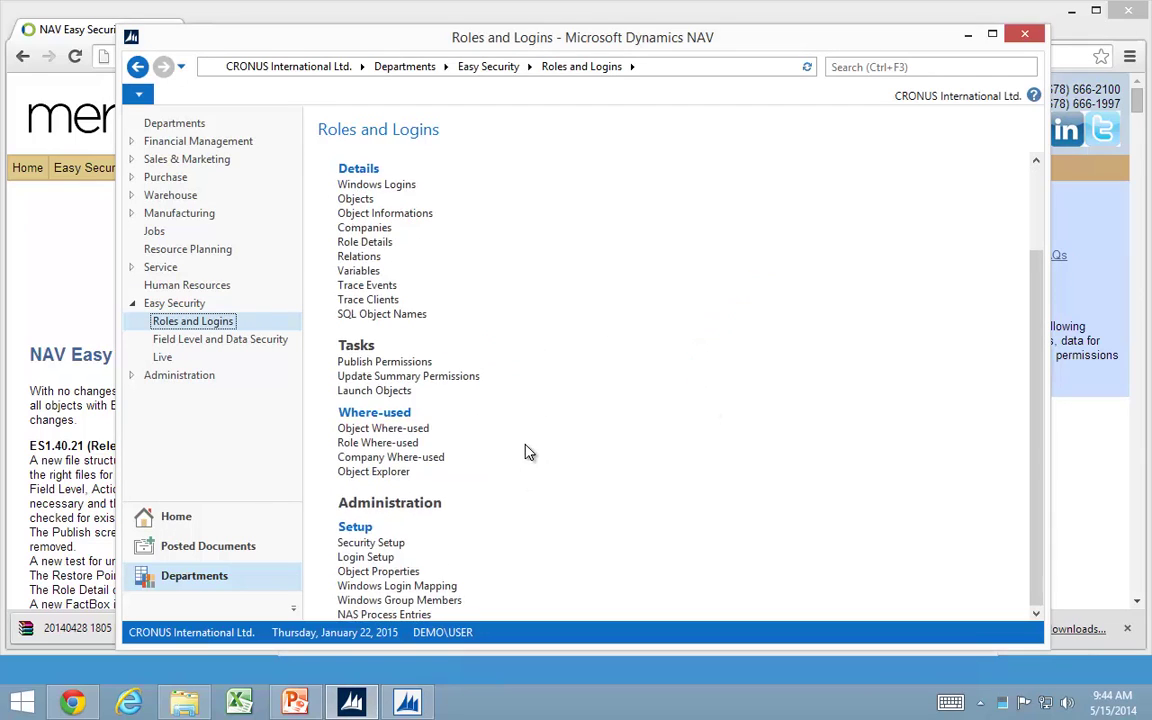
click(383, 548)
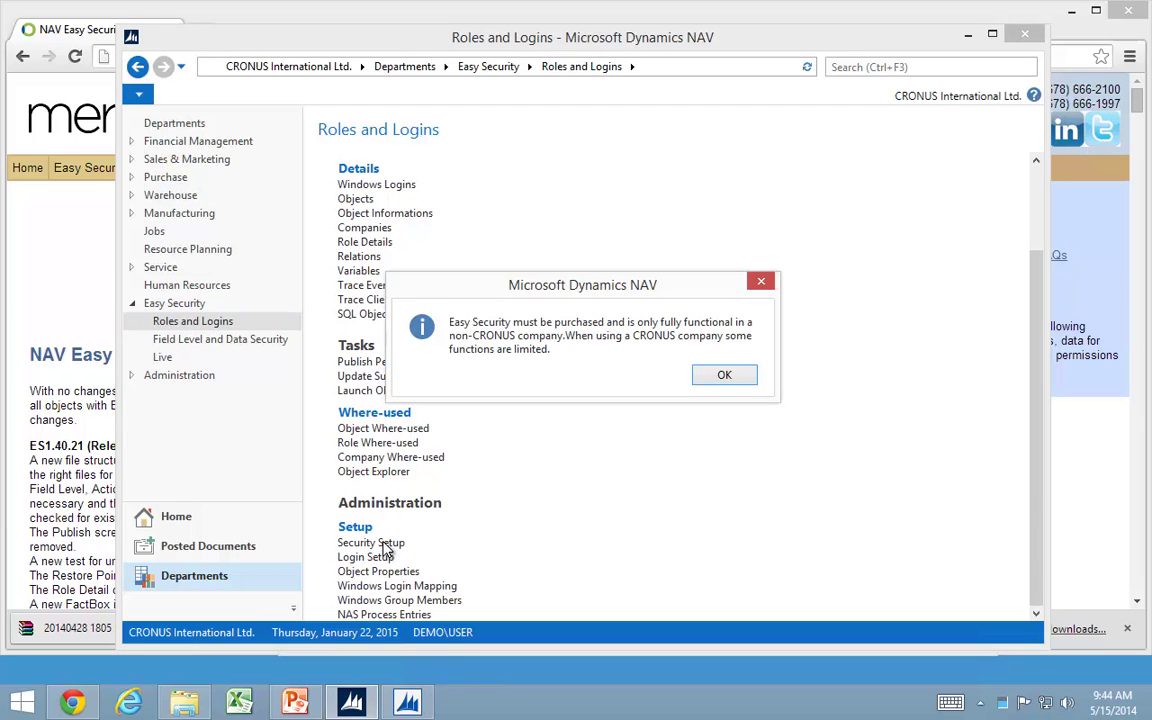
click(728, 377)
click(565, 346)
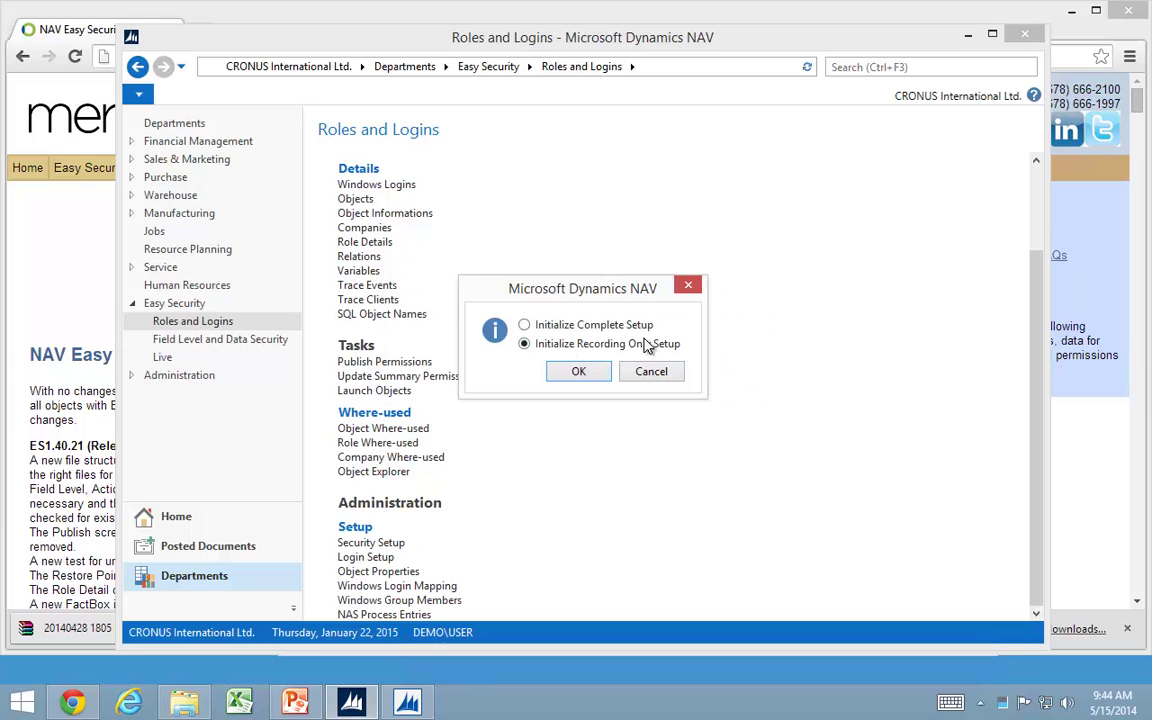
click(578, 373)
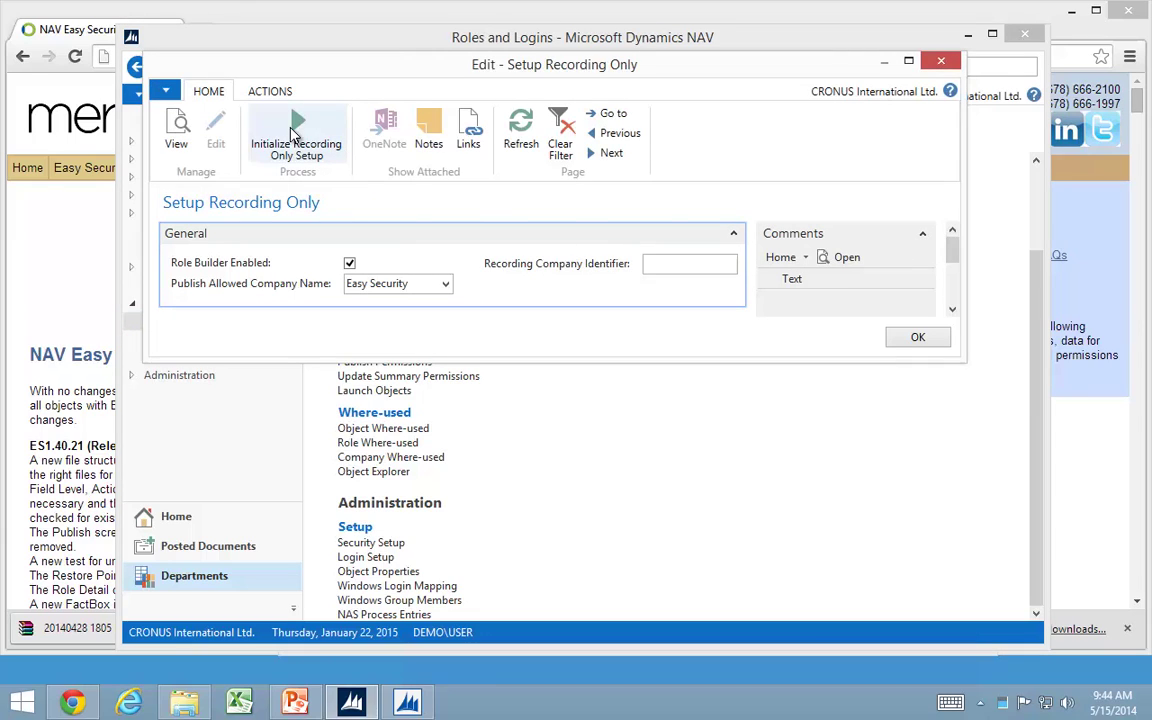
click(294, 134)
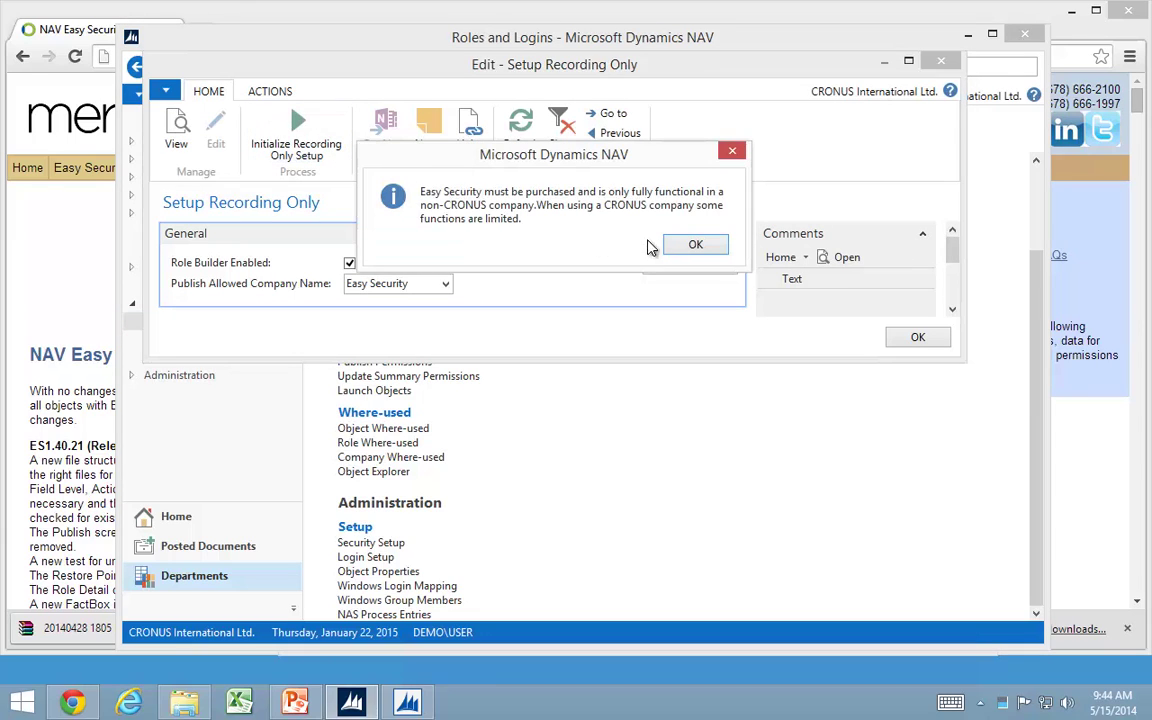
click(676, 246)
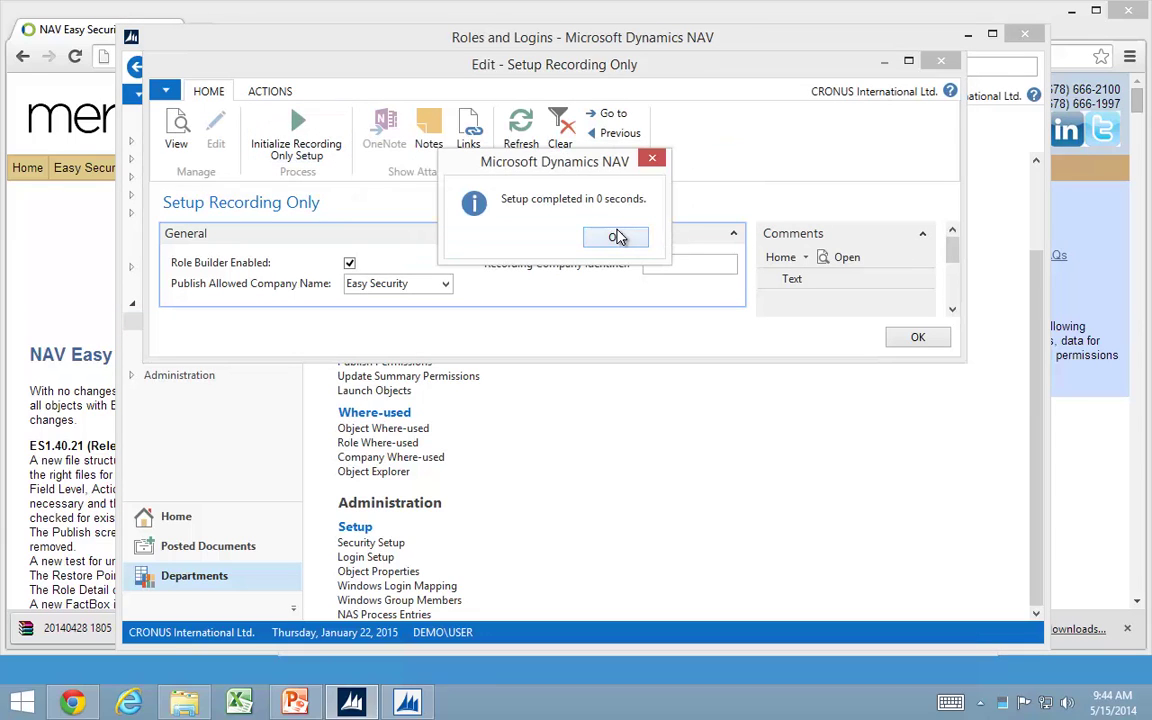
click(622, 237)
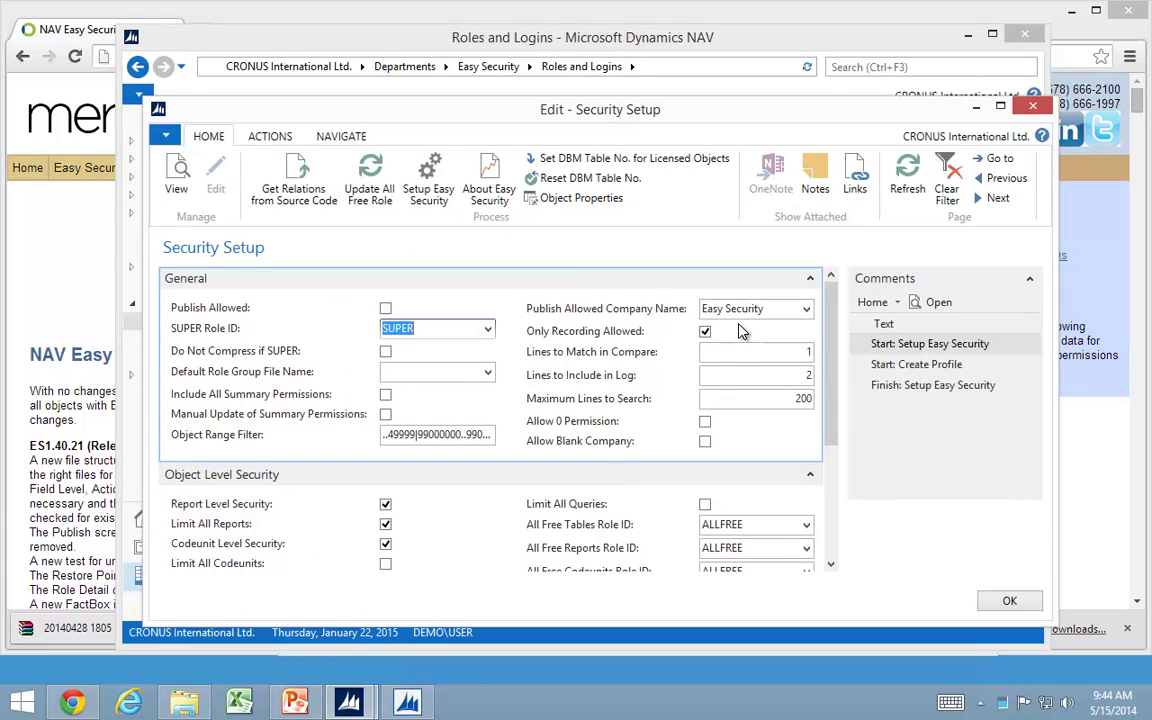
key(Escape)
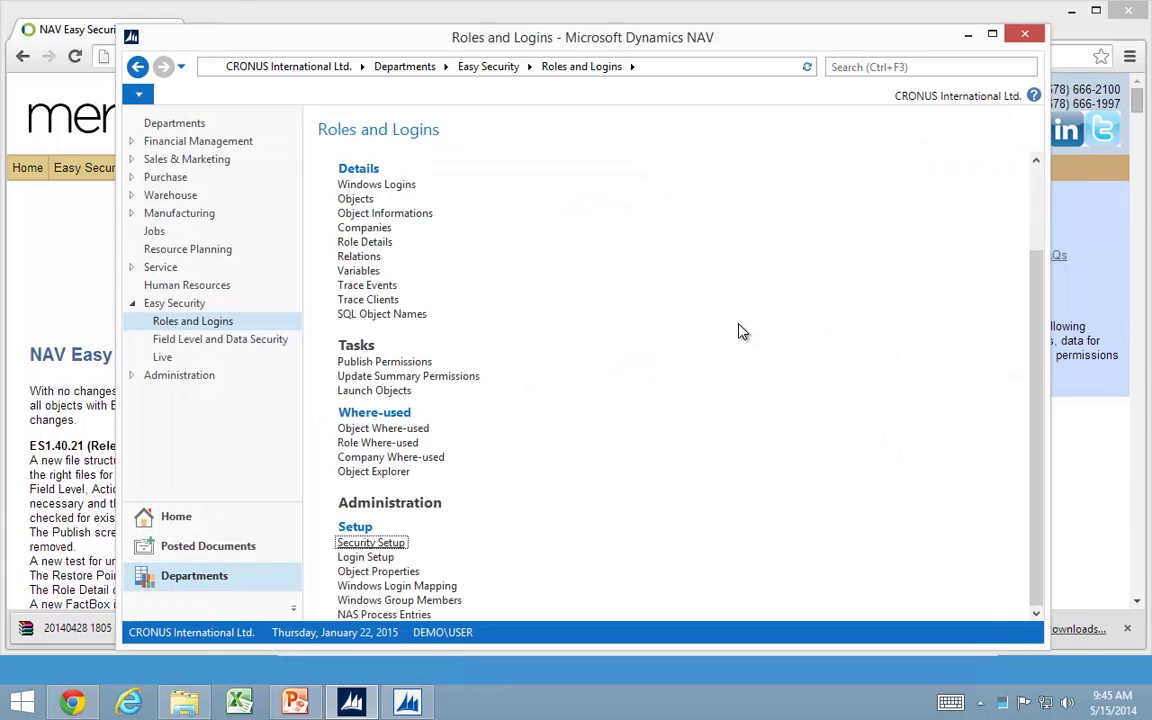
View the E_CUST_VIEW and E_CUST_EDIT roles in Launch Objects, and close the page
click(383, 393)
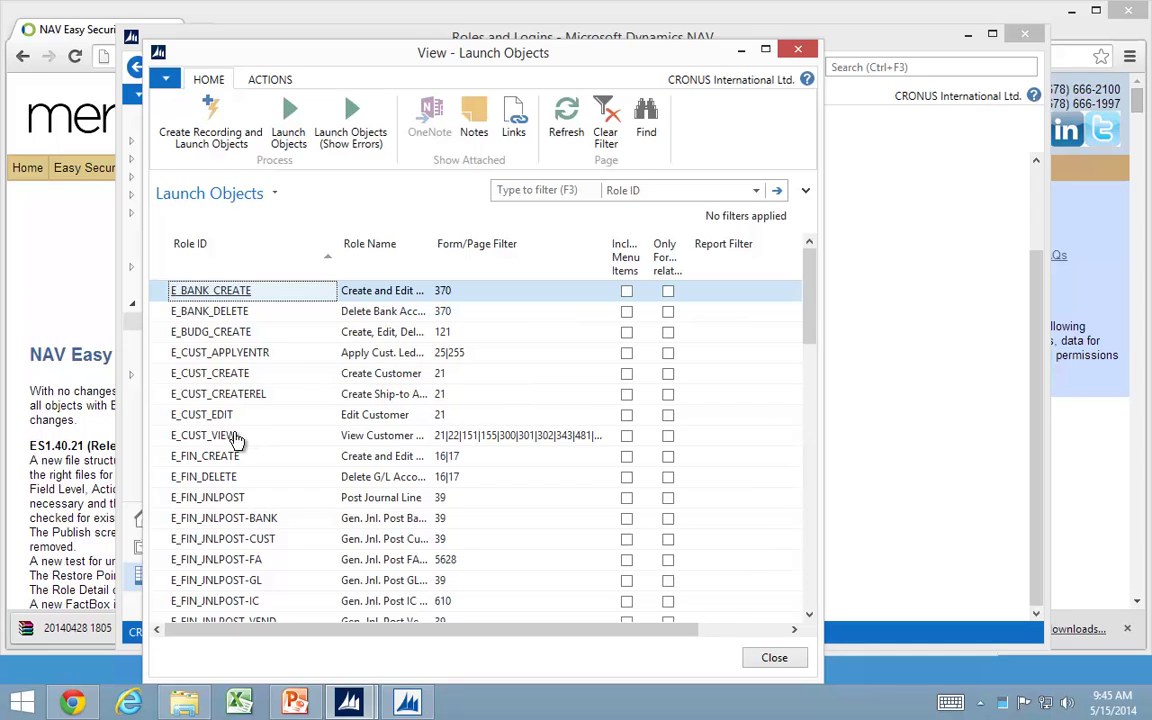
click(233, 437)
click(240, 415)
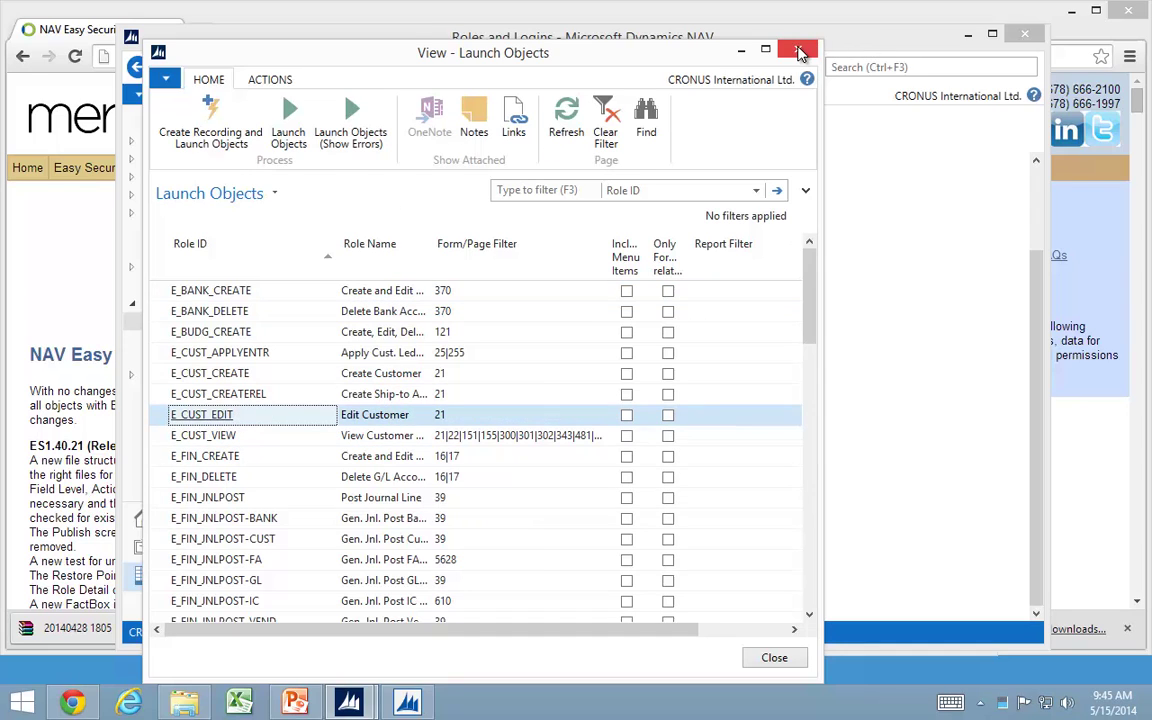
click(800, 52)
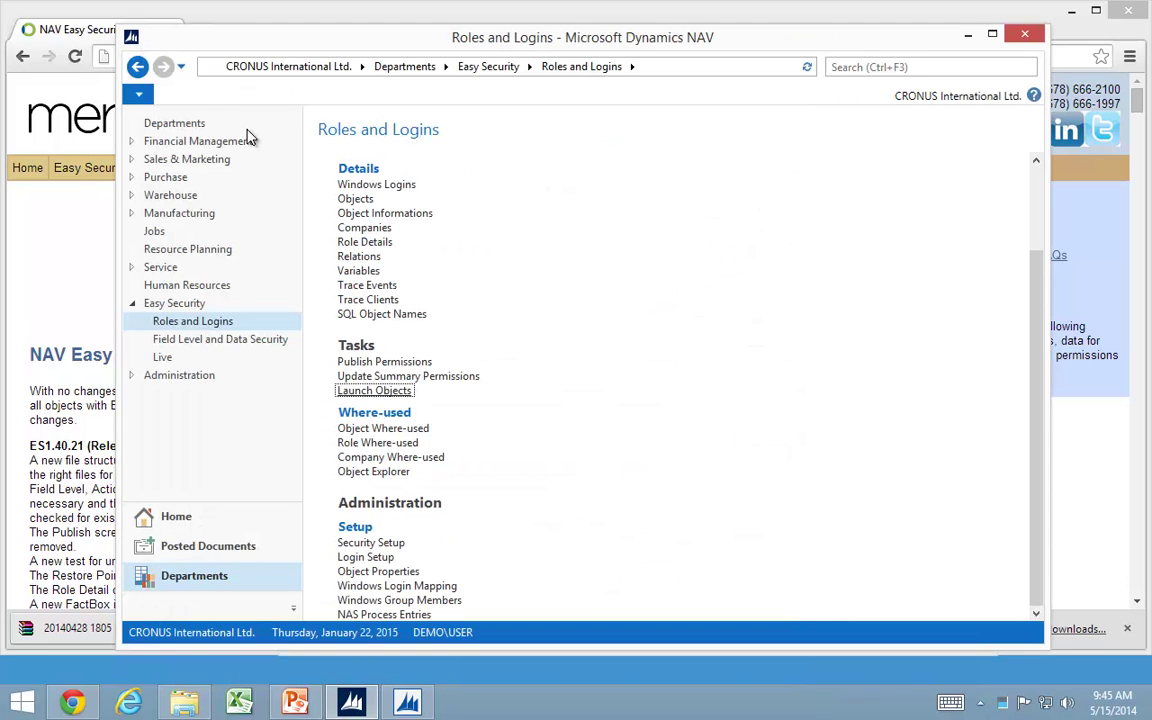